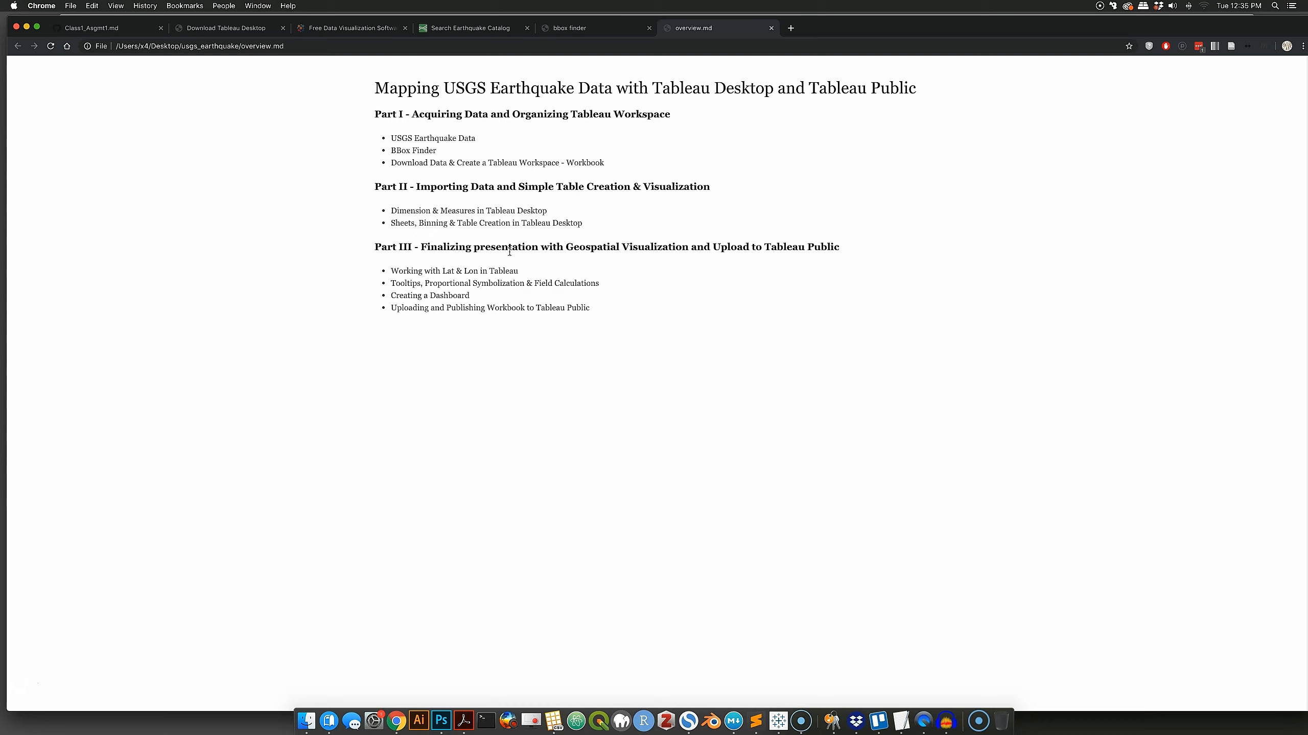
Review the Part III topics in the overview page, including latitude and longitude, proportional symbolization and creating a dashboard
drag(443, 271, 477, 273)
drag(535, 285, 583, 285)
click(422, 341)
drag(390, 296, 468, 296)
click(452, 345)
Switch to Tableau, open the existing Book1 workbook and add a new worksheet
click(779, 721)
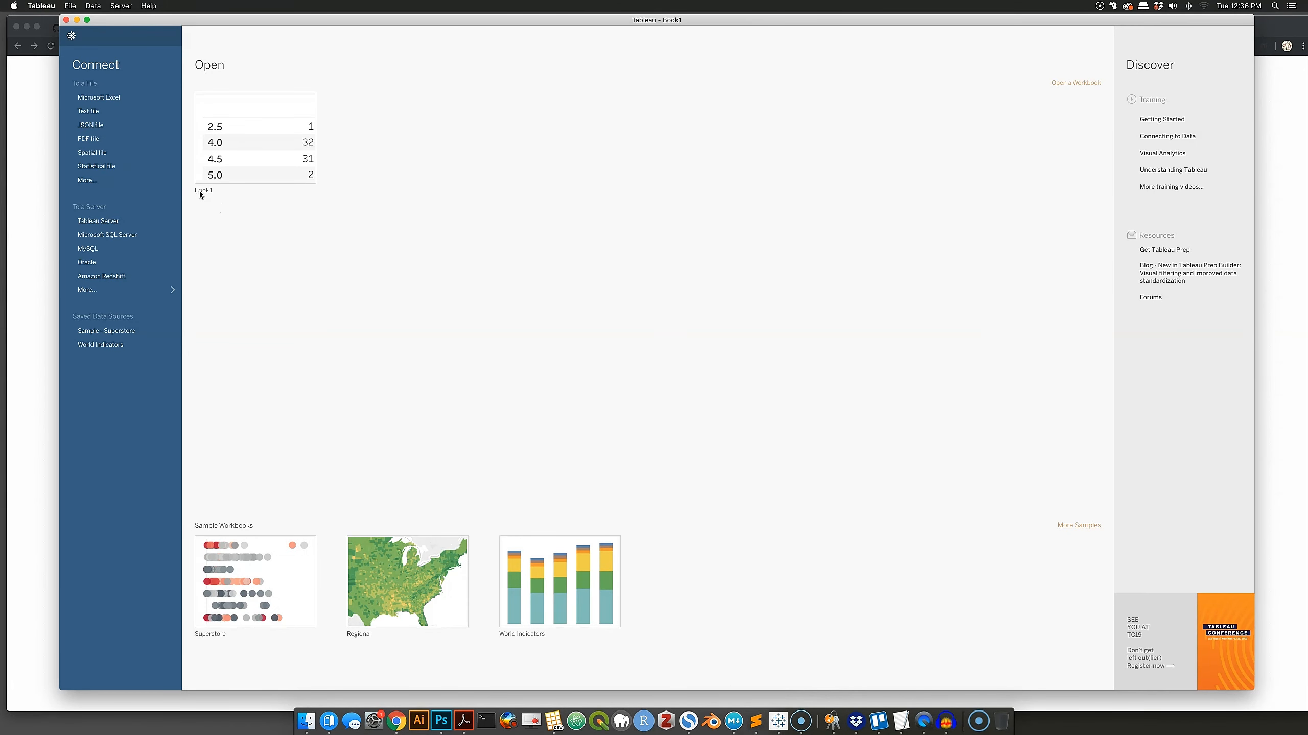
click(254, 109)
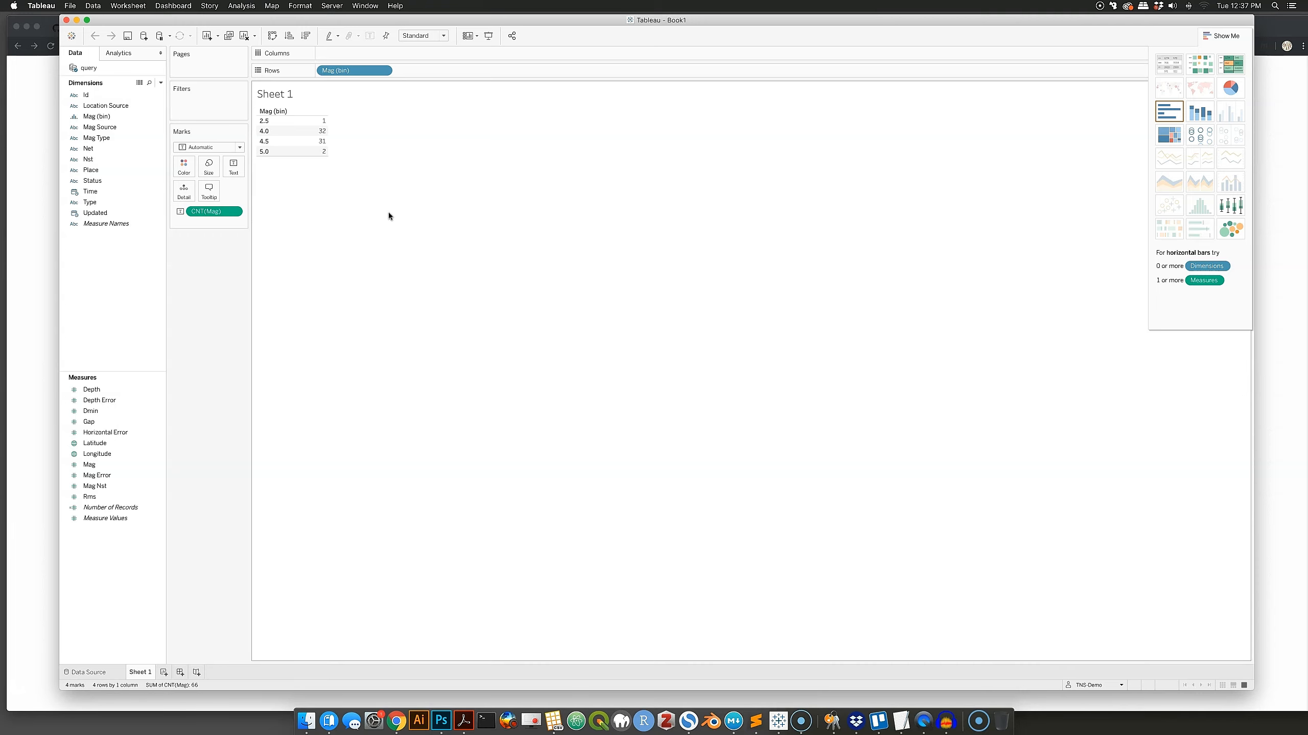
click(163, 672)
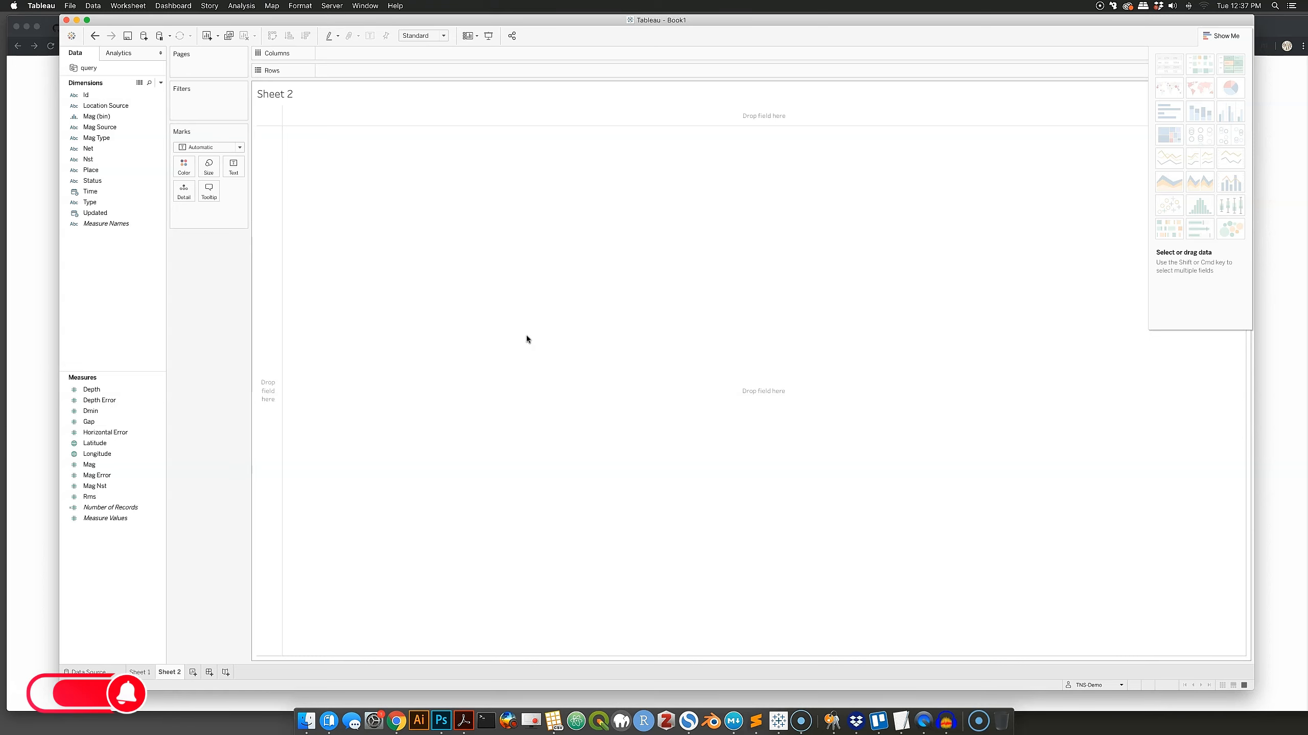
Build a map on Sheet 2 by placing the Latitude measure on Rows and the Longitude measure on Columns
click(118, 476)
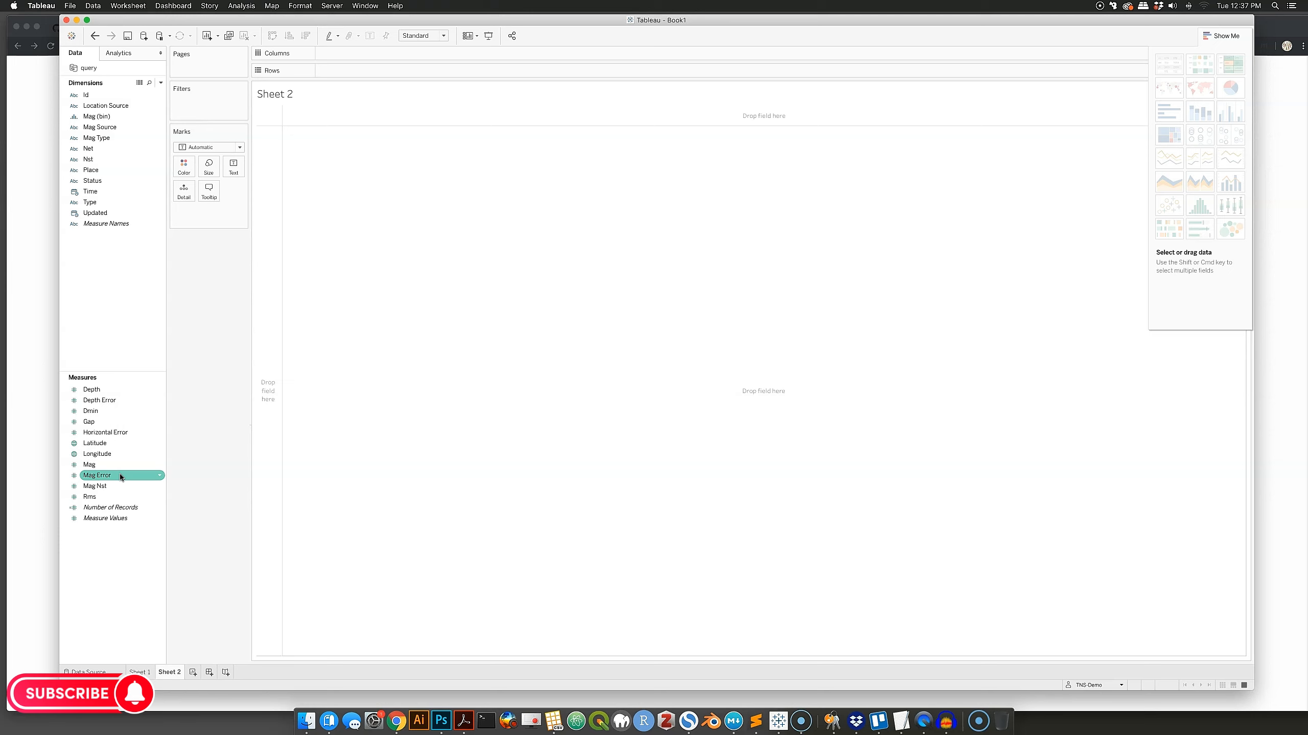
click(96, 455)
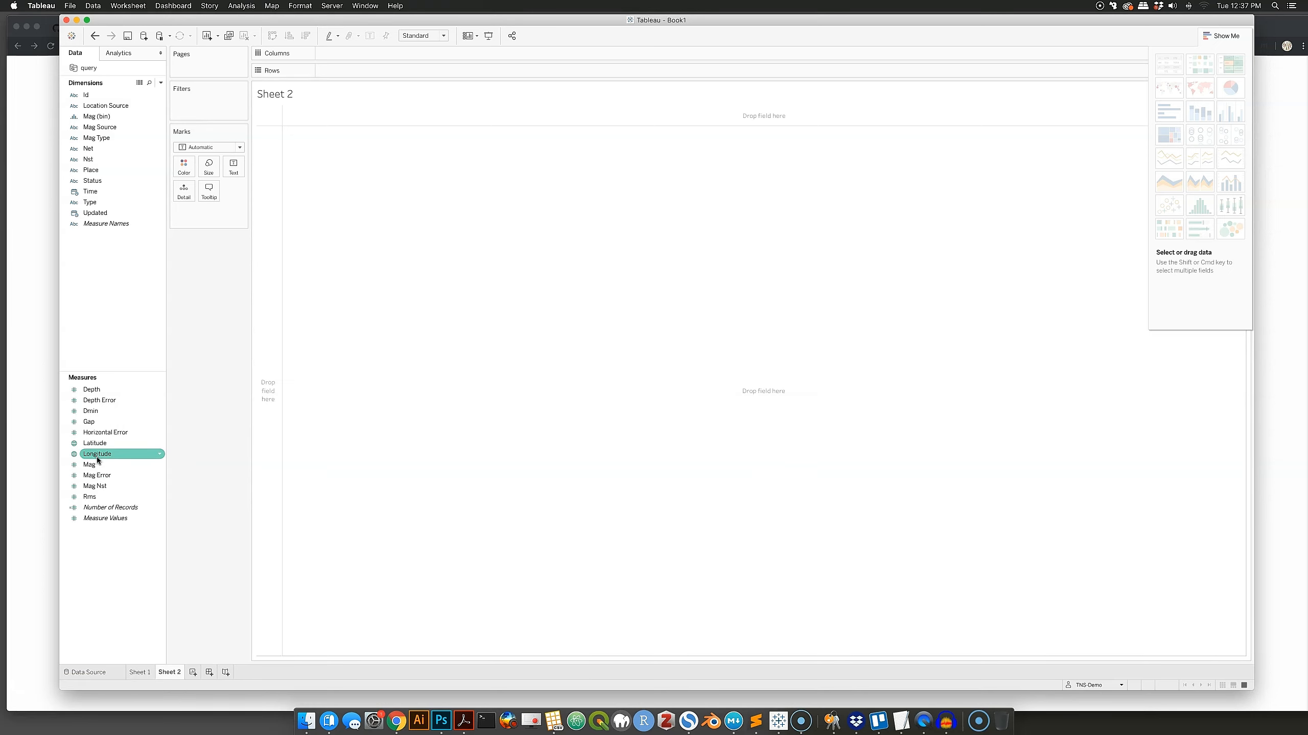
mouse_move(97, 456)
mouse_down()
mouse_move(257, 344)
mouse_move(273, 277)
mouse_move(357, 120)
mouse_move(355, 70)
mouse_up()
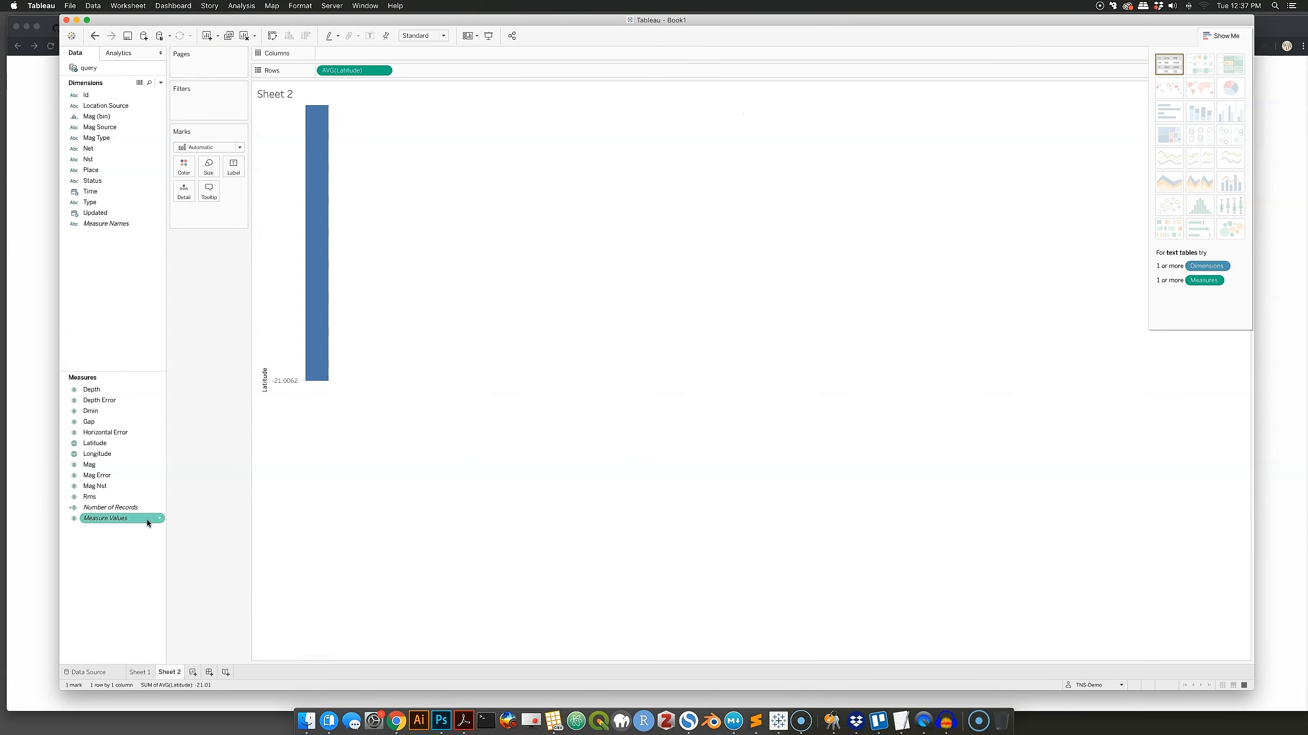
drag(93, 453, 387, 53)
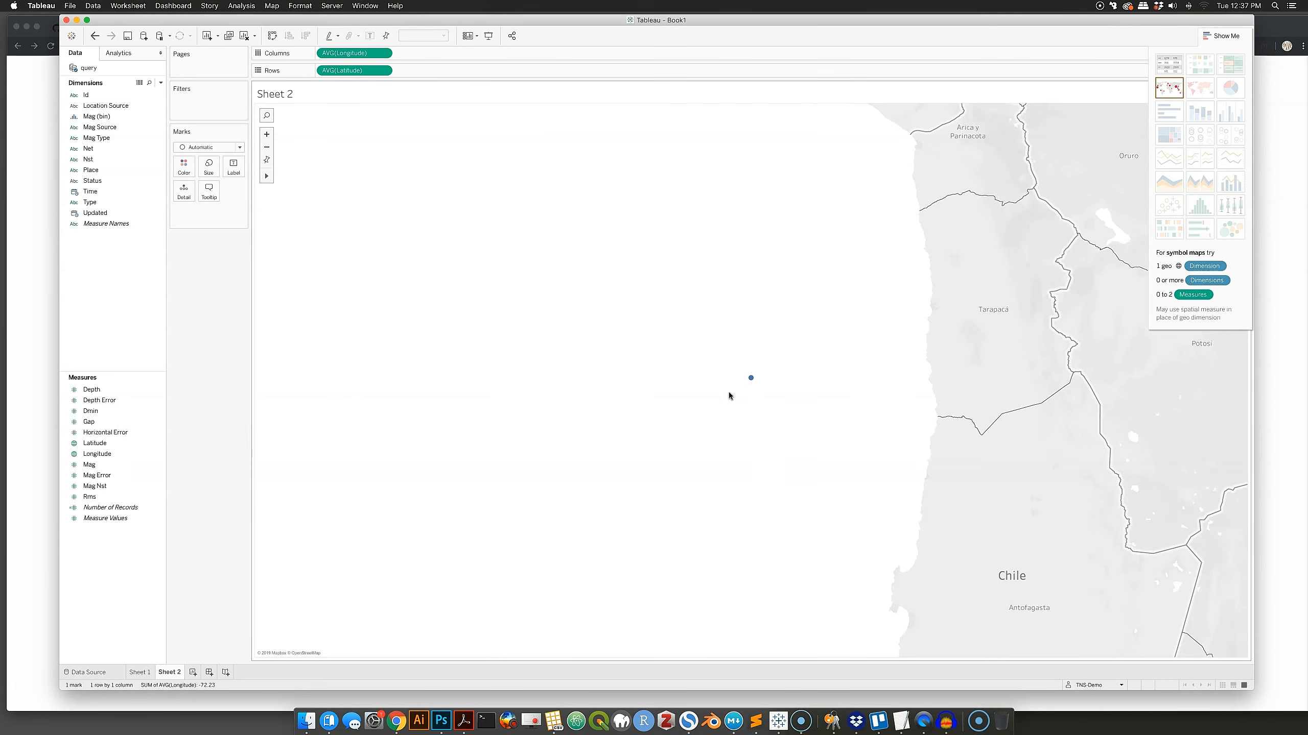
Add the Place dimension to the marks as detail so each earthquake location is plotted as its own point
mouse_move(751, 385)
scroll(803, 414, down, 2)
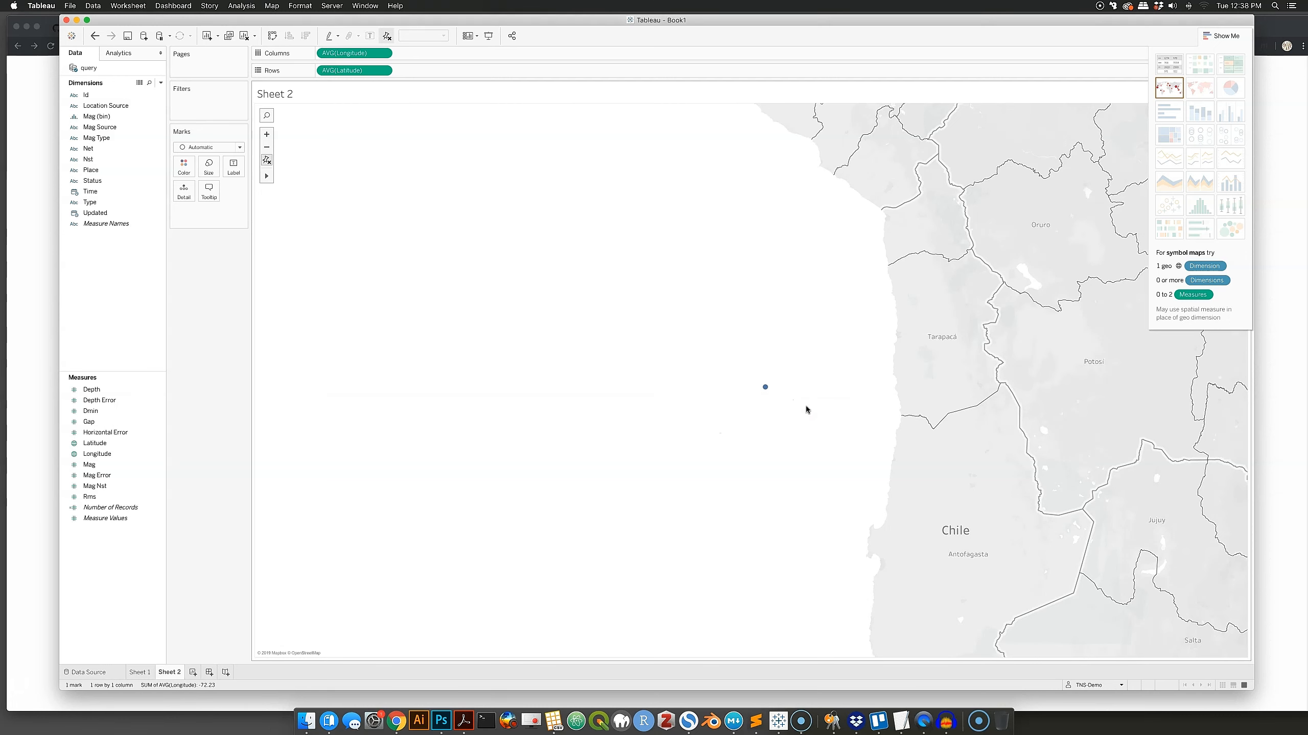
click(155, 213)
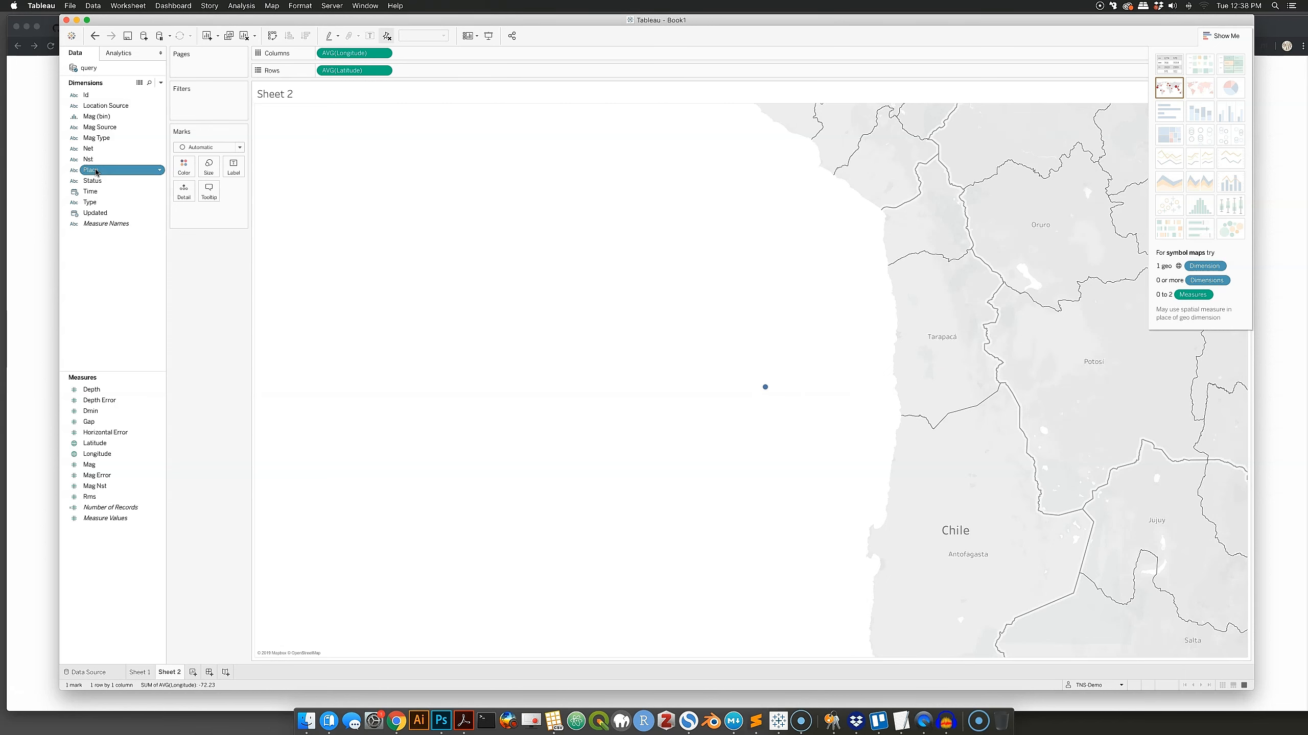
drag(96, 172, 196, 216)
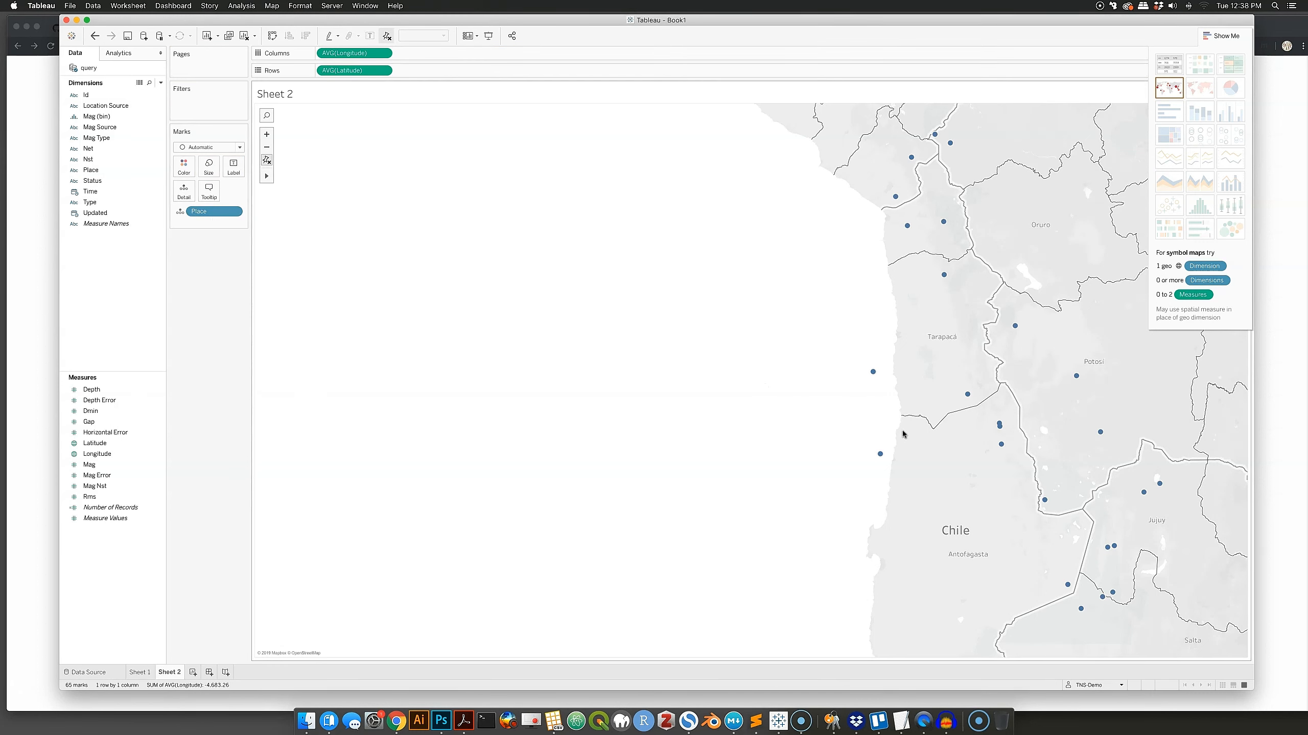
scroll(913, 431, down, 3)
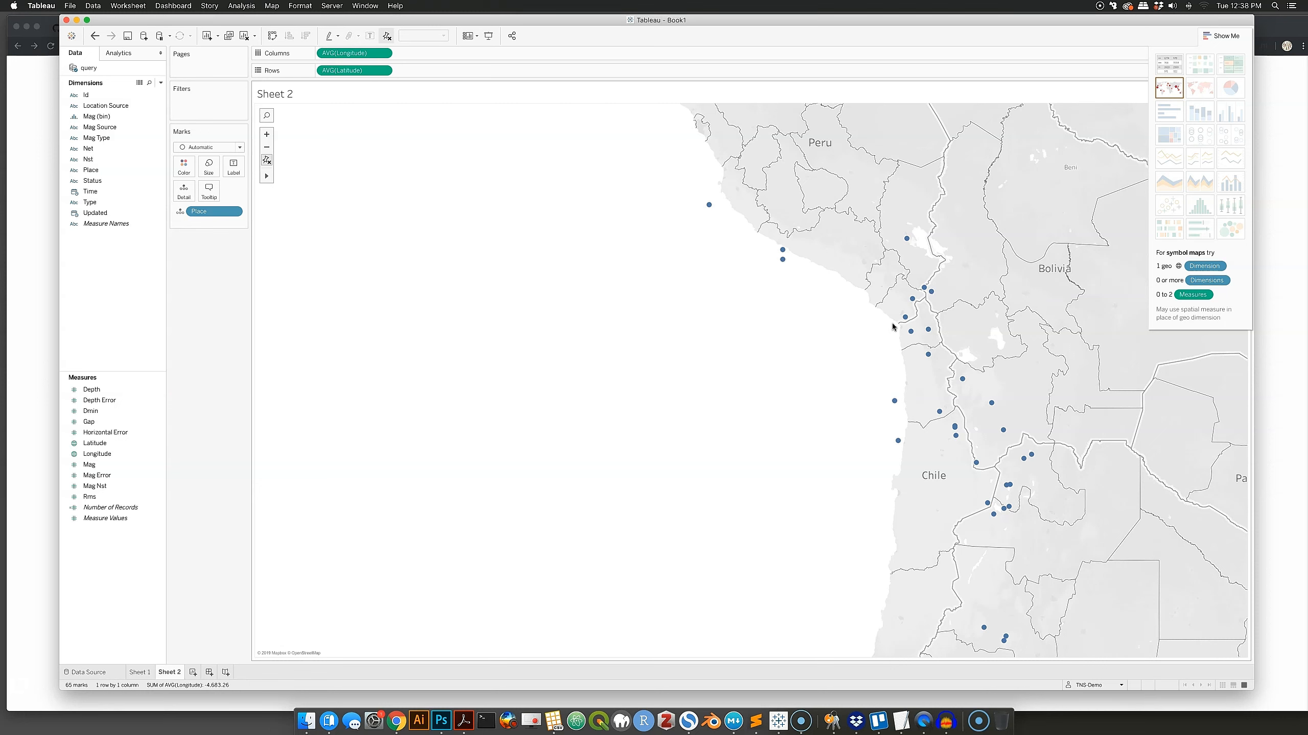
mouse_move(783, 261)
mouse_move(708, 206)
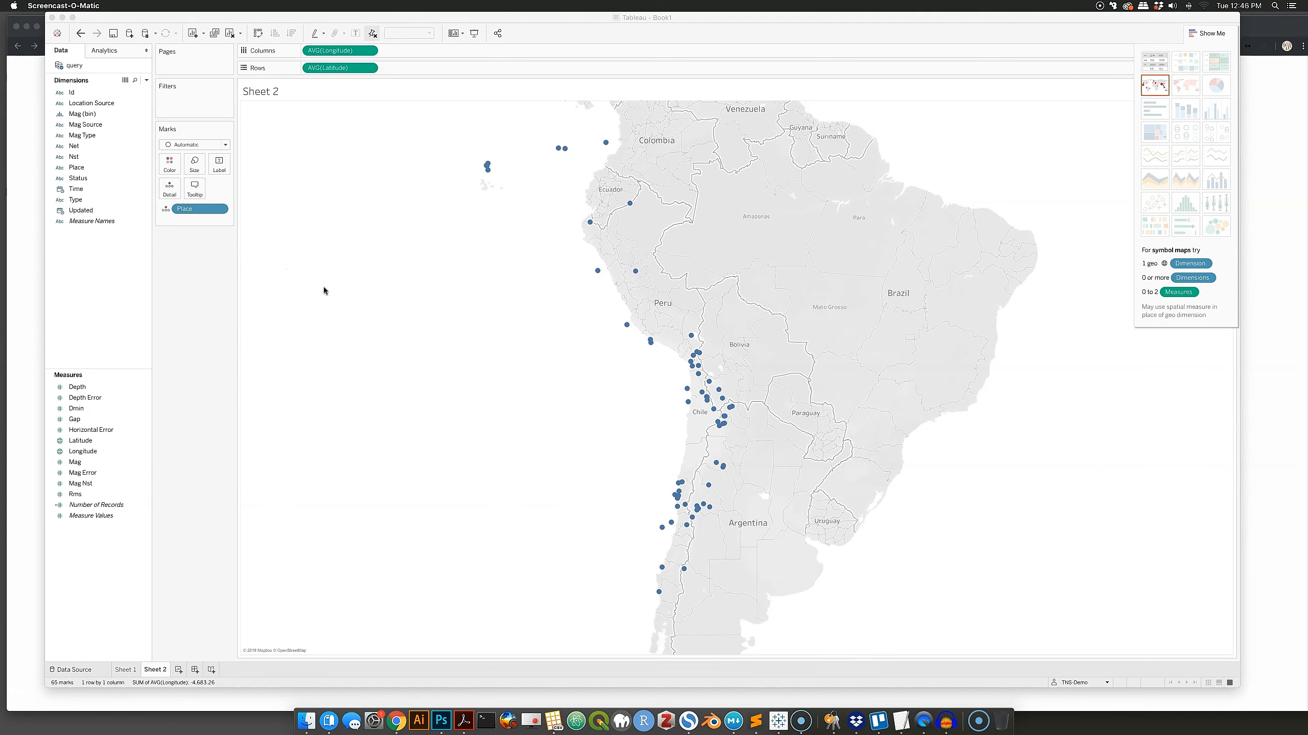
Add the Mag measure to the map's marks as a detail
click(76, 463)
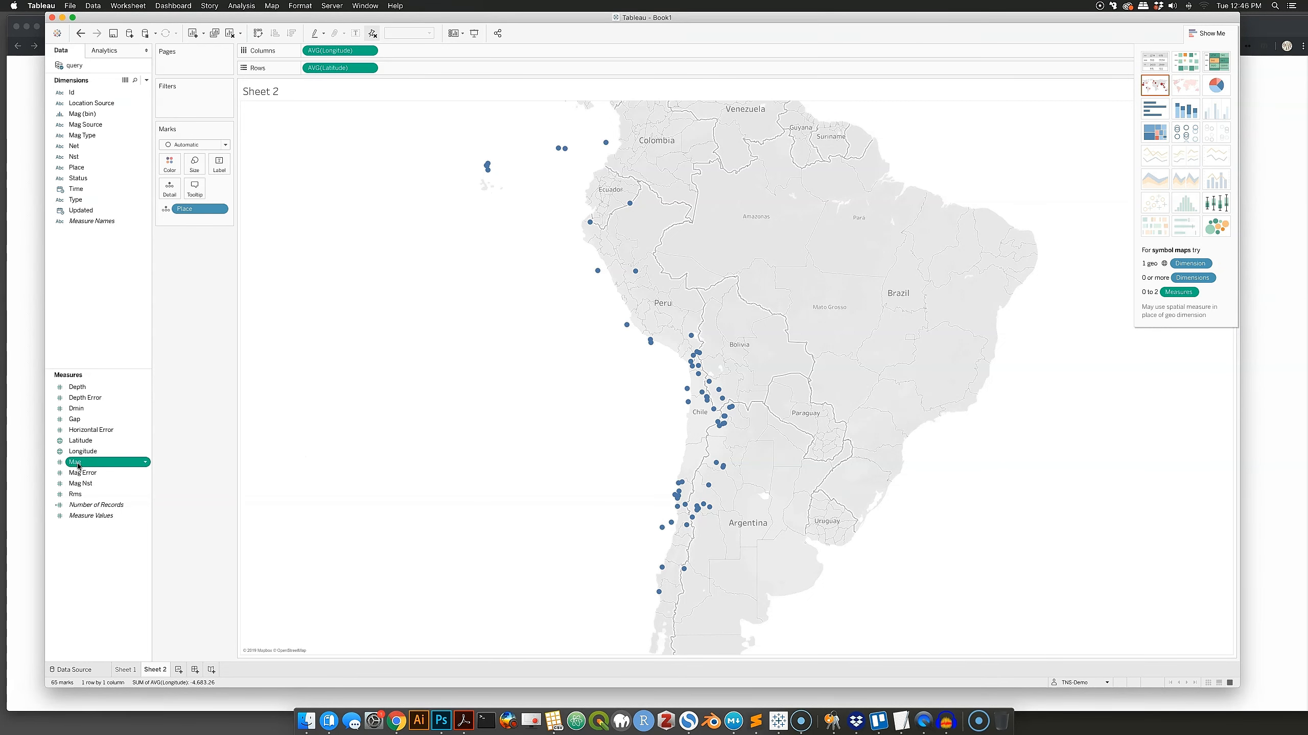
click(77, 463)
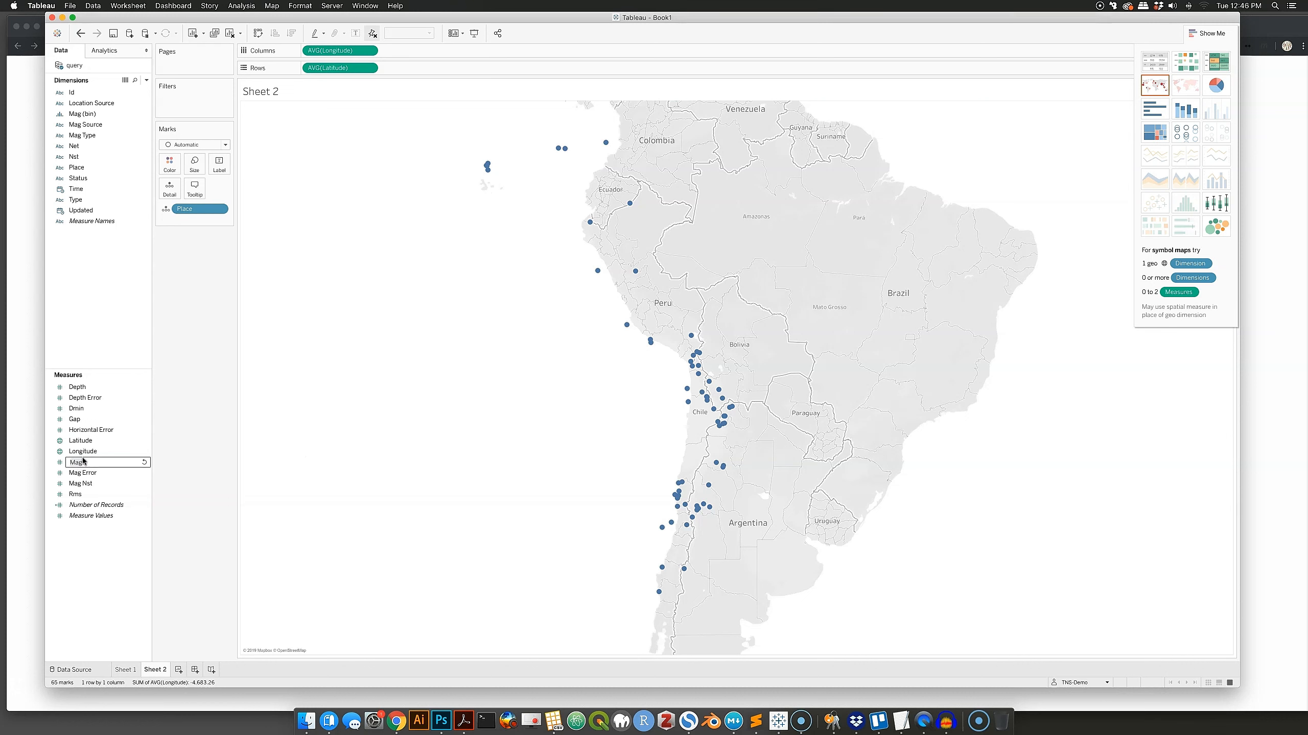
click(60, 466)
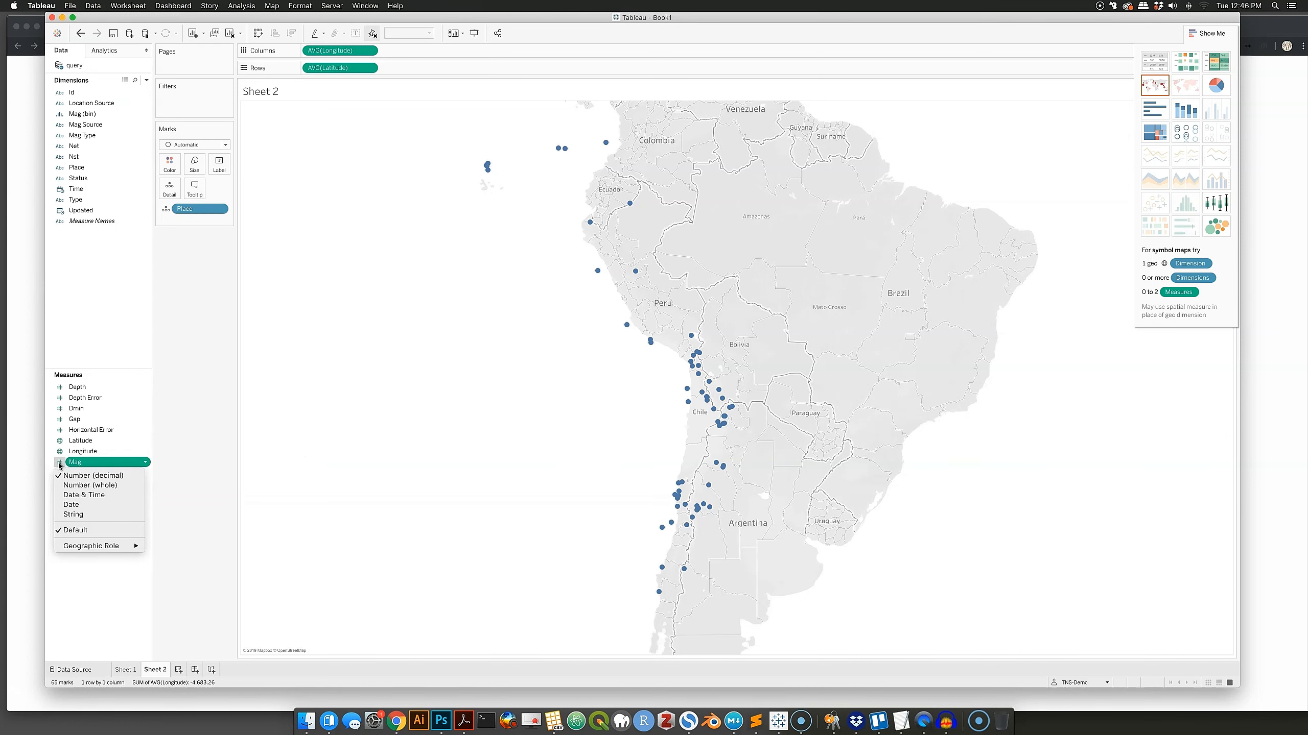
click(72, 463)
drag(72, 463, 180, 217)
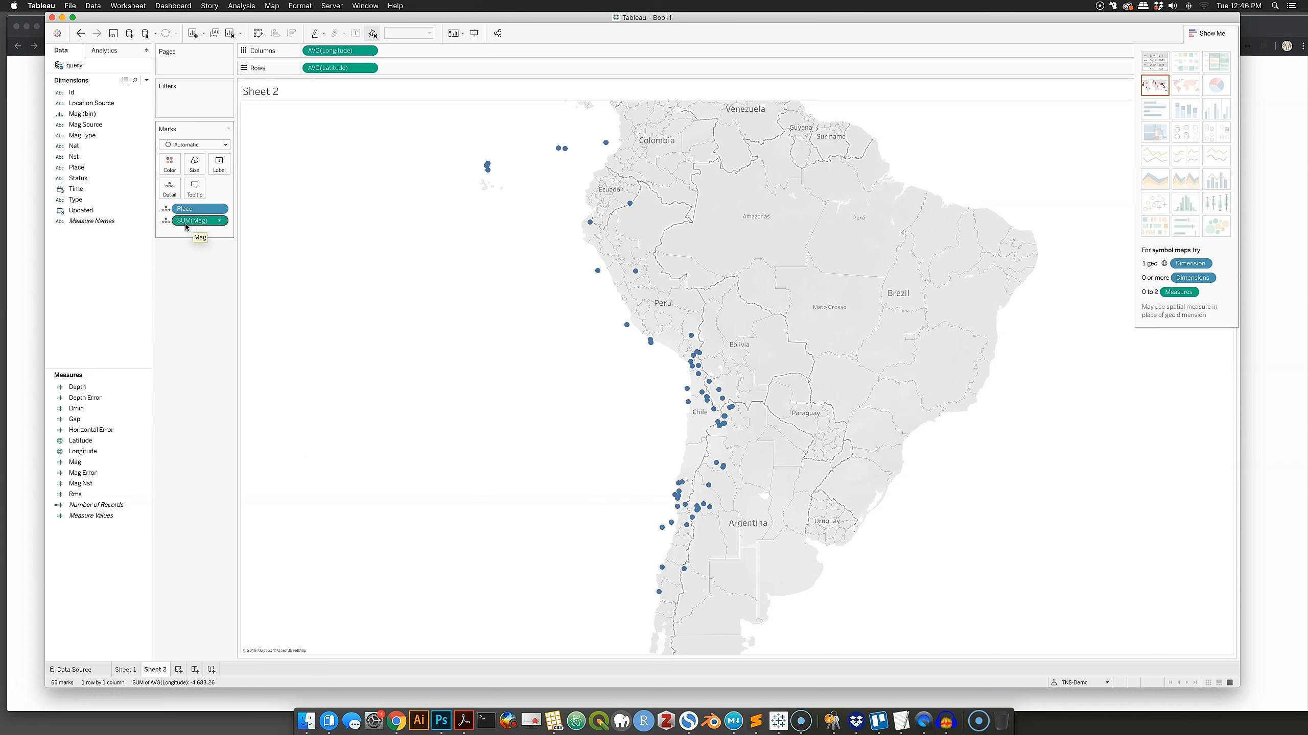
Change the Mag aggregation to Maximum and assign the field to the size of the map marks
click(218, 222)
mouse_move(232, 310)
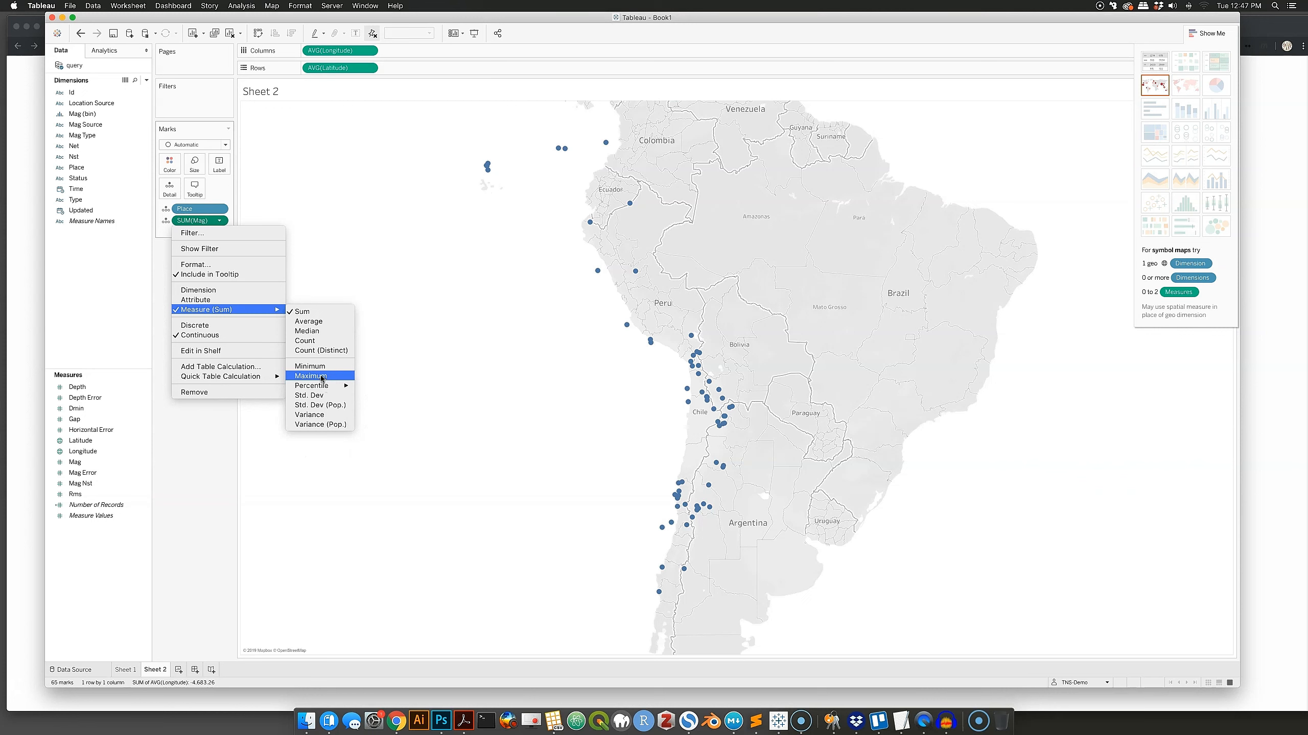
click(321, 378)
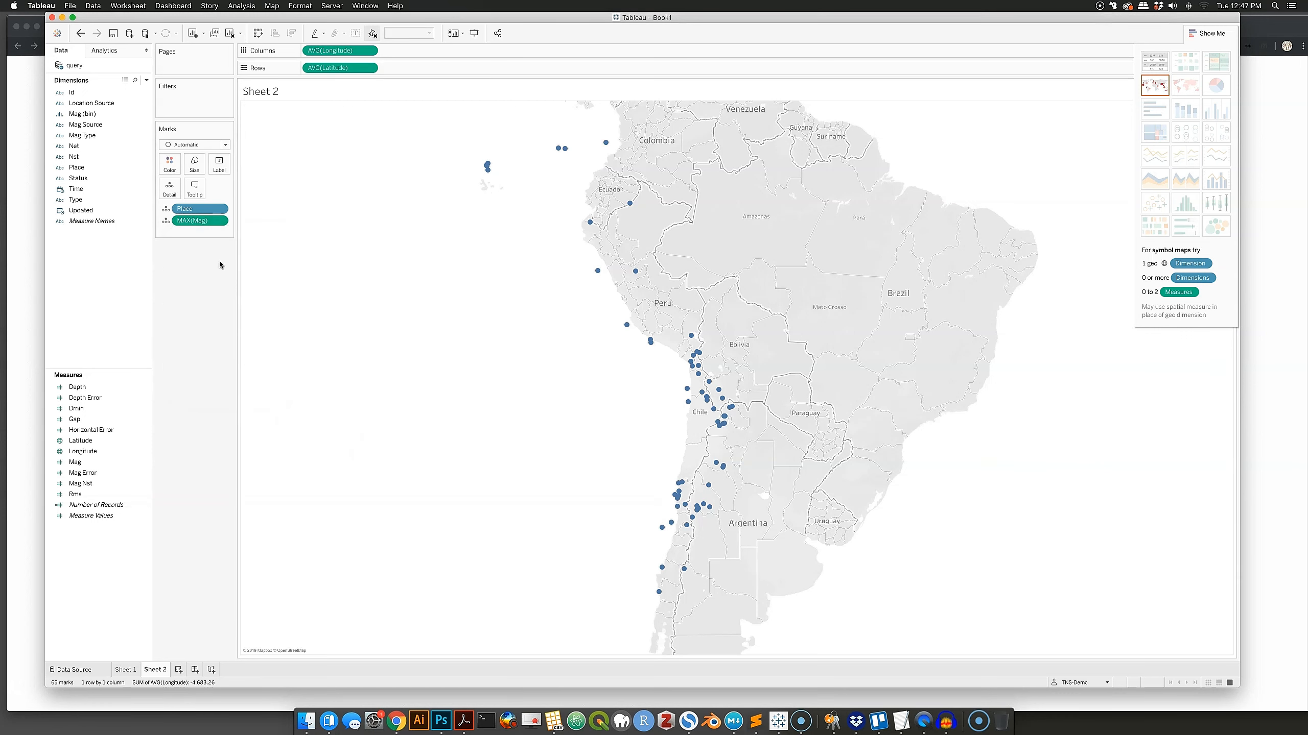
drag(184, 228, 196, 173)
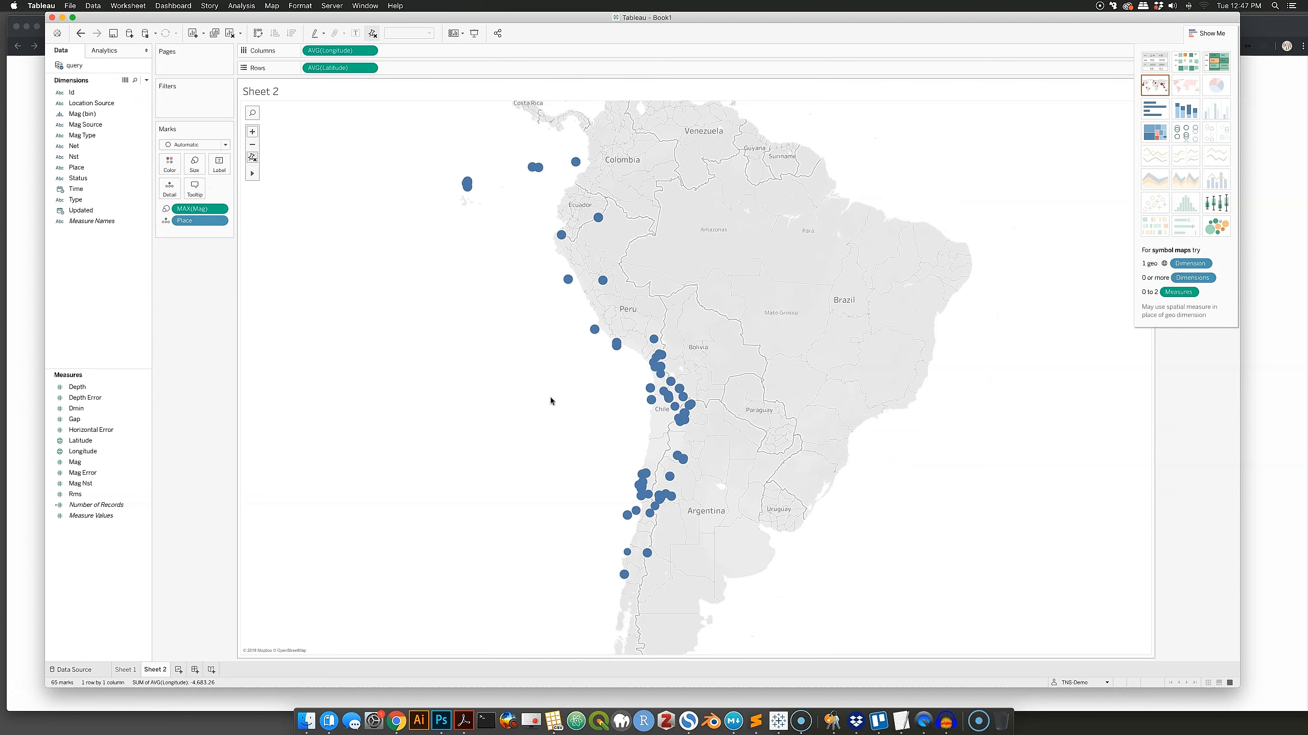
Examine the symbol sizes and the magnitude details of individual earthquake points along Chile and Argentina
mouse_move(567, 289)
drag(659, 579, 660, 451)
scroll(660, 451, up, 2)
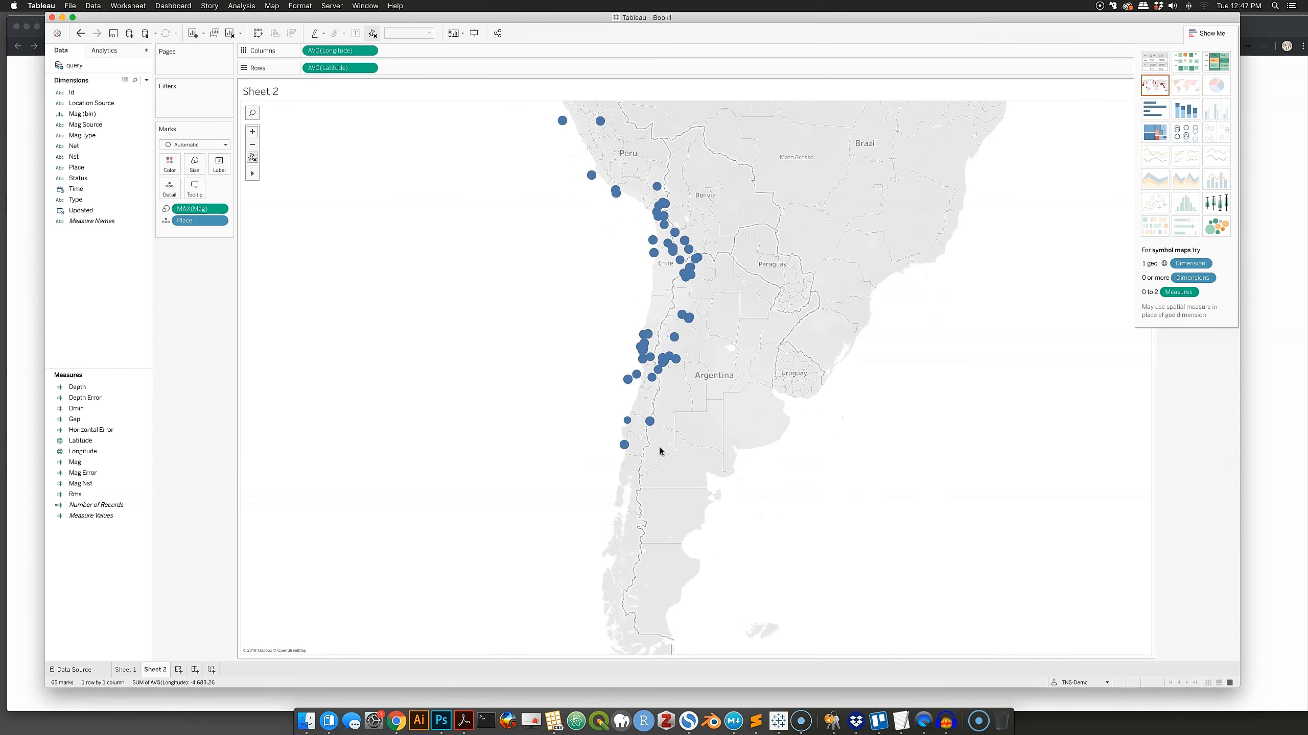
scroll(661, 451, up, 5)
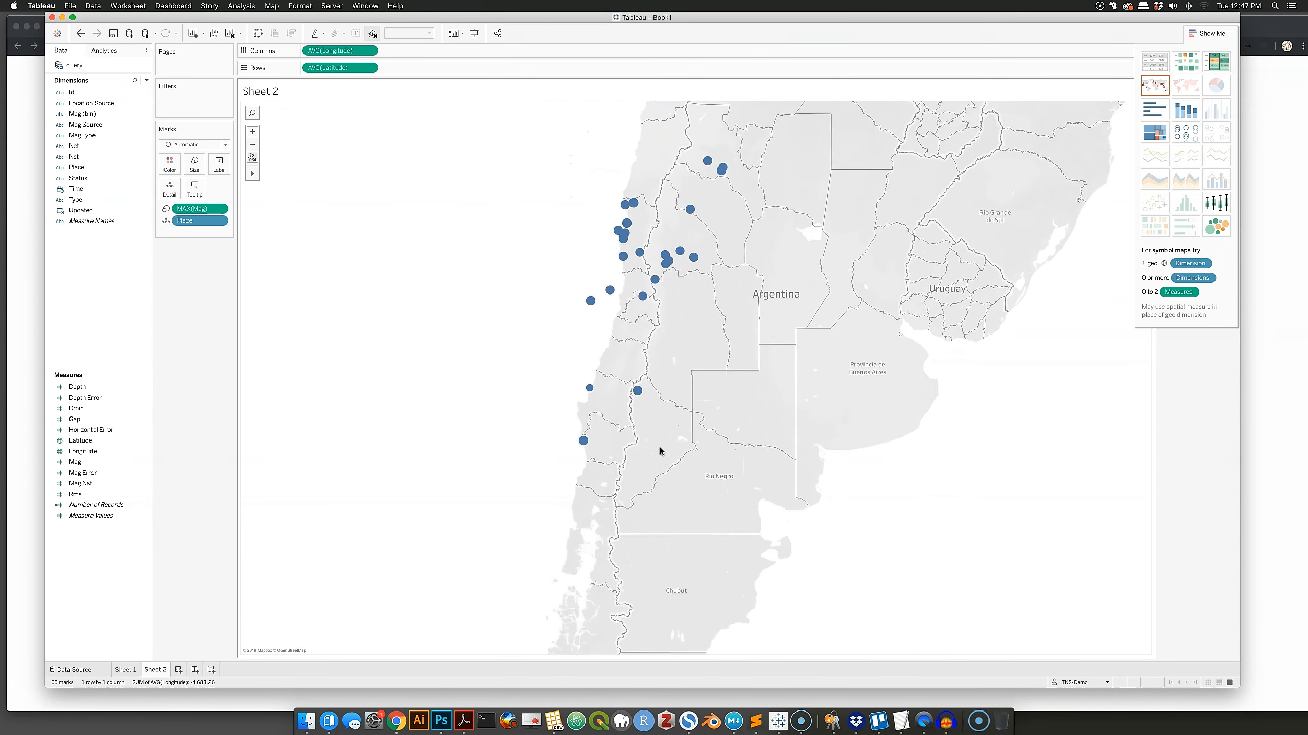
scroll(660, 451, up, 4)
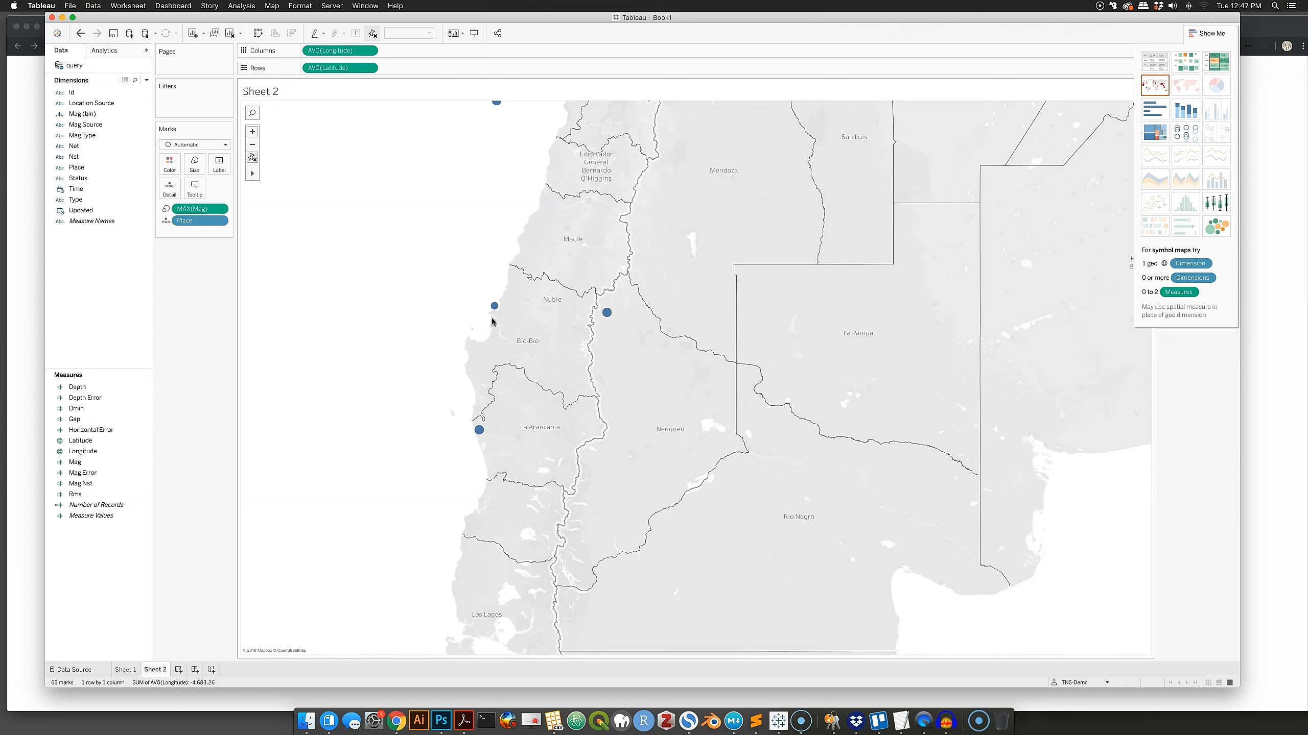
mouse_move(606, 316)
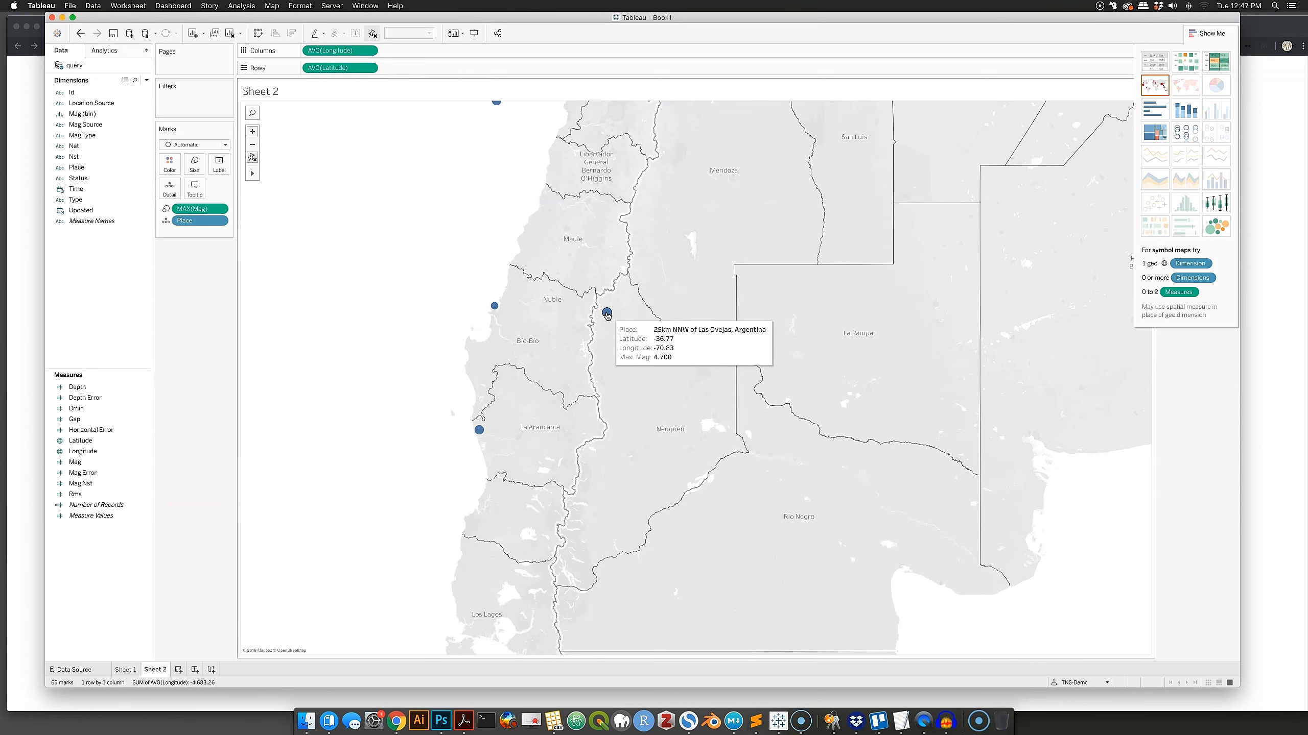
mouse_move(496, 310)
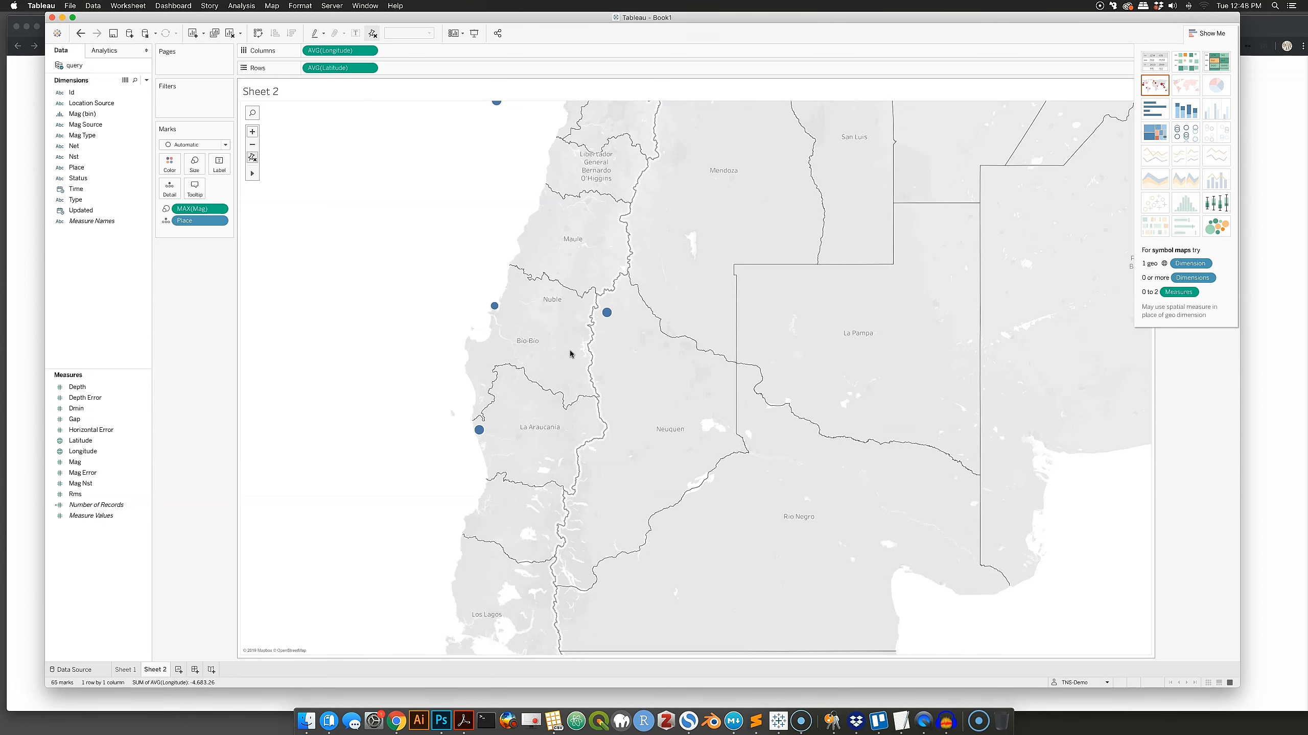
scroll(570, 350, down, 5)
scroll(571, 354, down, 3)
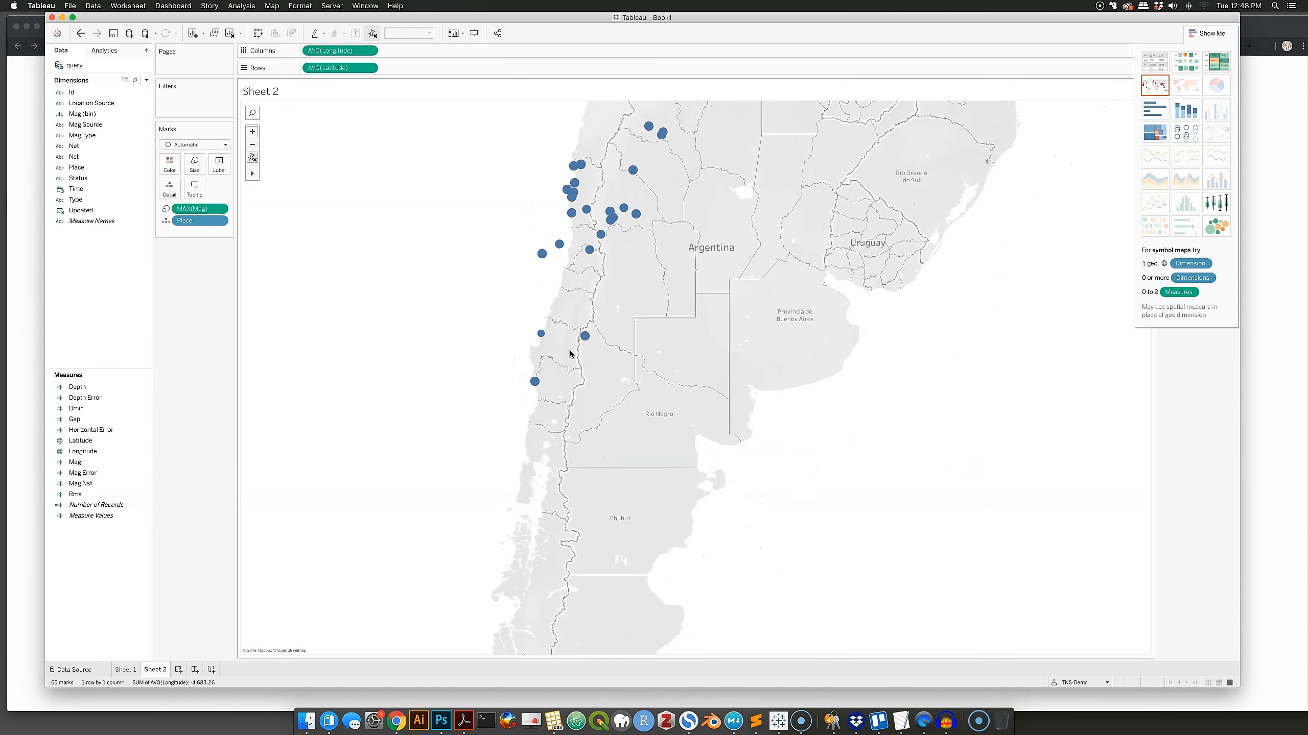
drag(666, 253, 674, 348)
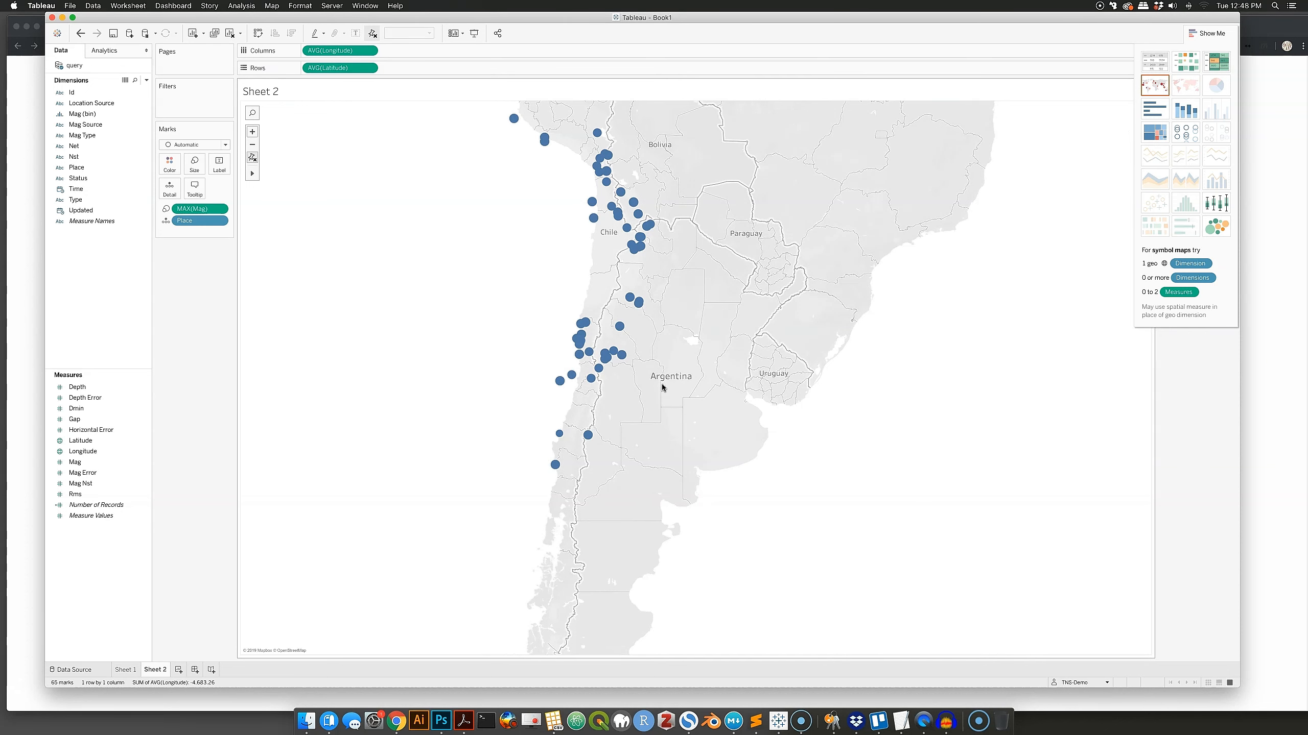
Create a calculated field from the Mag column in the data source with the formula [Mag]^10
click(77, 670)
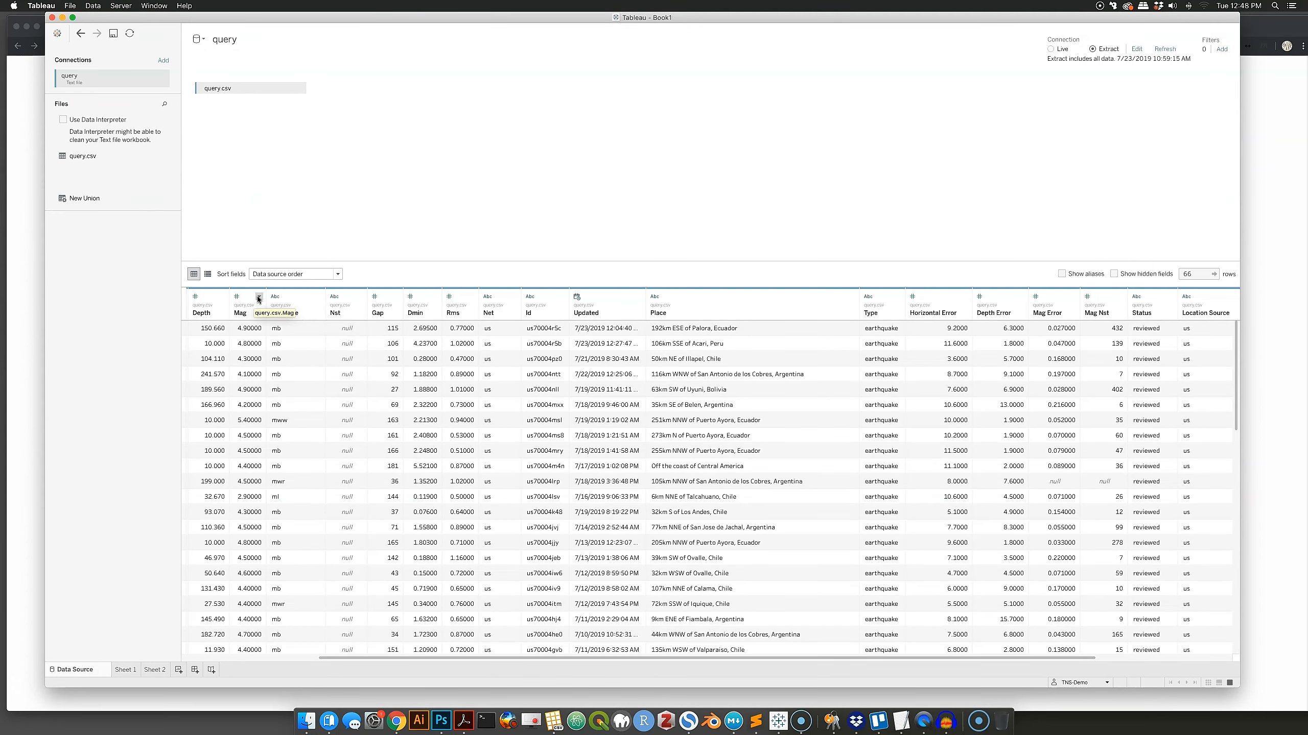
click(258, 299)
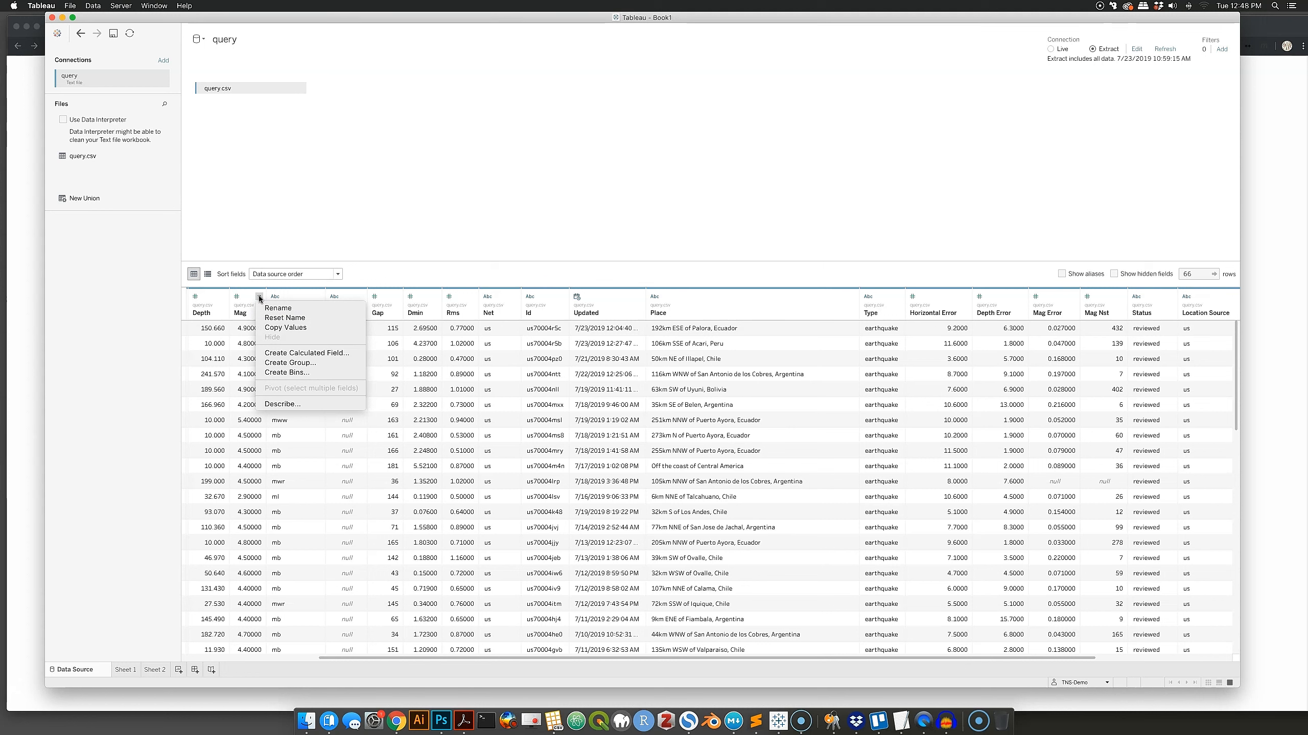
click(291, 355)
click(614, 318)
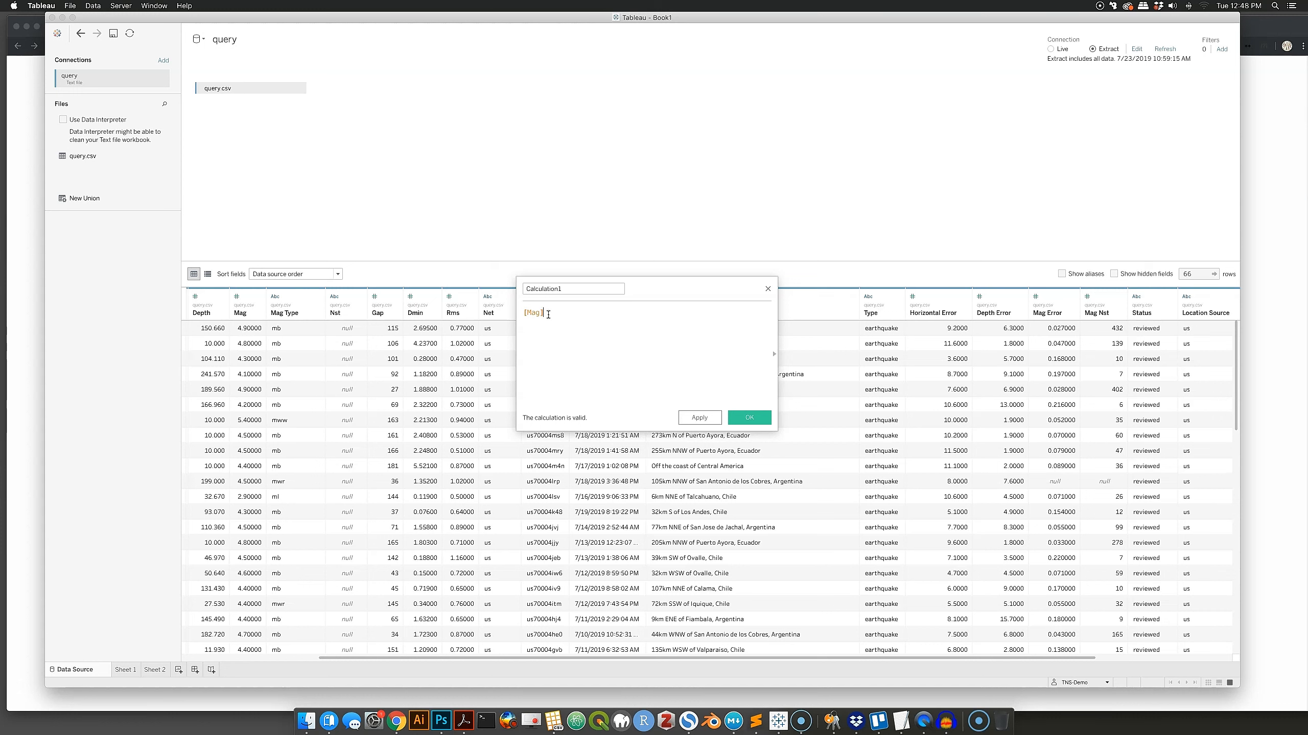
text(^)
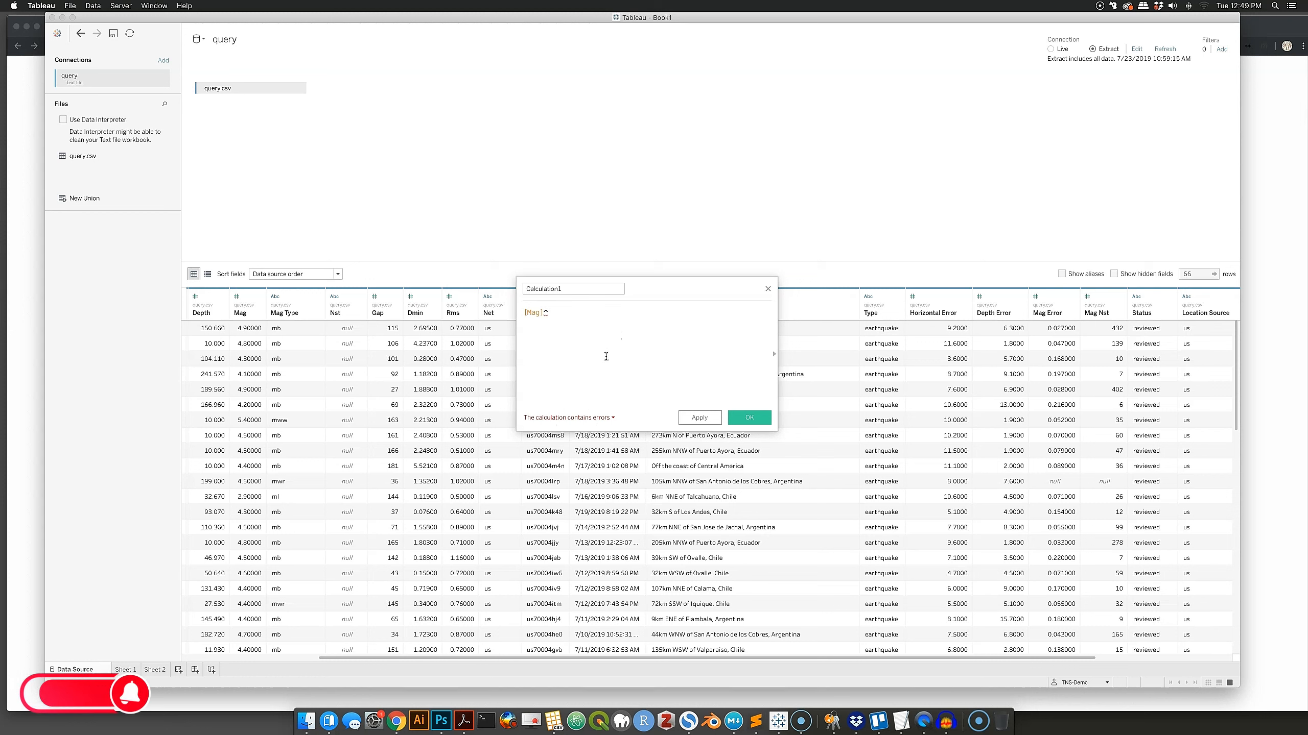
text(10)
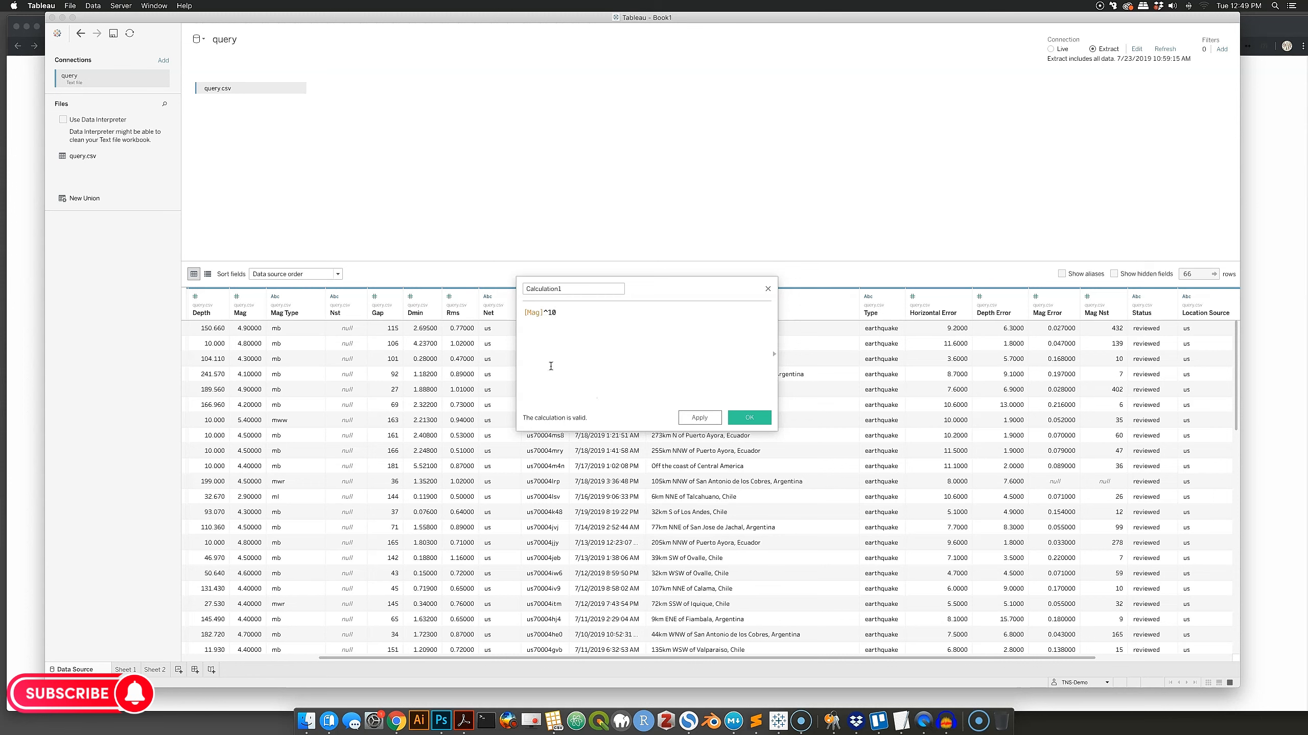
click(566, 289)
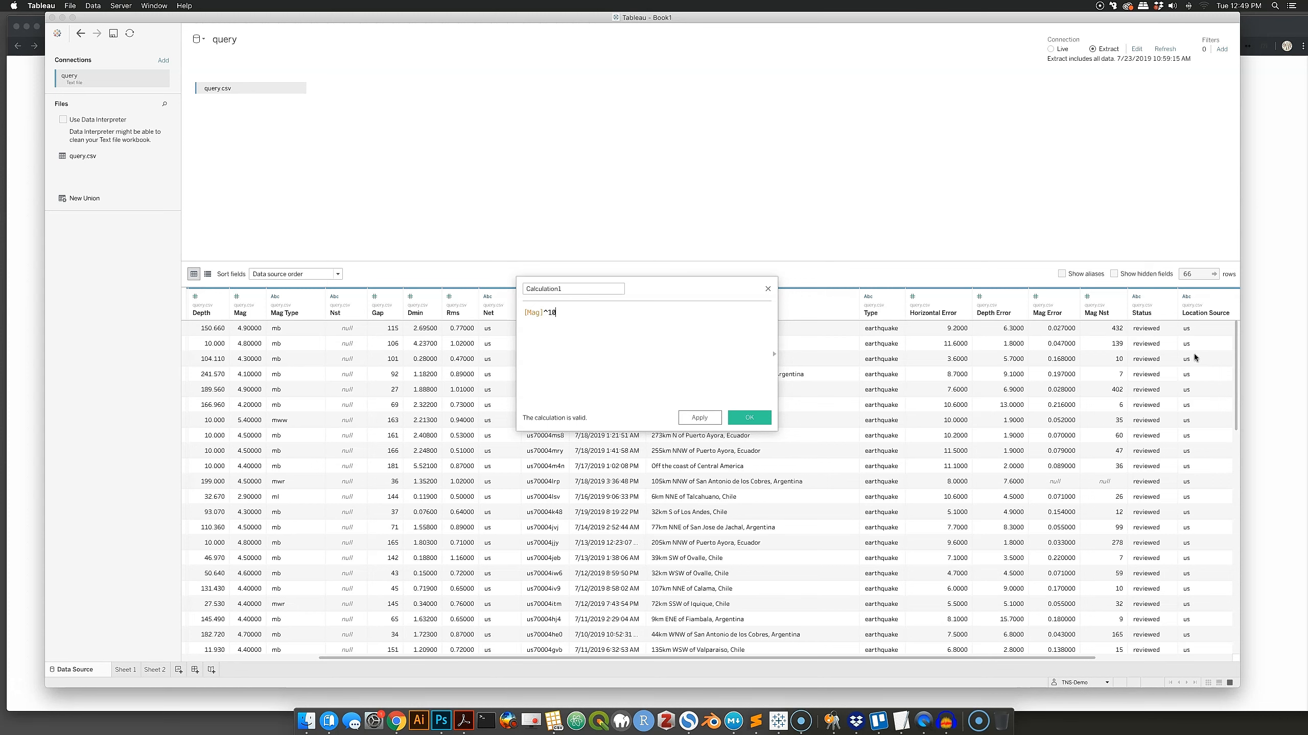
click(751, 418)
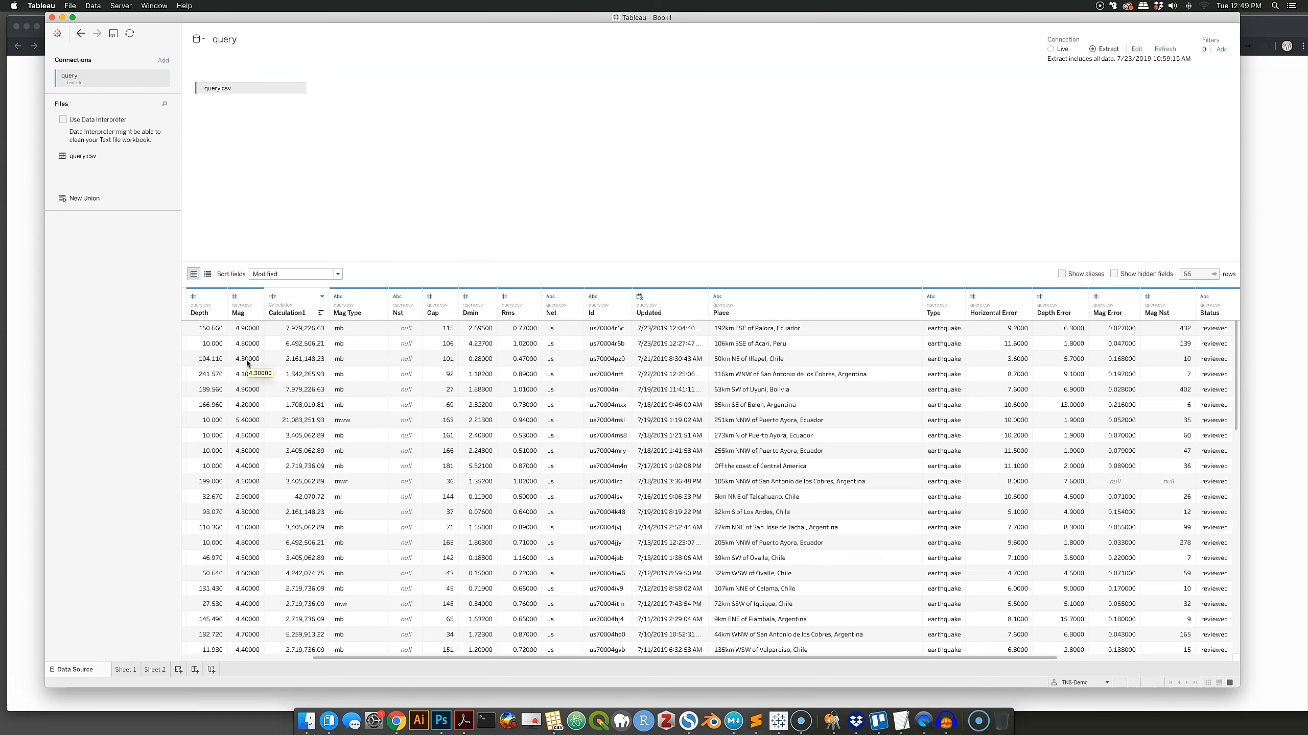
On Sheet 2, remove the maximum Mag field from the marks and size the symbols by Calculation1 instead
click(156, 670)
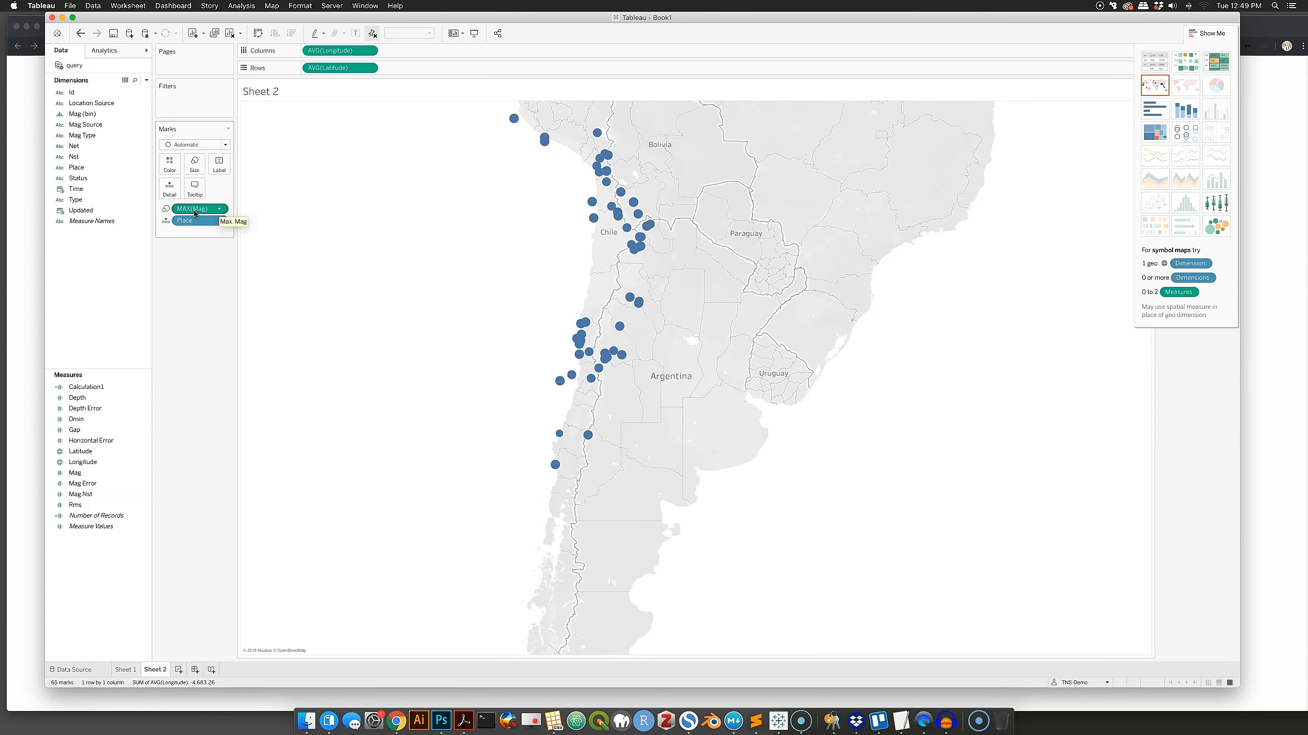
click(196, 212)
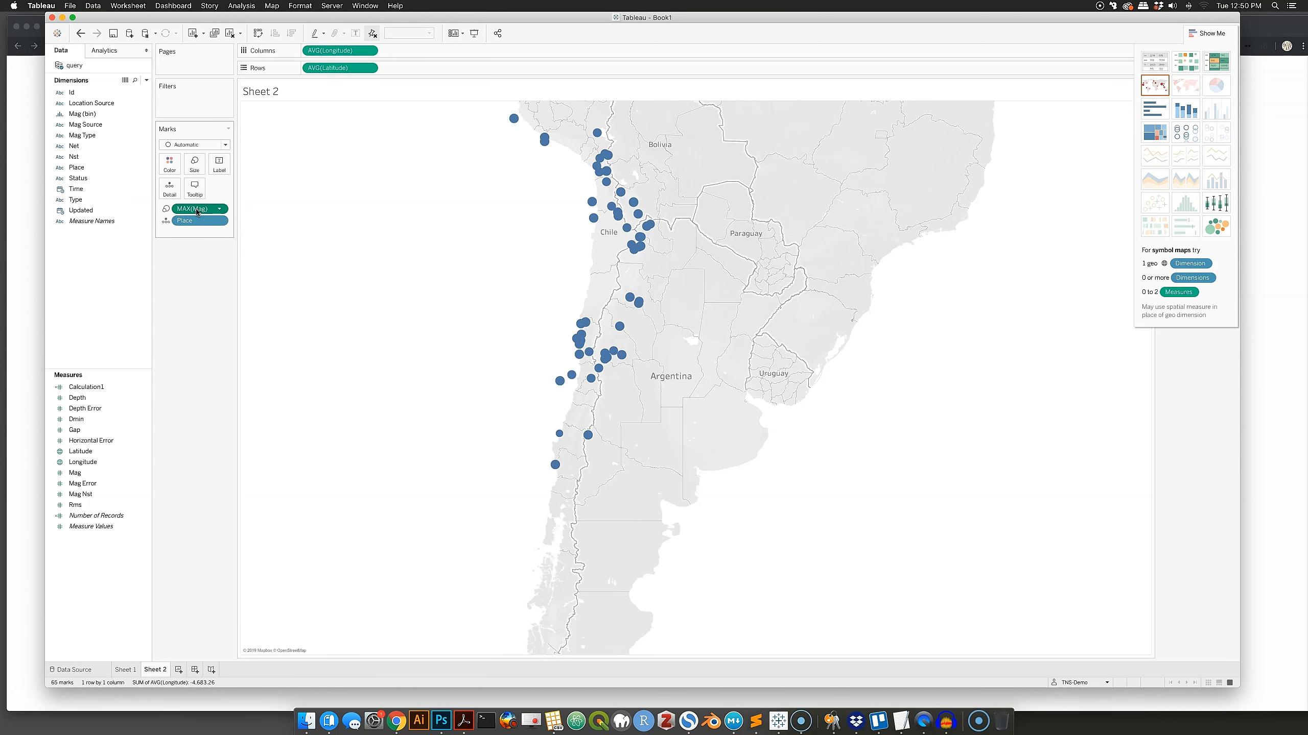
drag(197, 212, 123, 258)
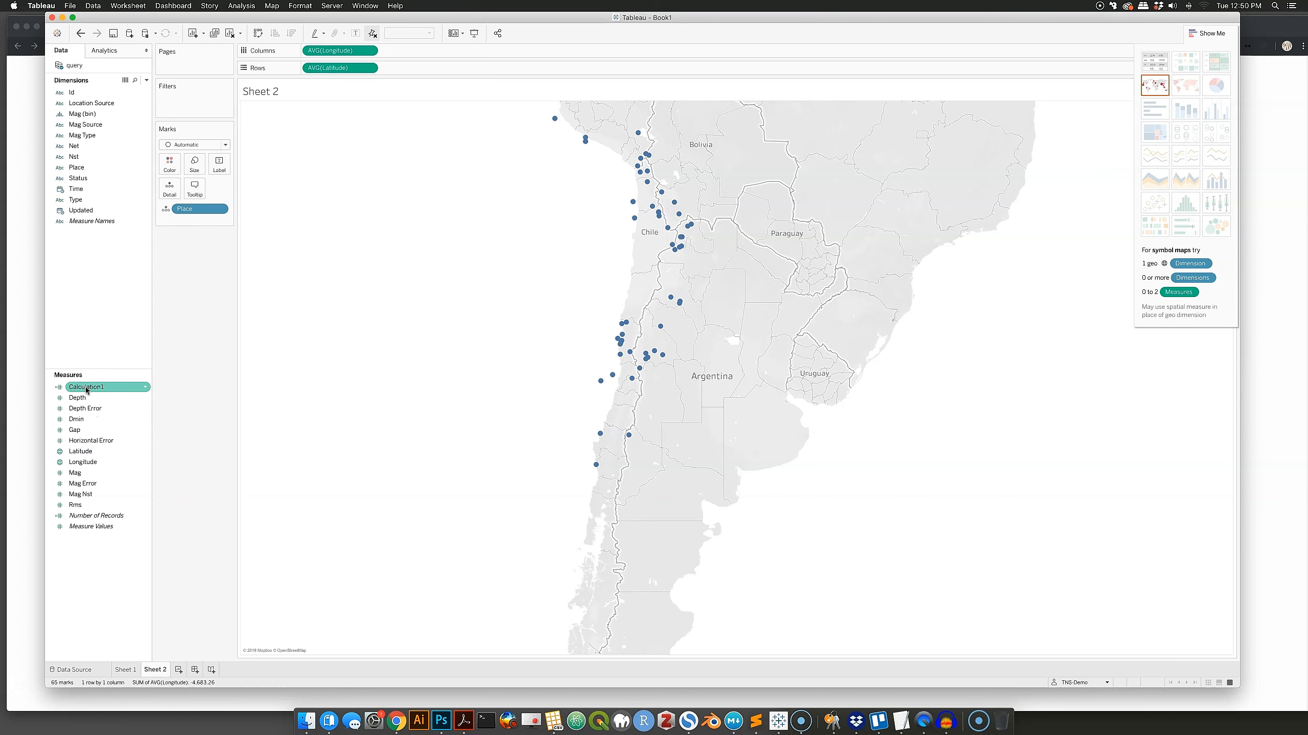
drag(86, 389, 190, 167)
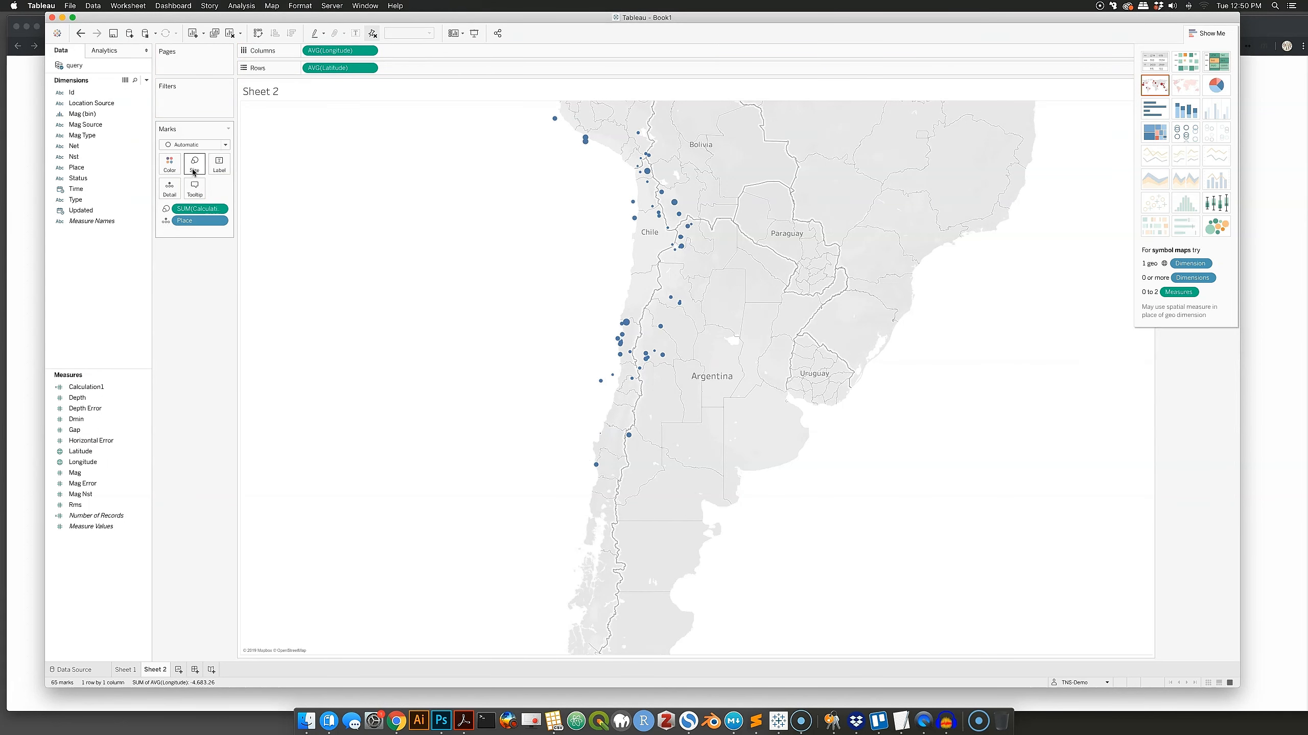
Enlarge the earthquake symbols on the map slightly, keeping their relative sizes
scroll(603, 279, up, 2)
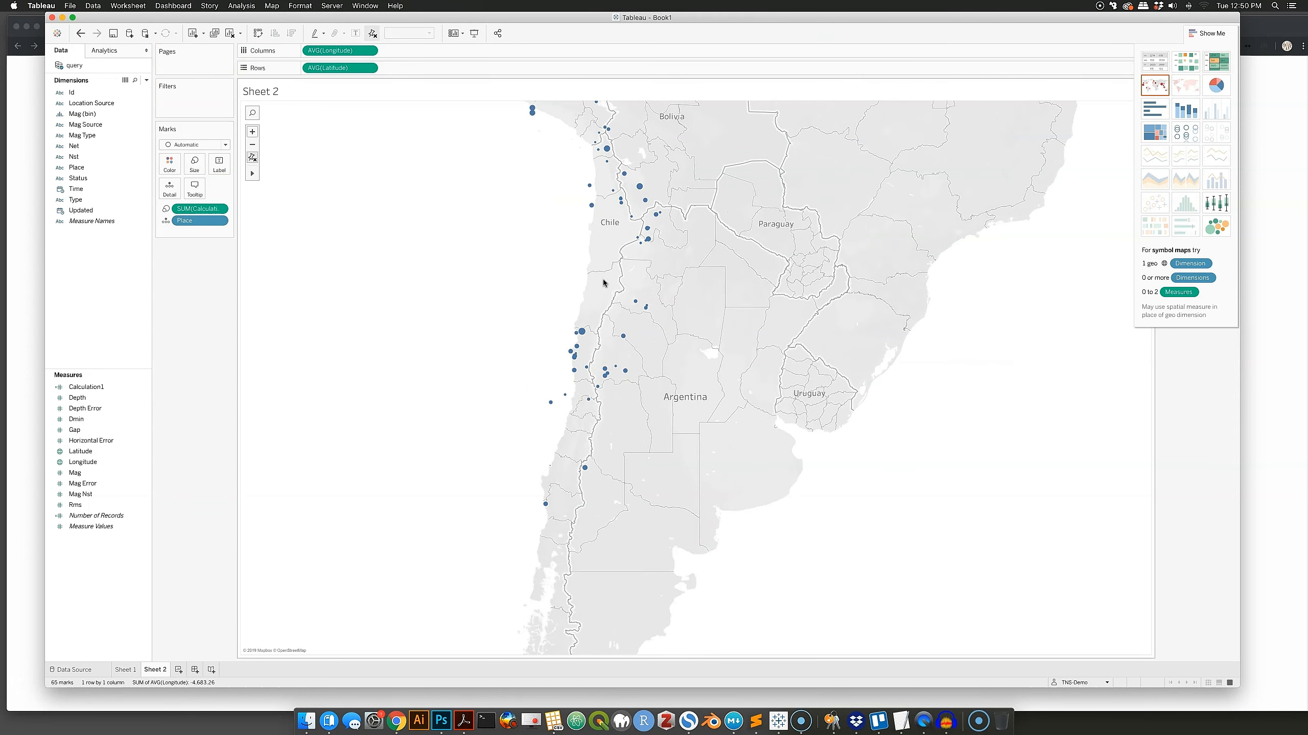
scroll(590, 316, up, 2)
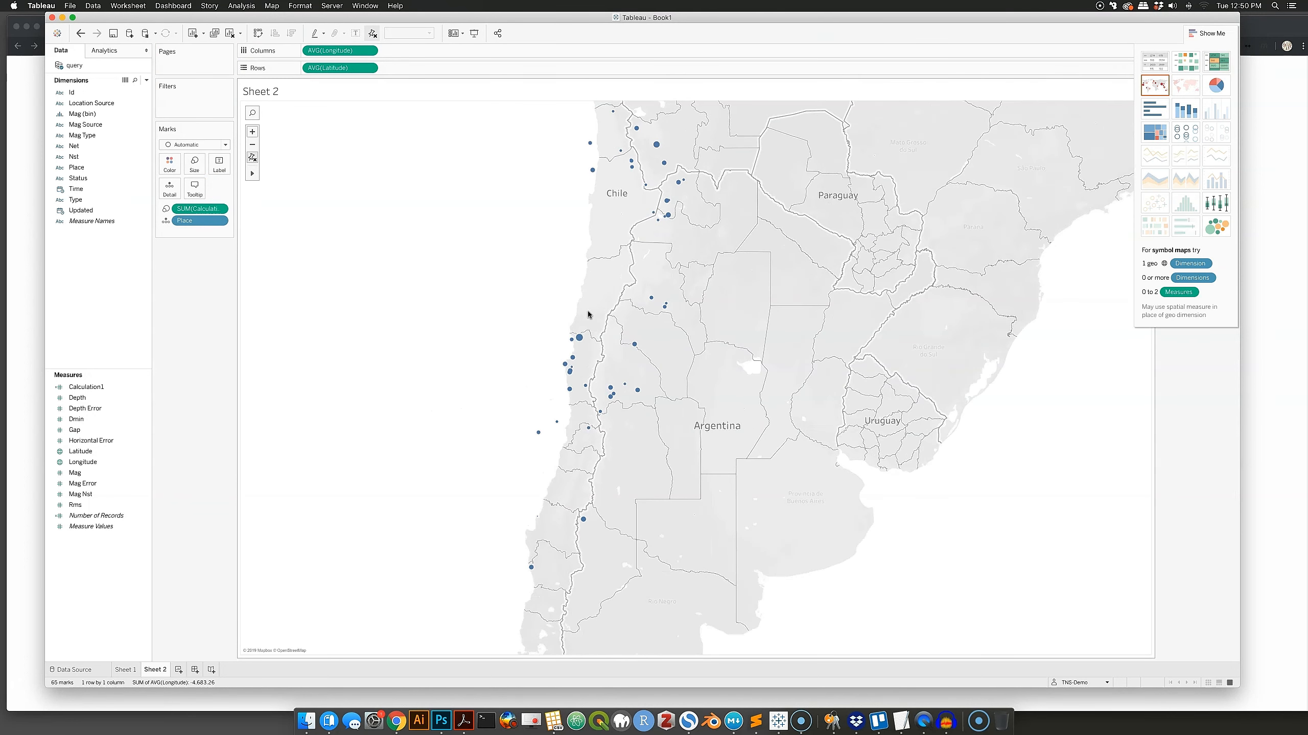
mouse_move(568, 415)
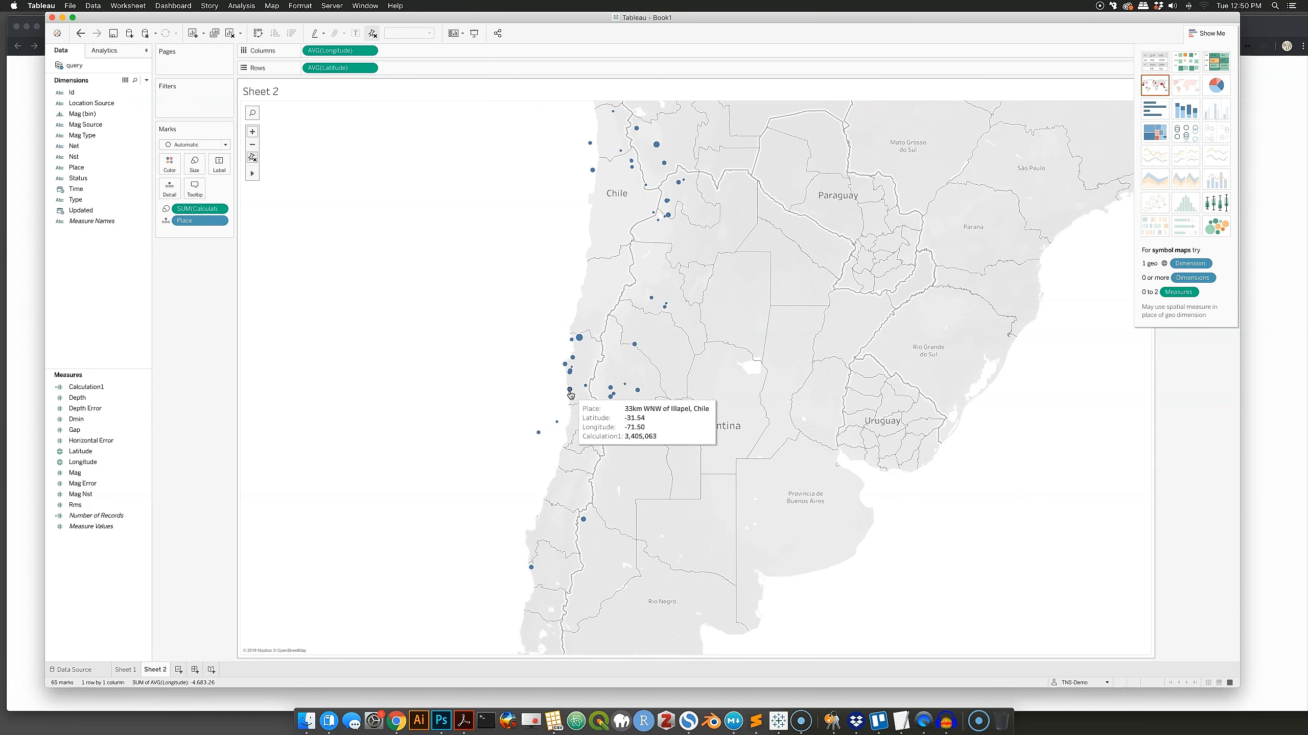
mouse_move(579, 339)
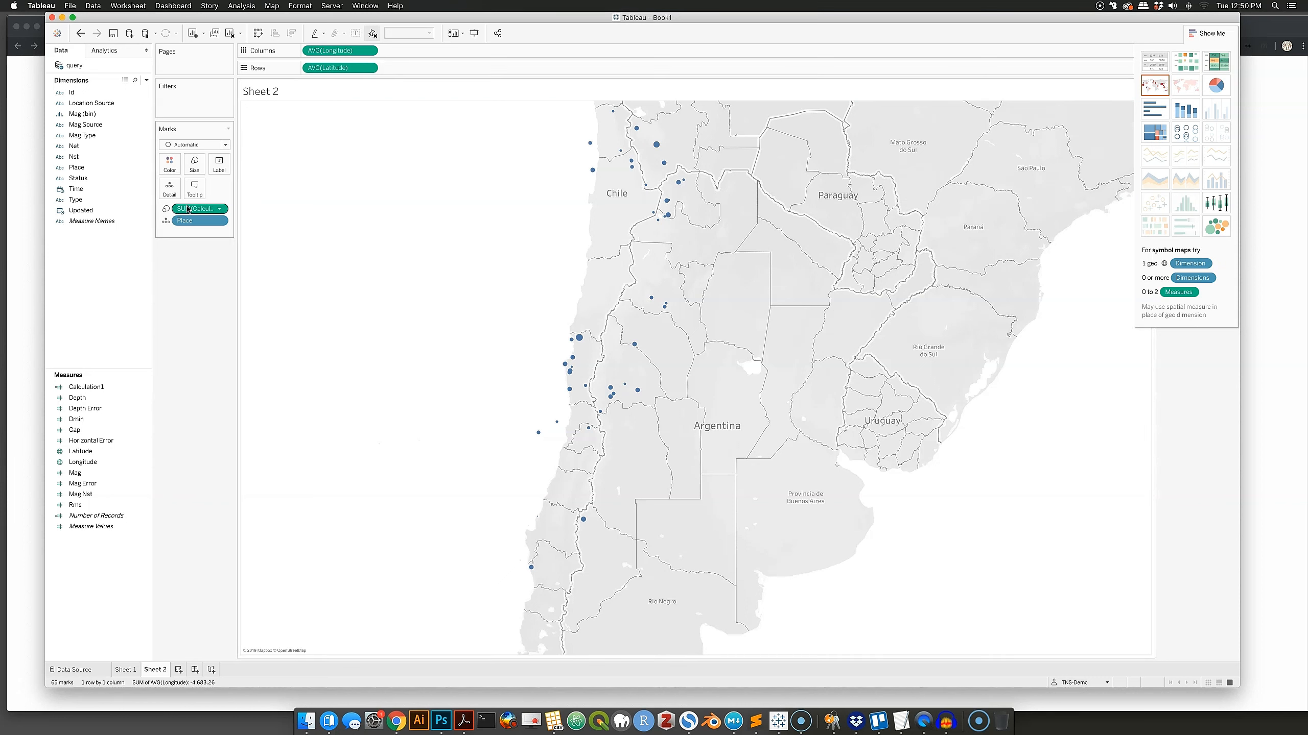
click(195, 166)
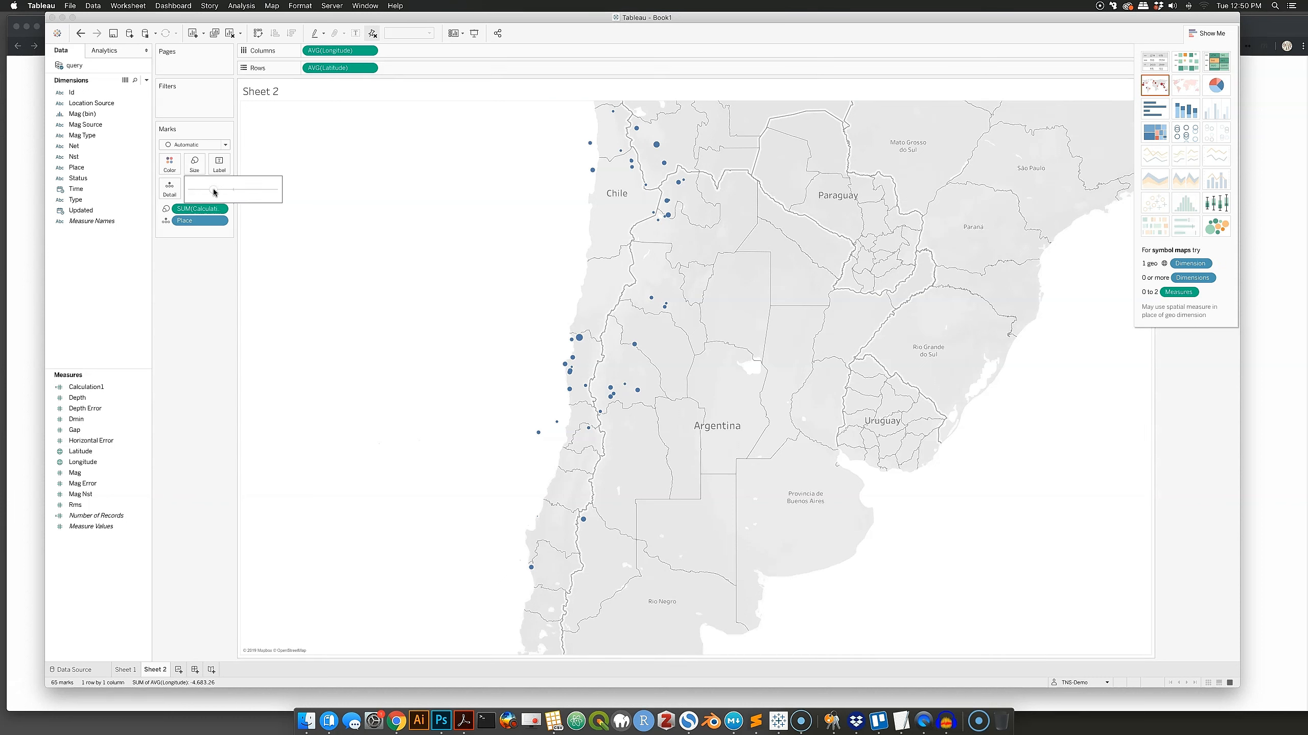
drag(212, 189, 222, 191)
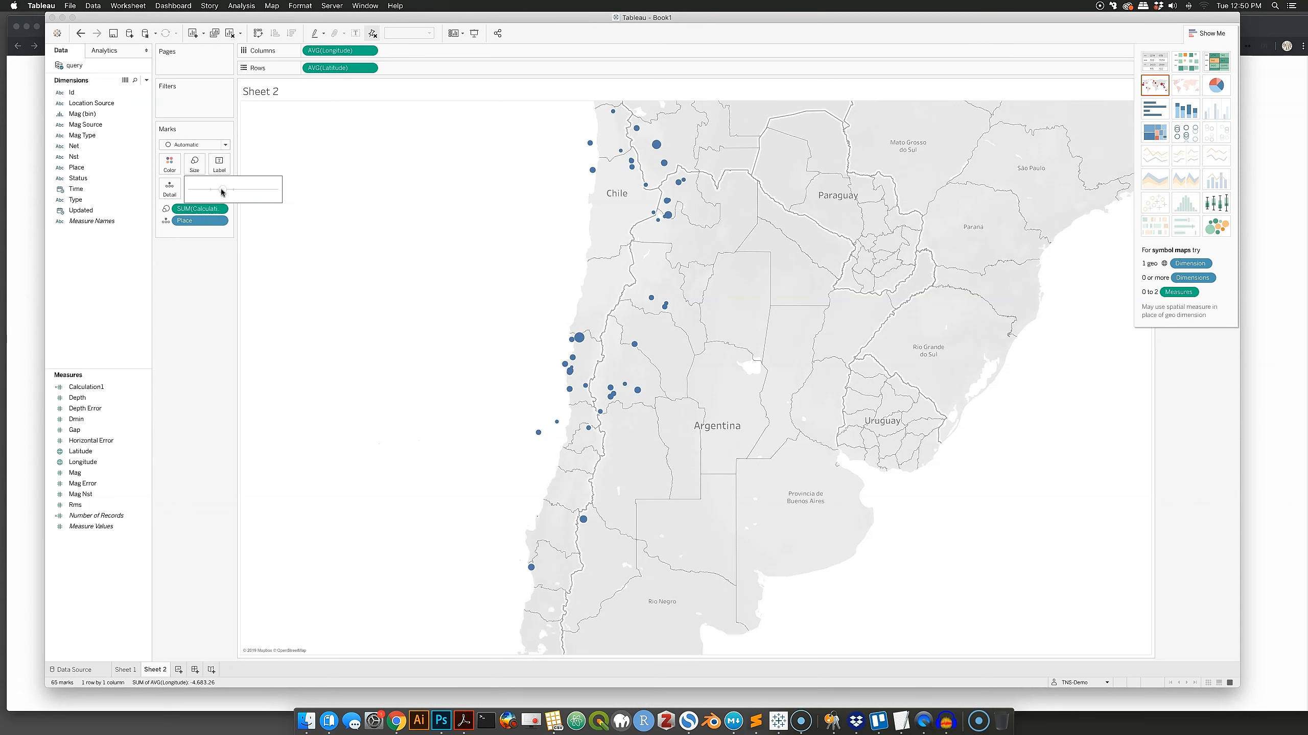
click(307, 247)
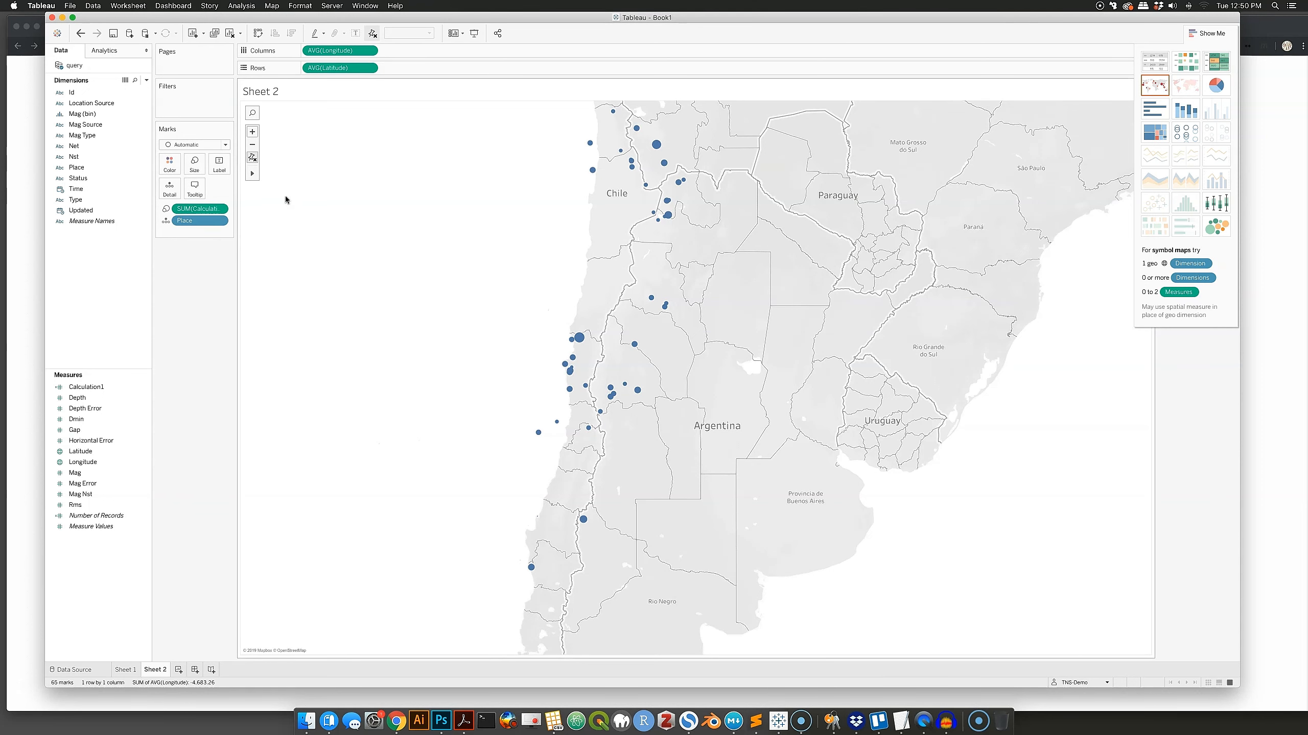
Color the map symbols black and give them a white border
click(170, 164)
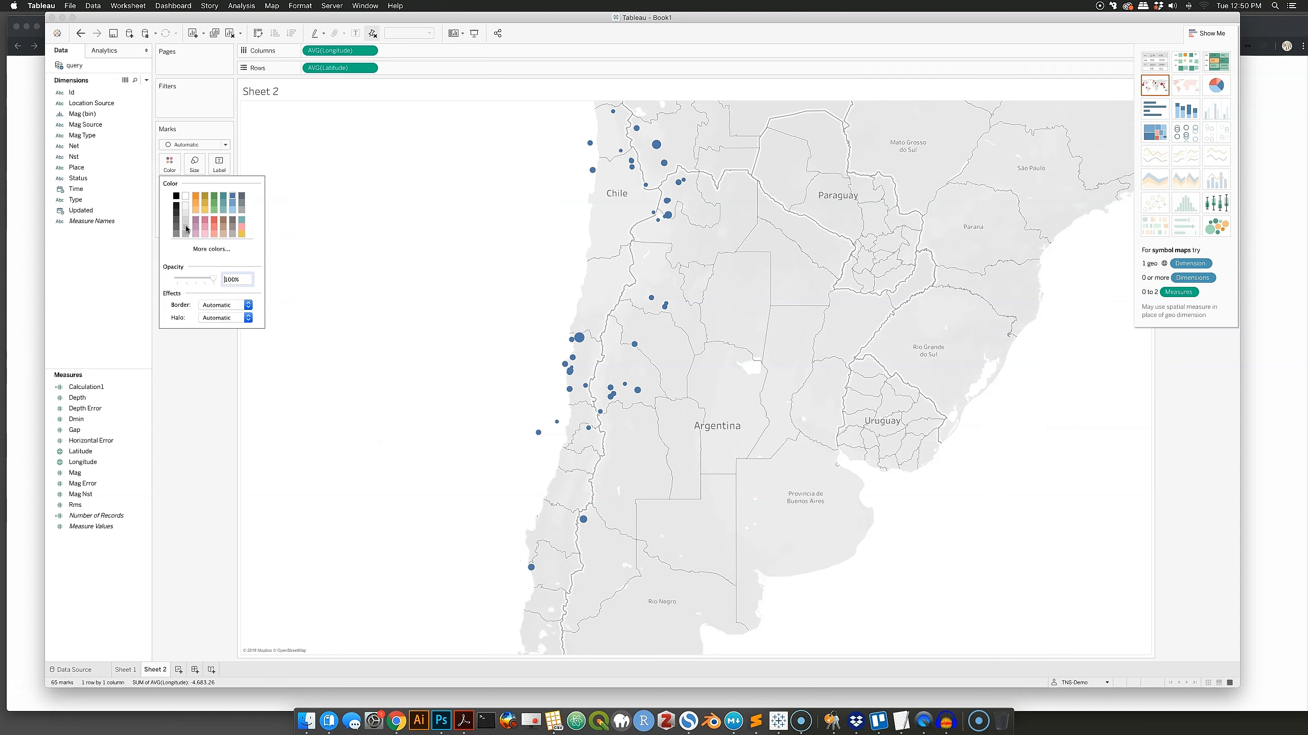
click(176, 196)
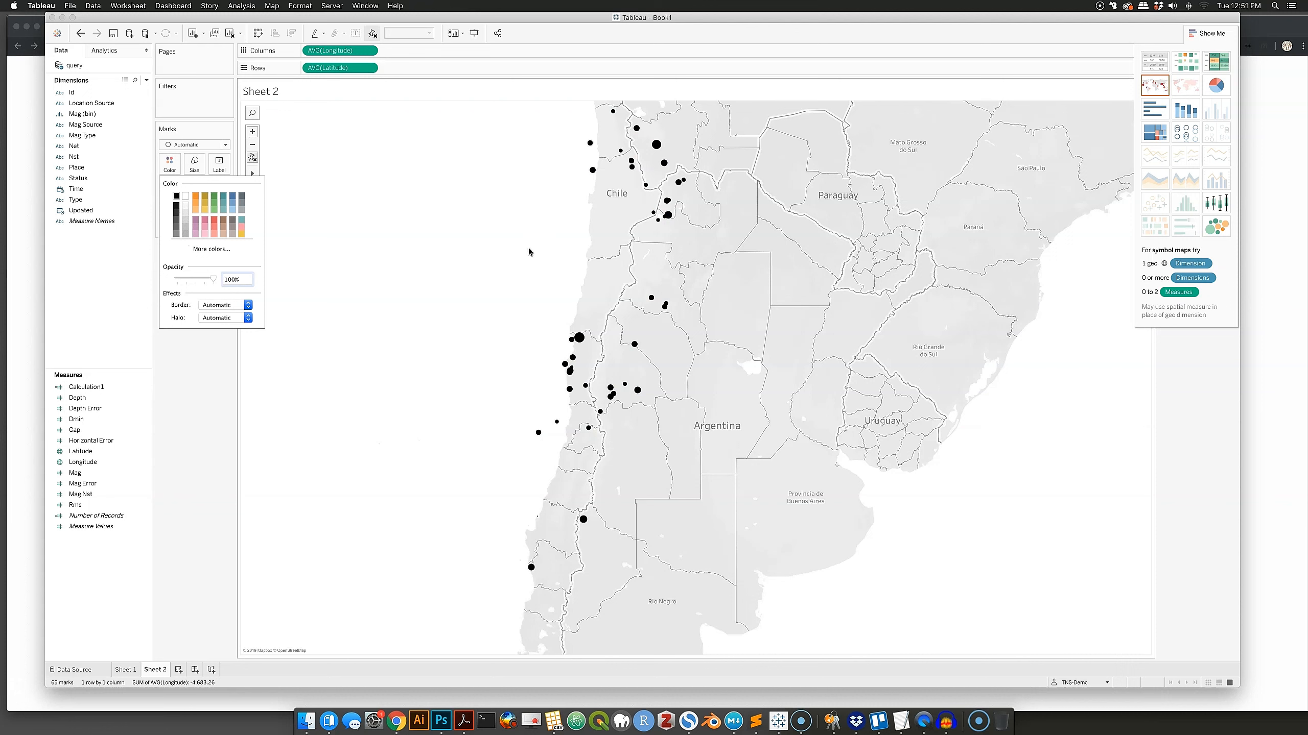
click(214, 307)
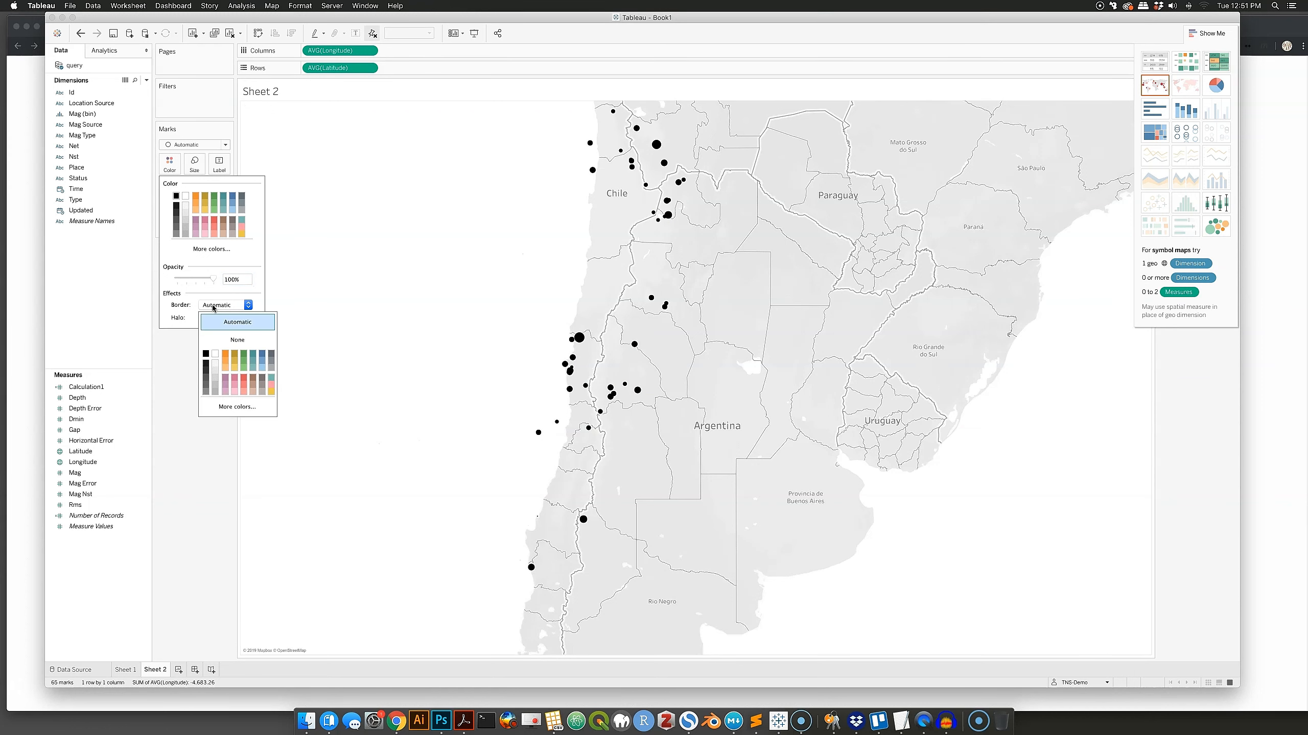
click(215, 354)
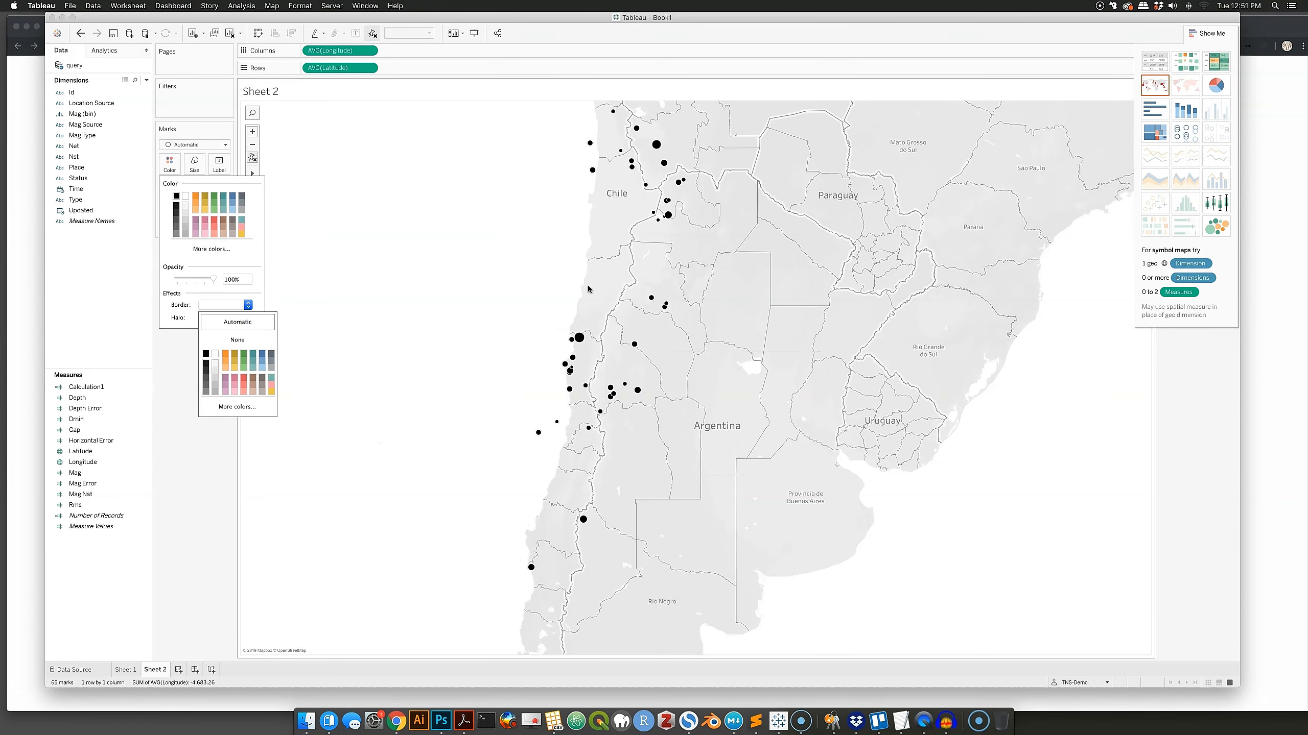
Lower the opacity of the map symbols to 42%
click(214, 281)
drag(214, 281, 190, 281)
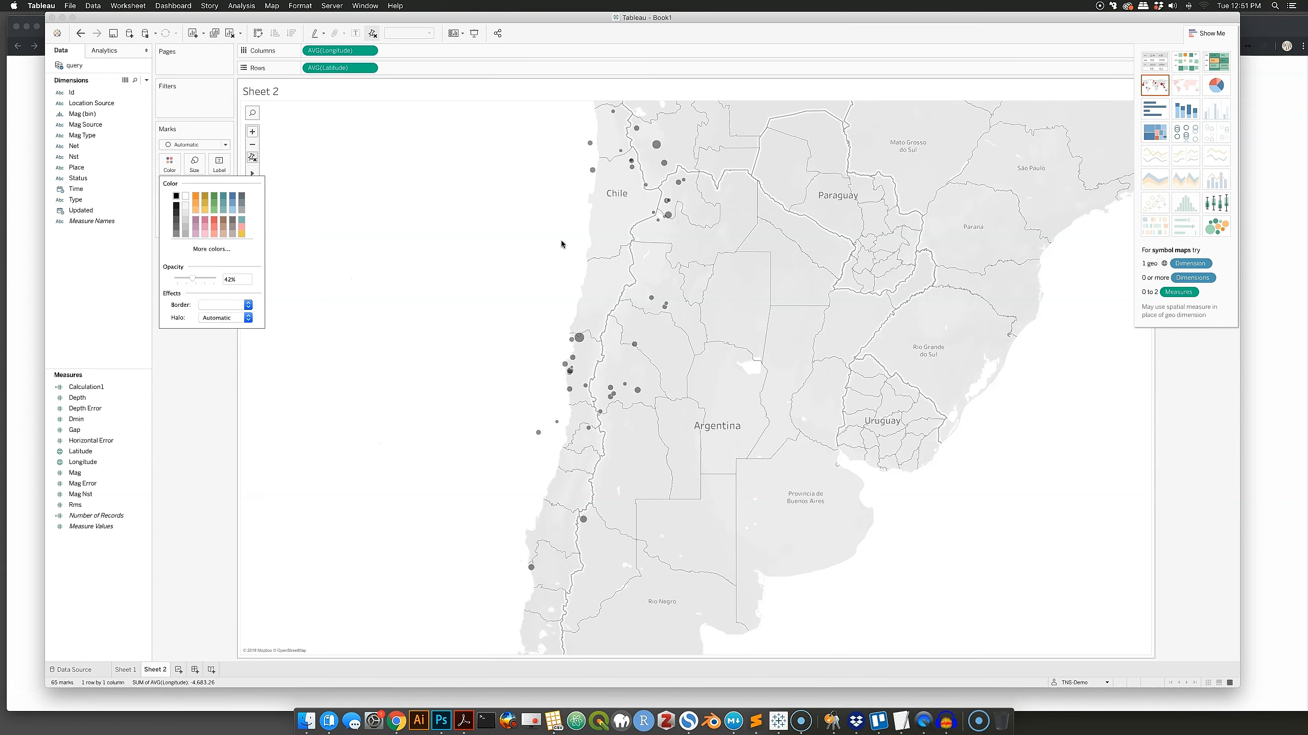
mouse_move(669, 202)
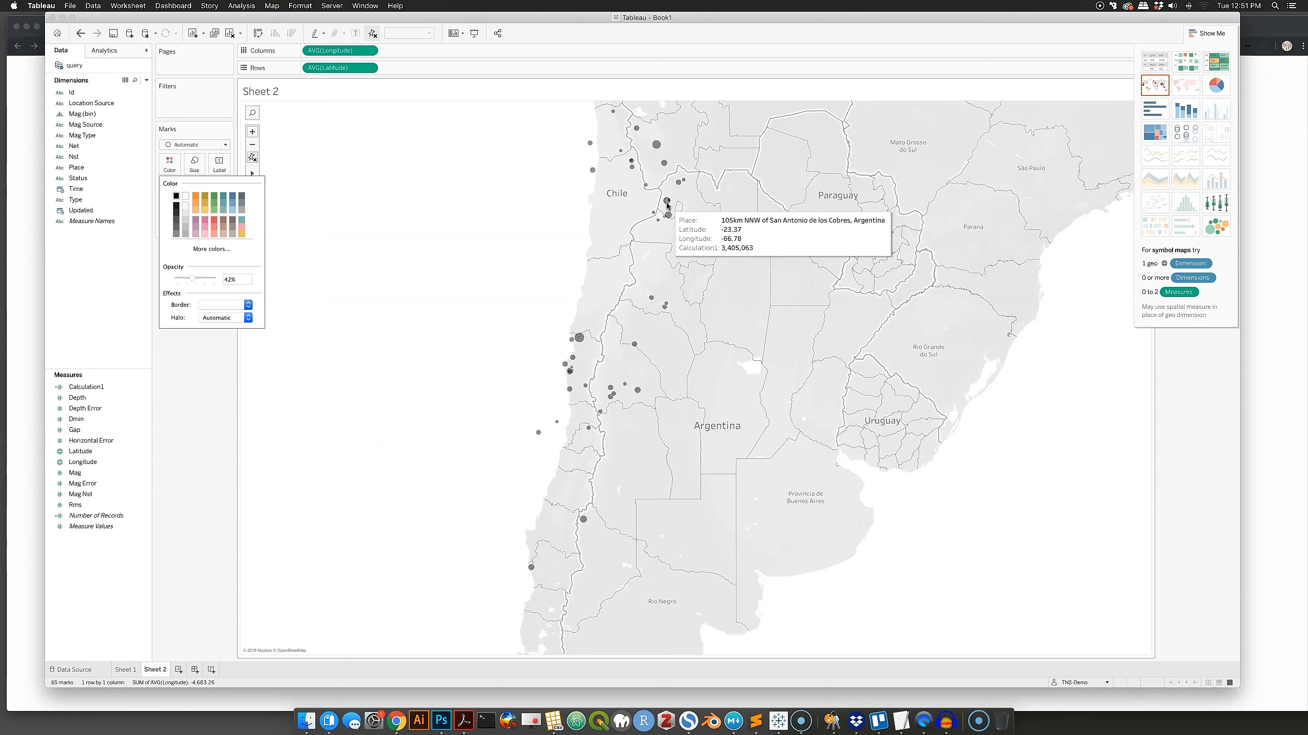
click(472, 257)
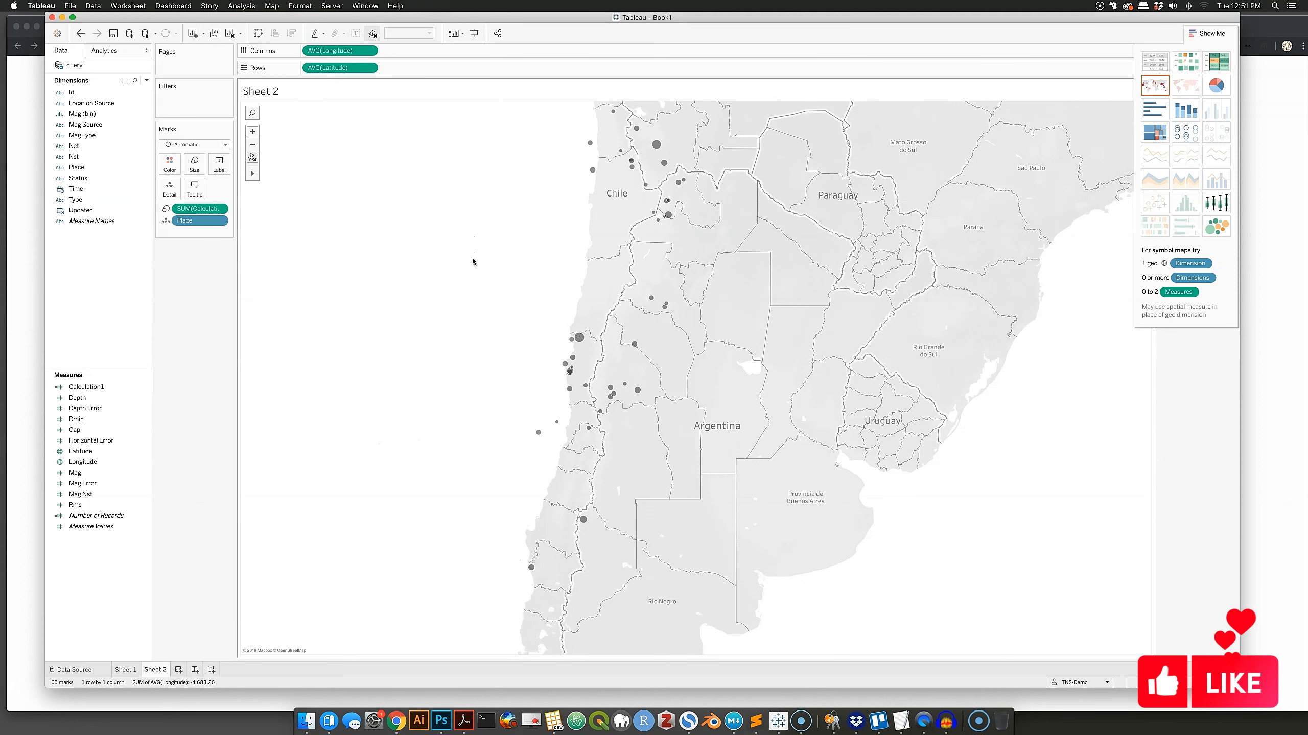
Examine the proportional earthquake symbols across all of South America, including the cluster in the ocean west of Ecuador
scroll(472, 257, down, 3)
scroll(472, 257, down, 2)
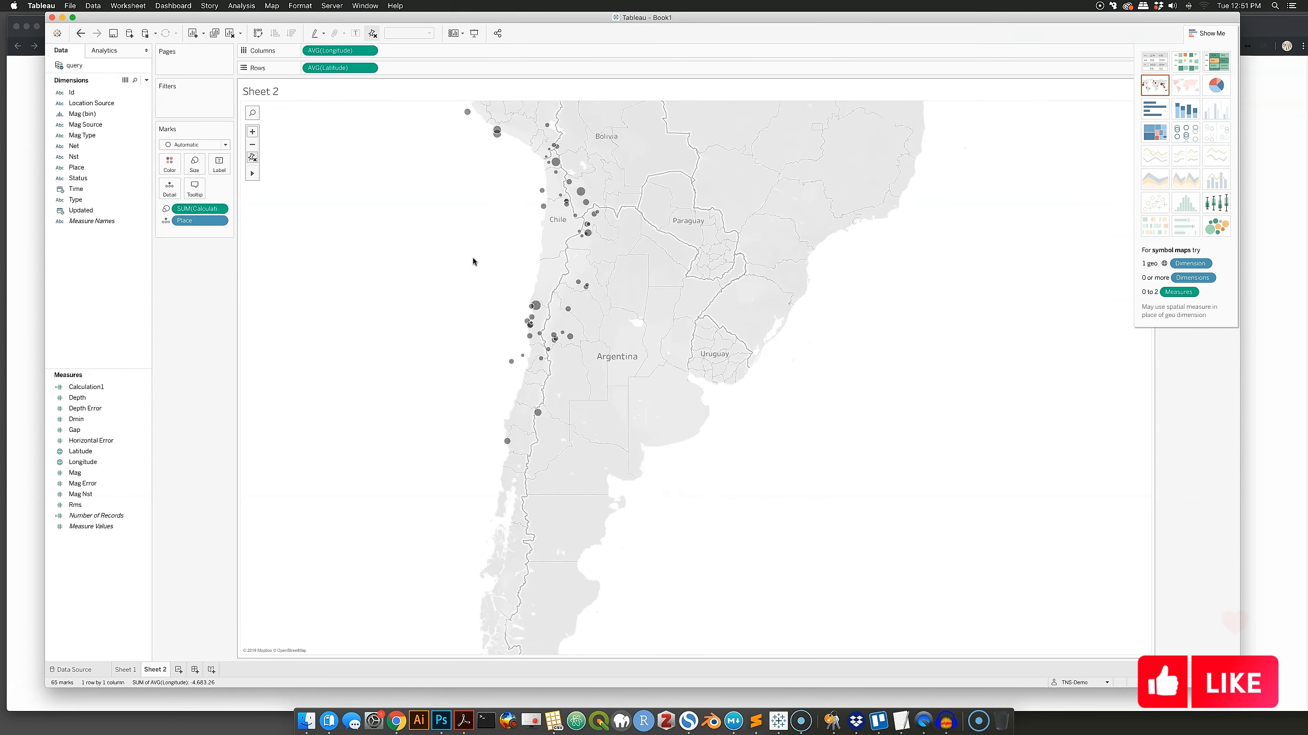
mouse_move(252, 175)
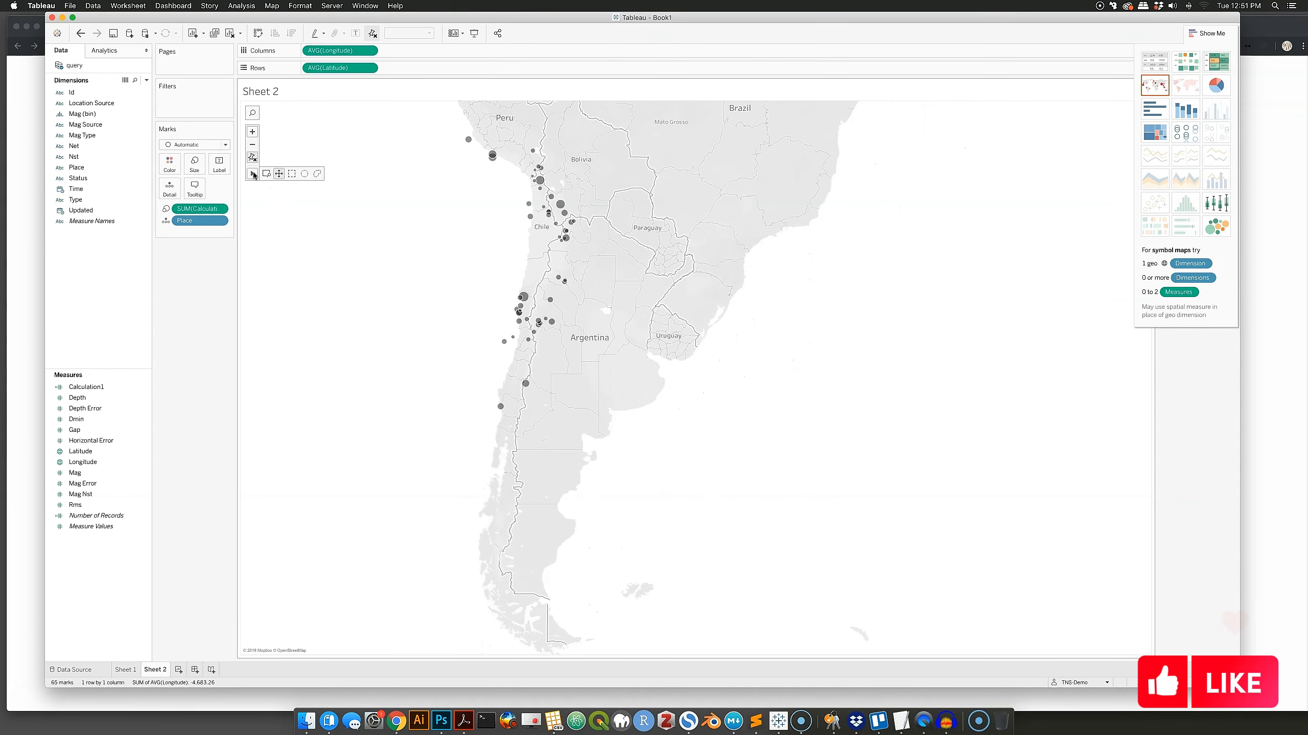
click(279, 175)
mouse_move(250, 176)
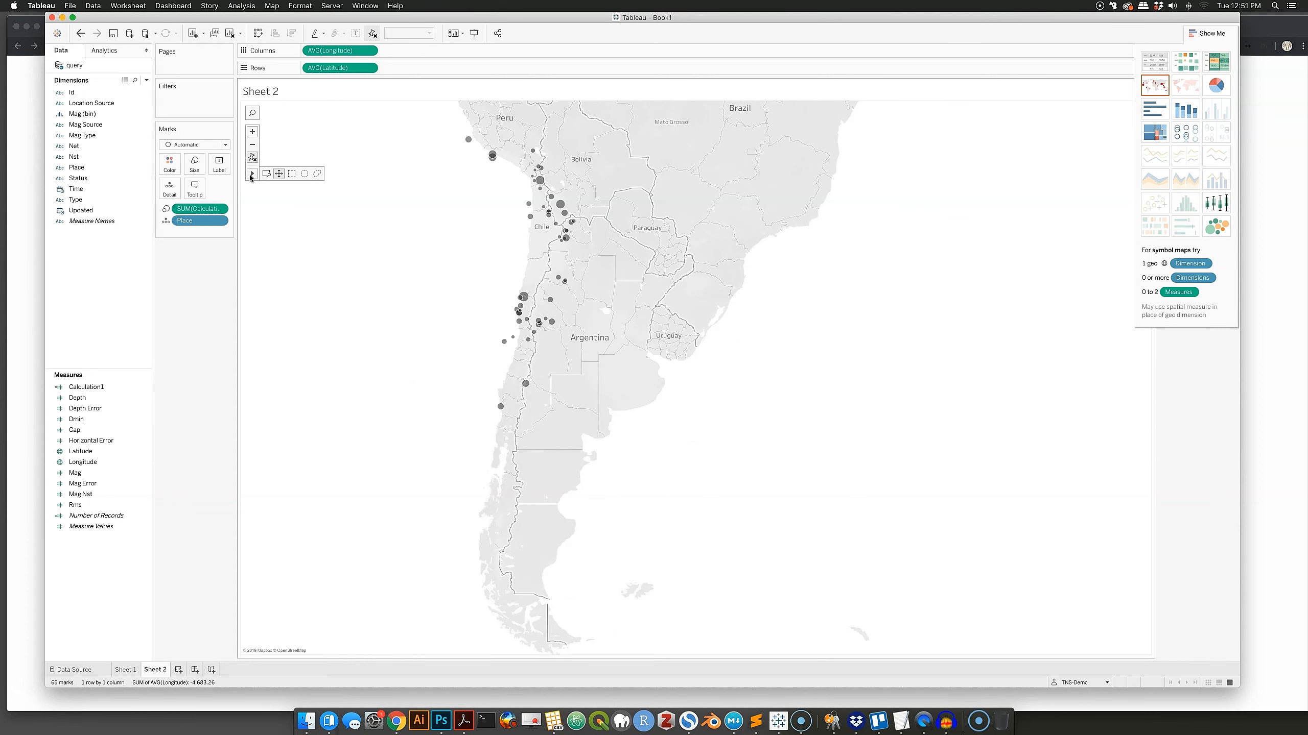
drag(460, 204, 622, 375)
scroll(621, 374, down, 2)
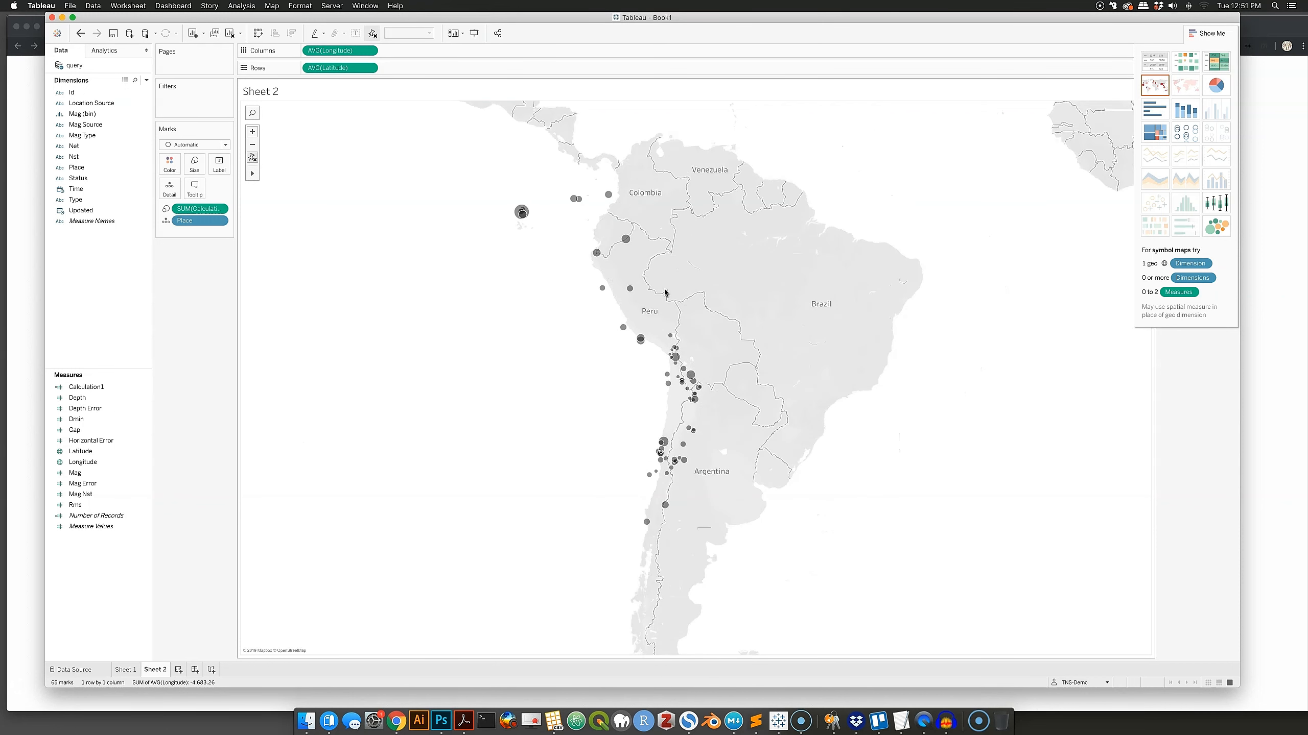
drag(664, 292, 741, 245)
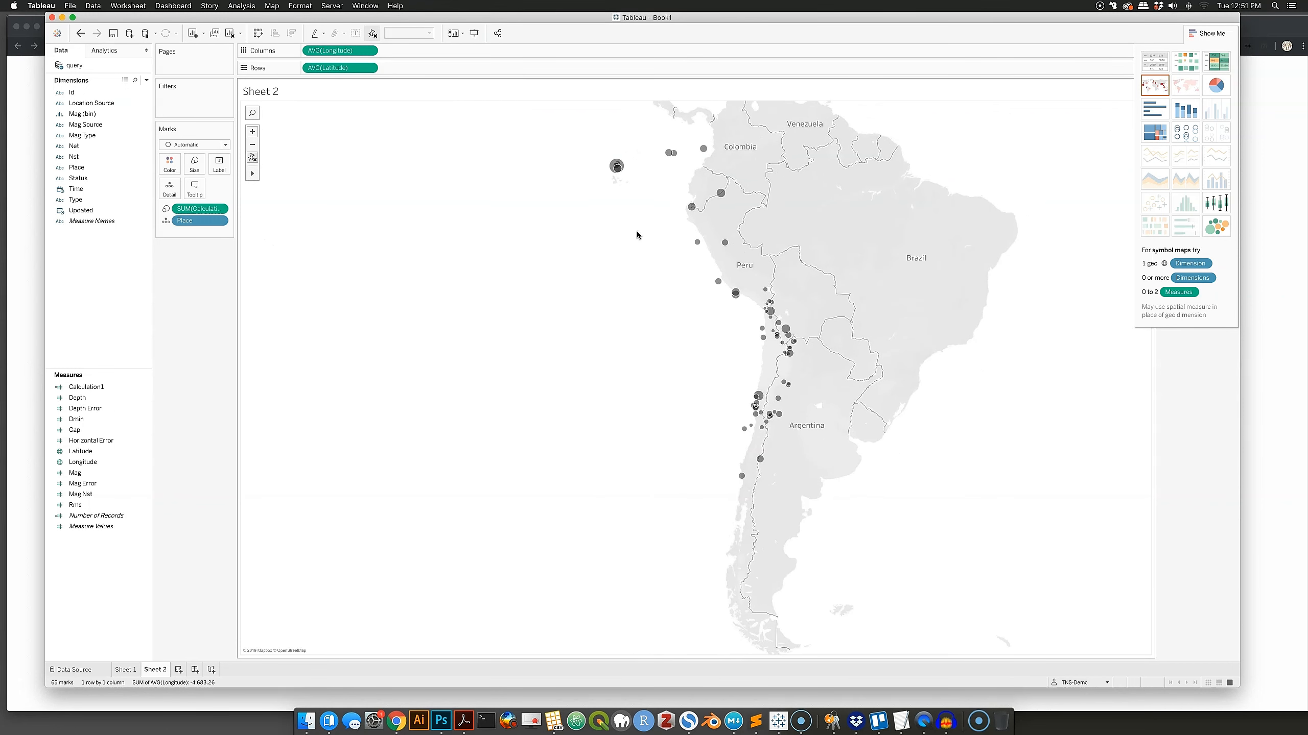
mouse_move(614, 171)
mouse_move(749, 302)
click(197, 190)
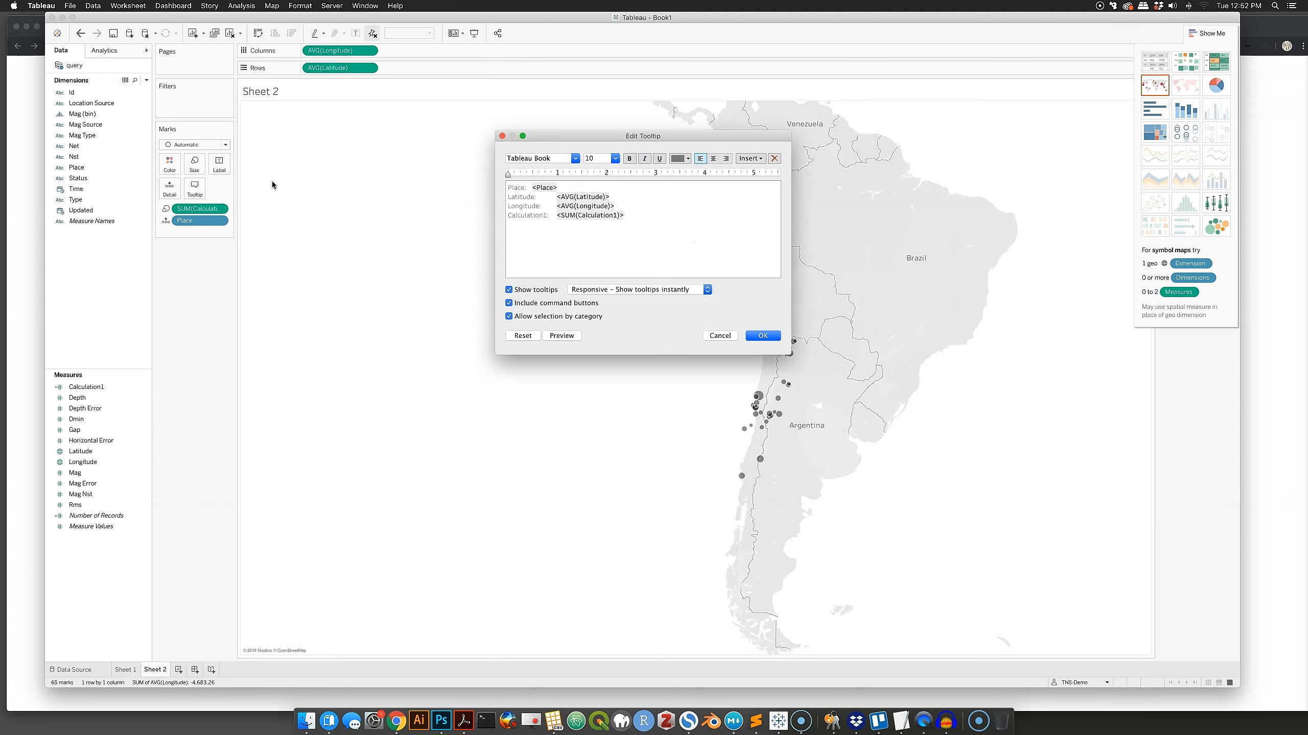
drag(556, 138, 441, 185)
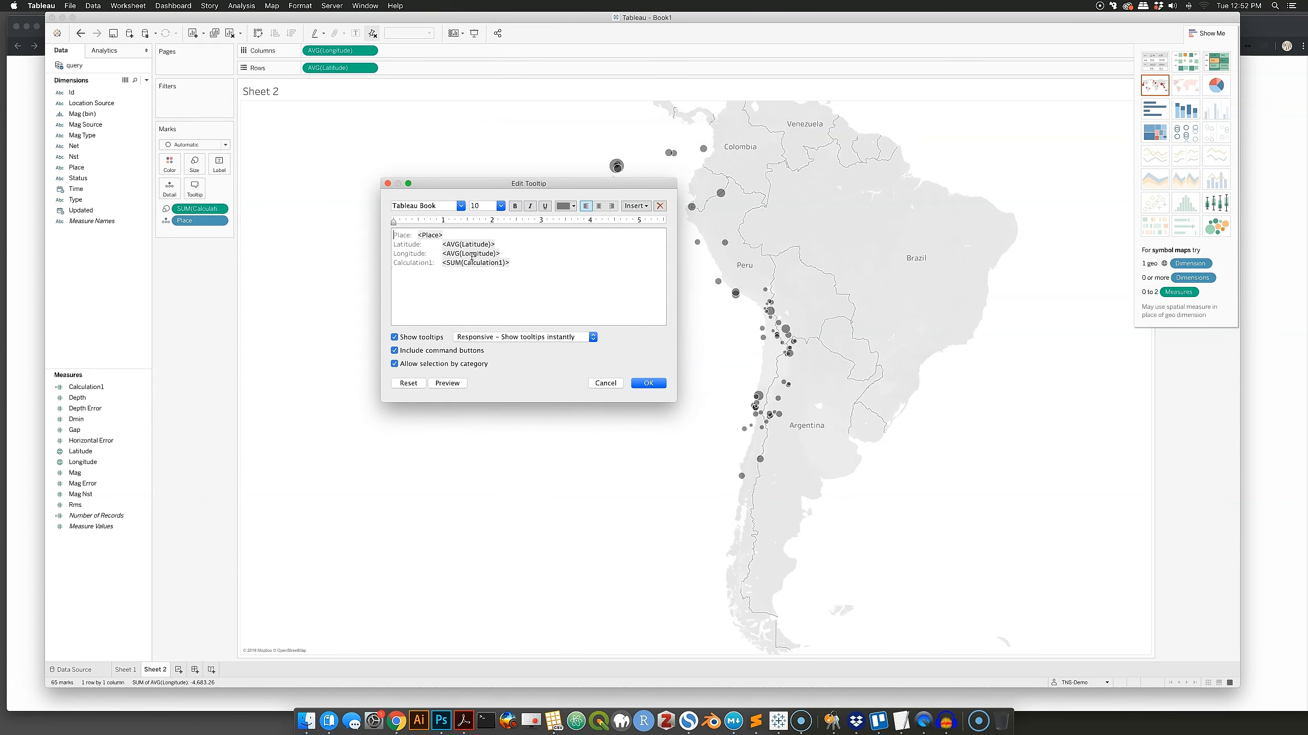
click(611, 386)
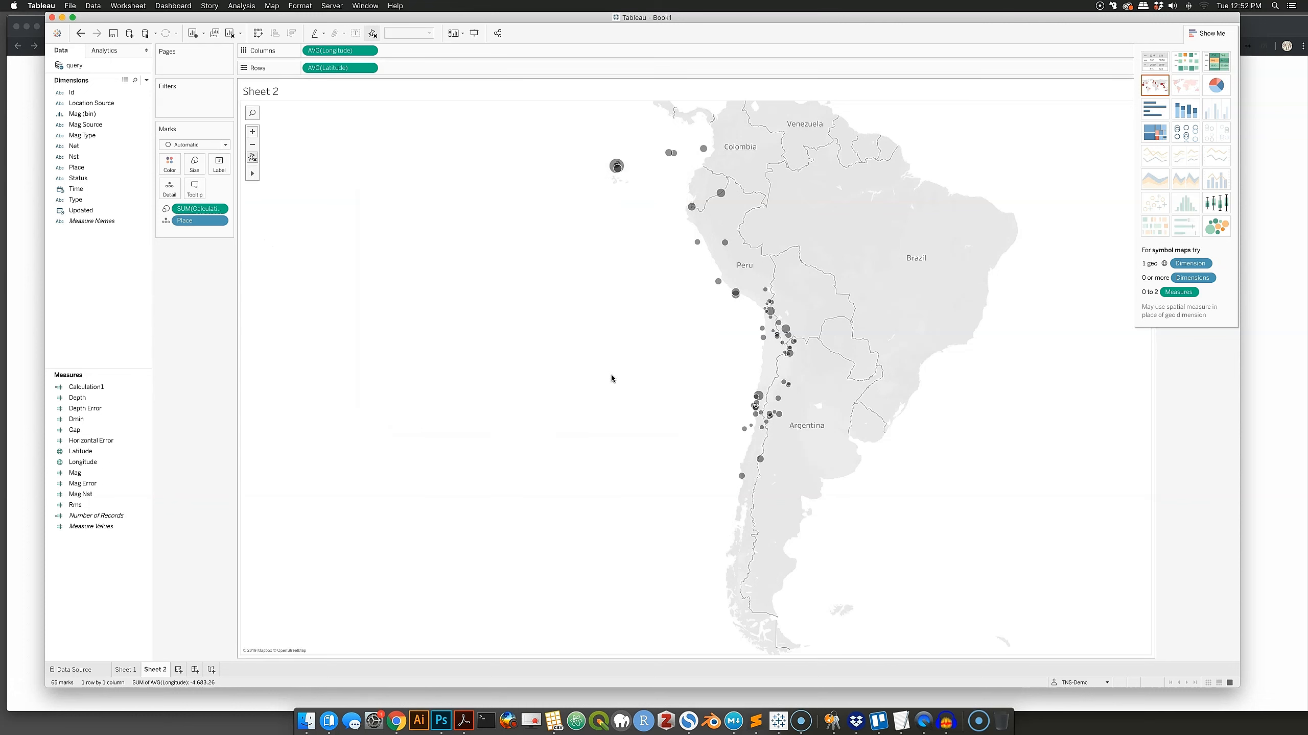
Add the Mag measure to the marks as a detail and set its aggregation to Maximum
drag(77, 474, 181, 238)
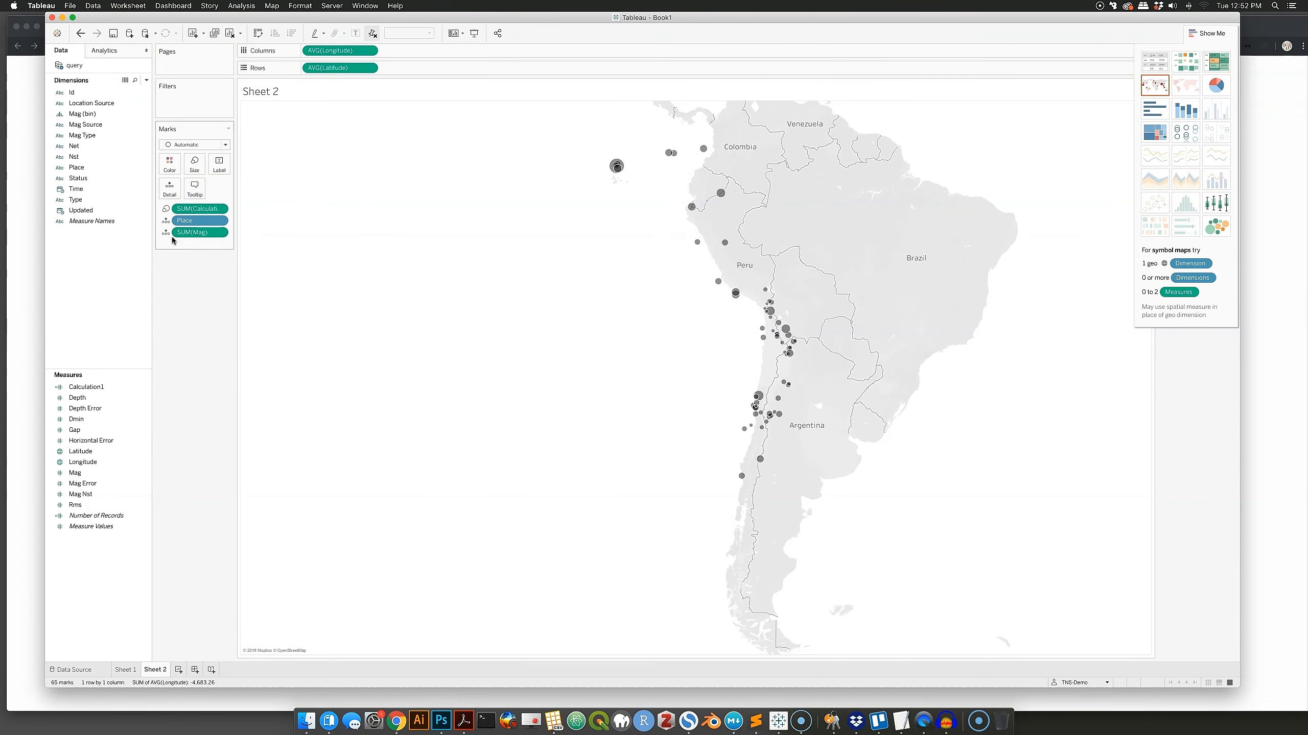
click(220, 233)
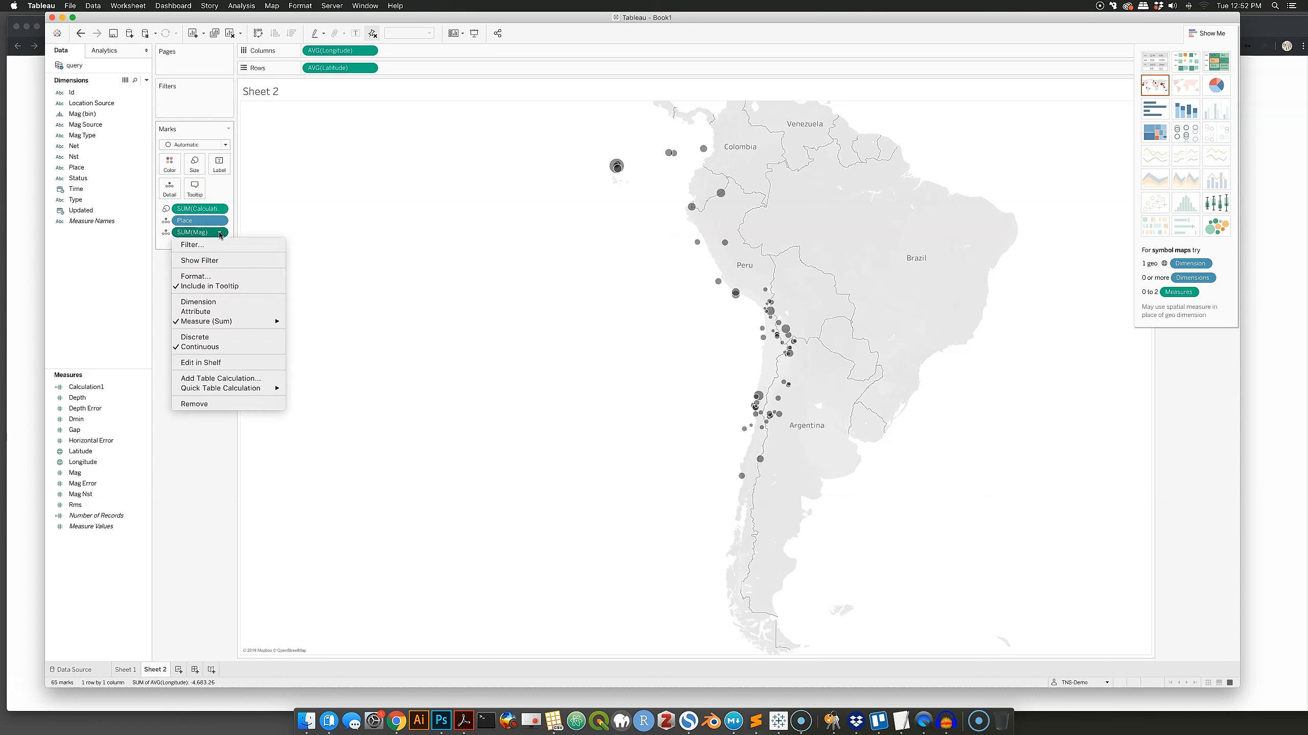
mouse_move(218, 324)
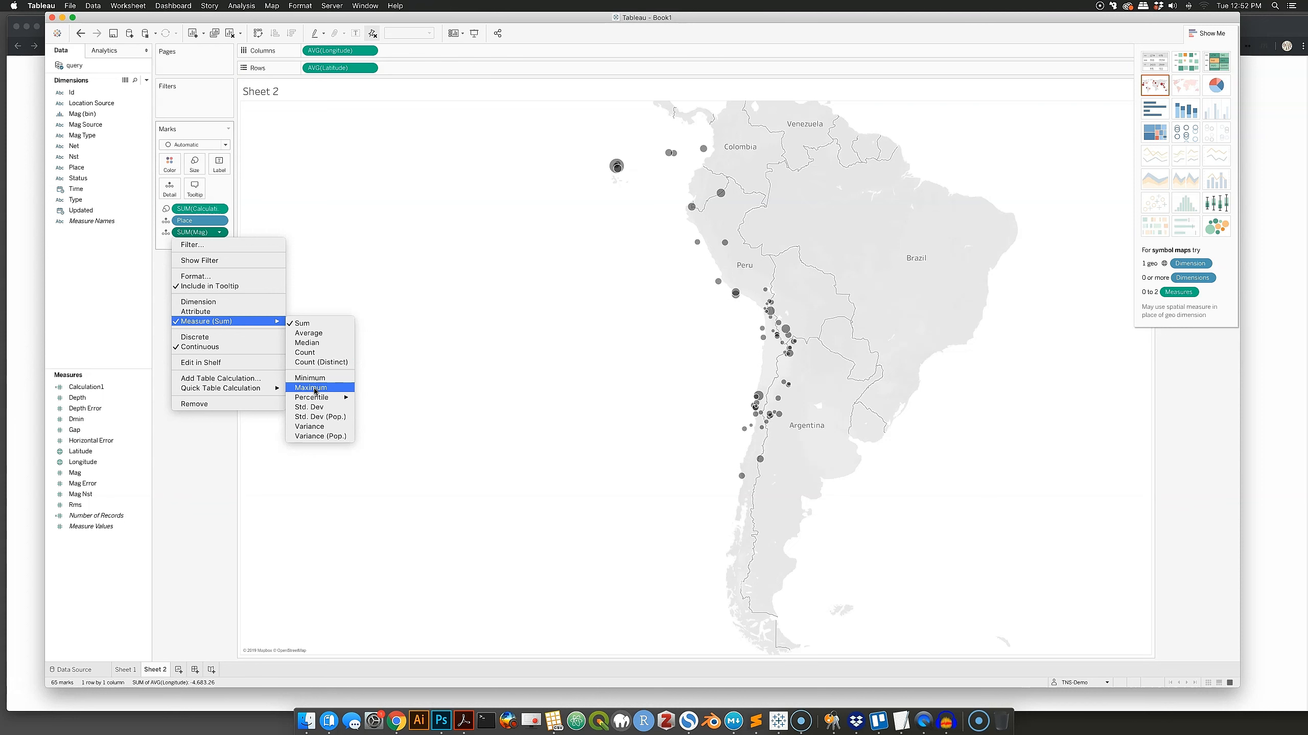
click(311, 387)
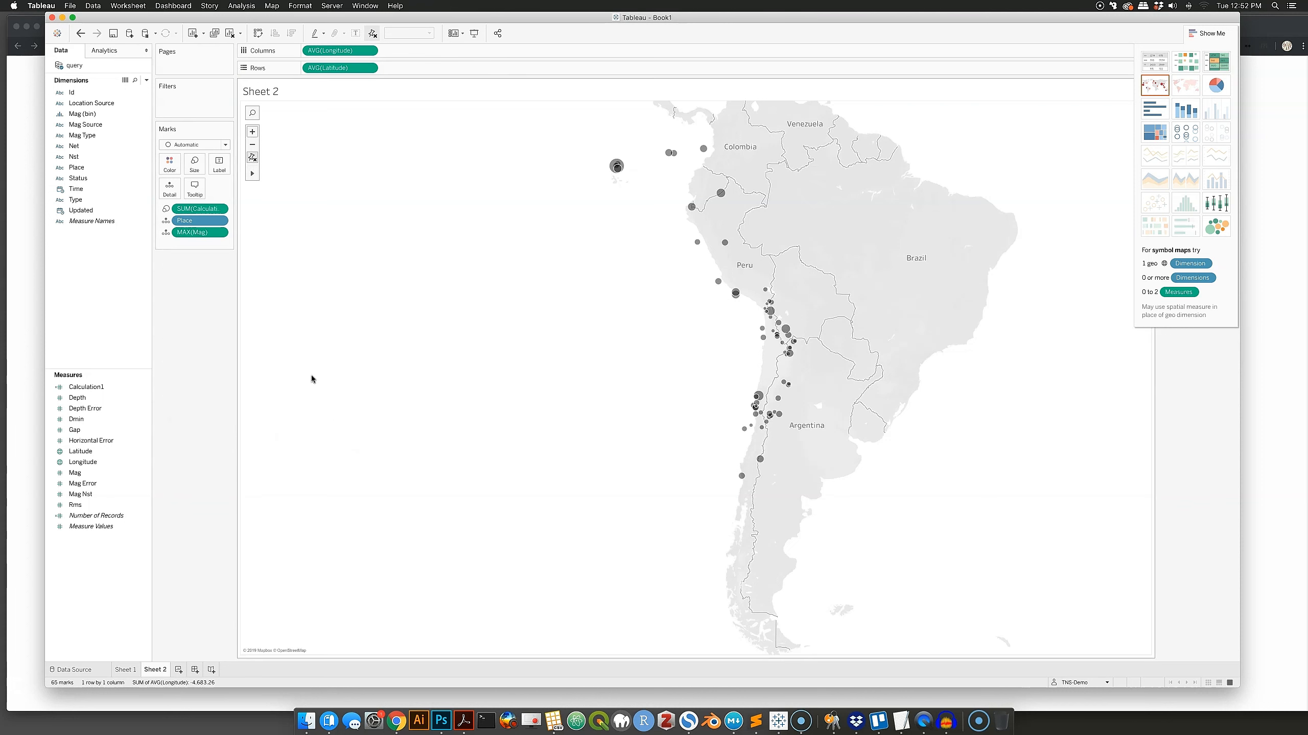
In the tooltip, relabel the Max. Mag line as "Magnitude:" and delete the Calculation1 line
click(194, 188)
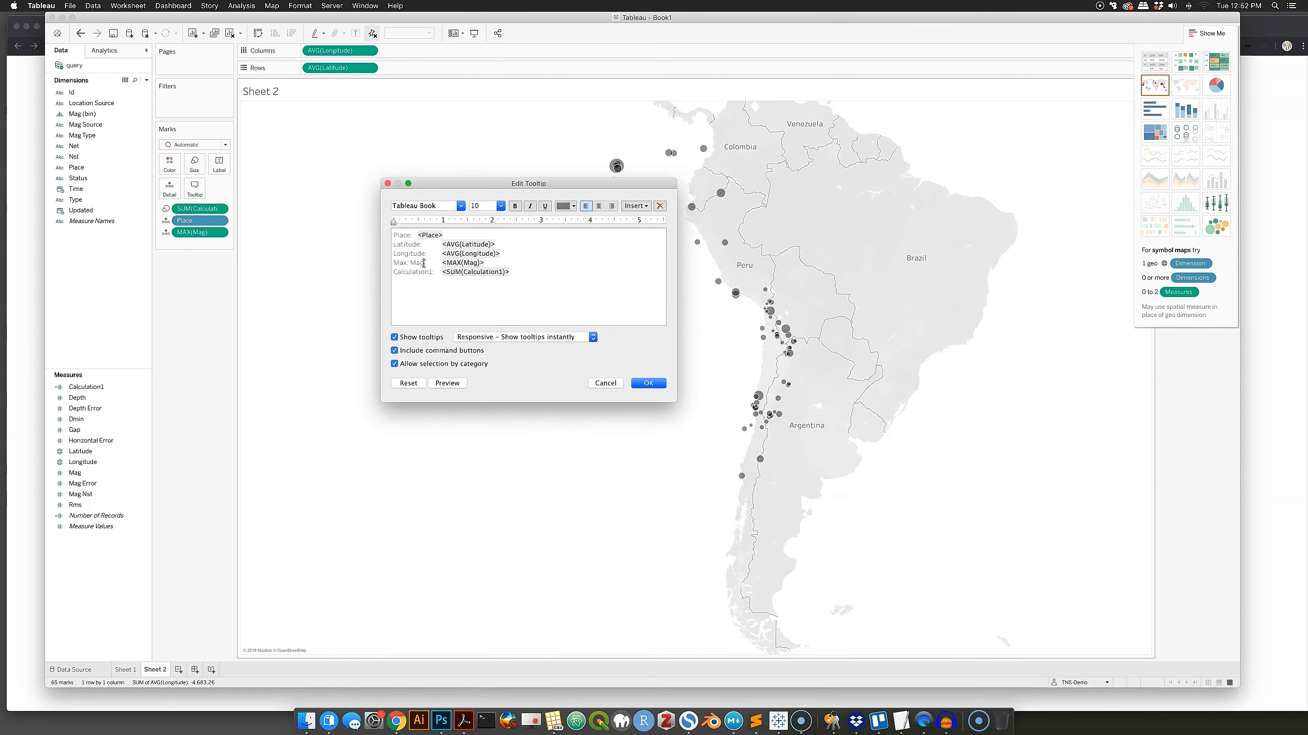
drag(424, 263, 369, 265)
text(Magnitude:)
drag(520, 276, 393, 272)
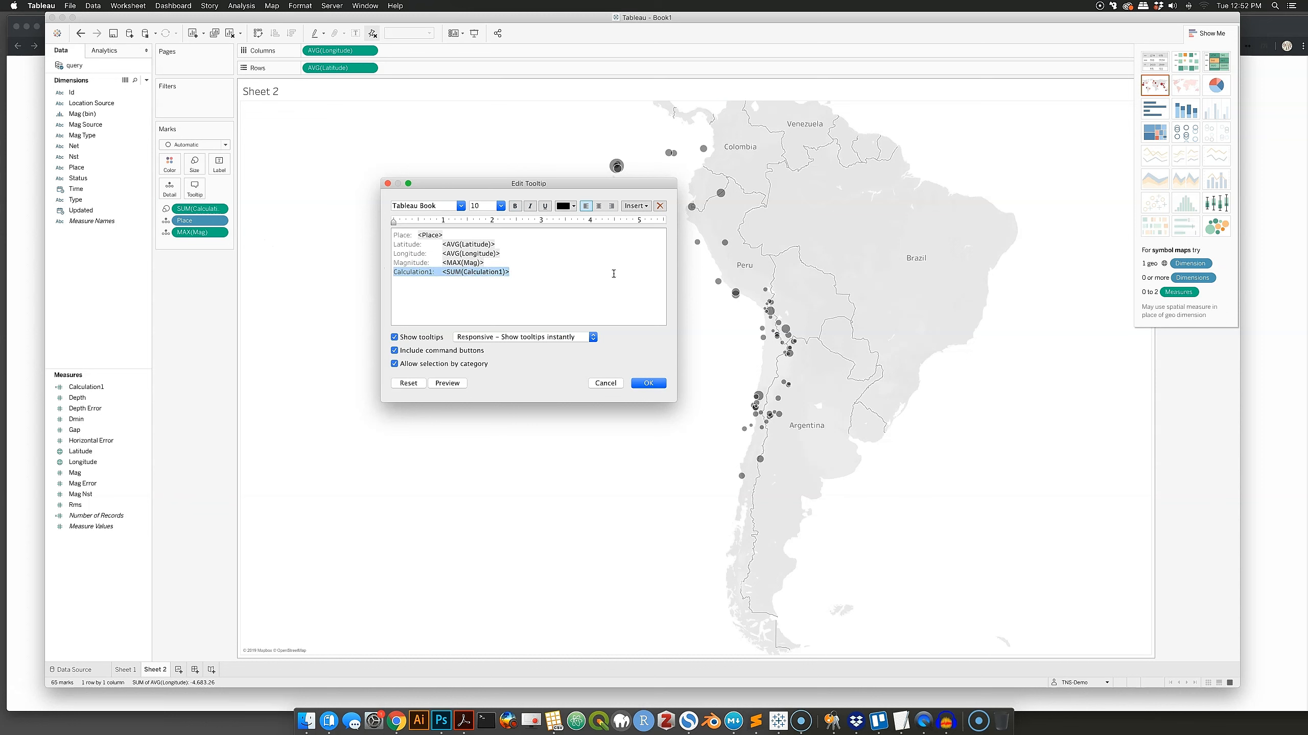
key(BackSpace)
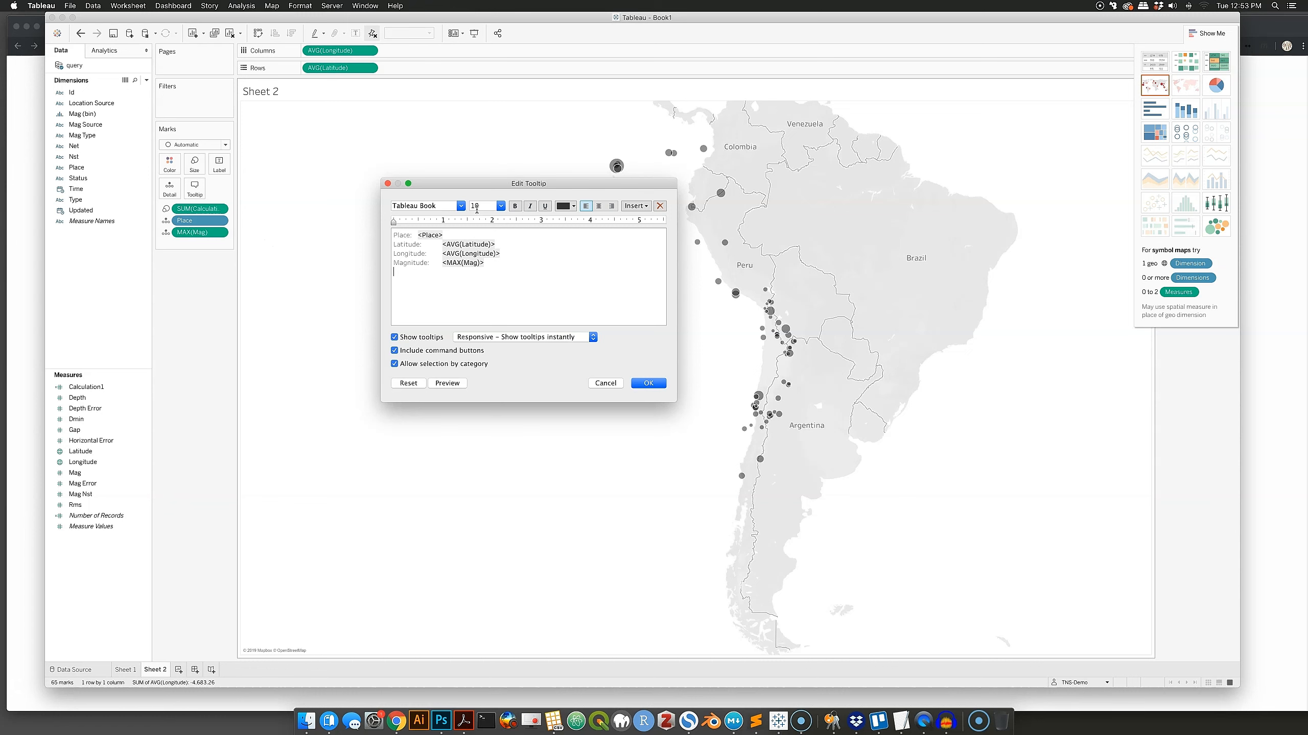
click(649, 383)
Check the edited tooltip on an earthquake point off the coast of Peru and return to the data source
mouse_move(698, 245)
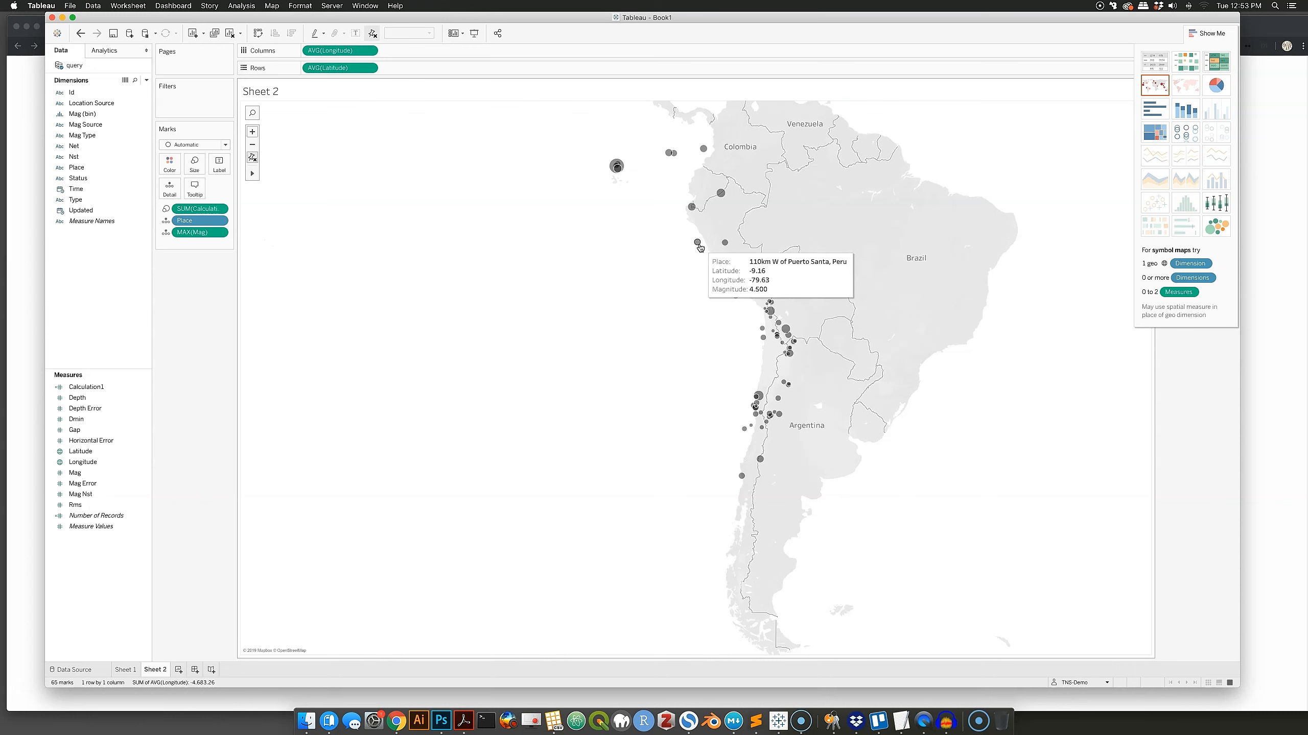
click(698, 244)
click(241, 634)
click(75, 670)
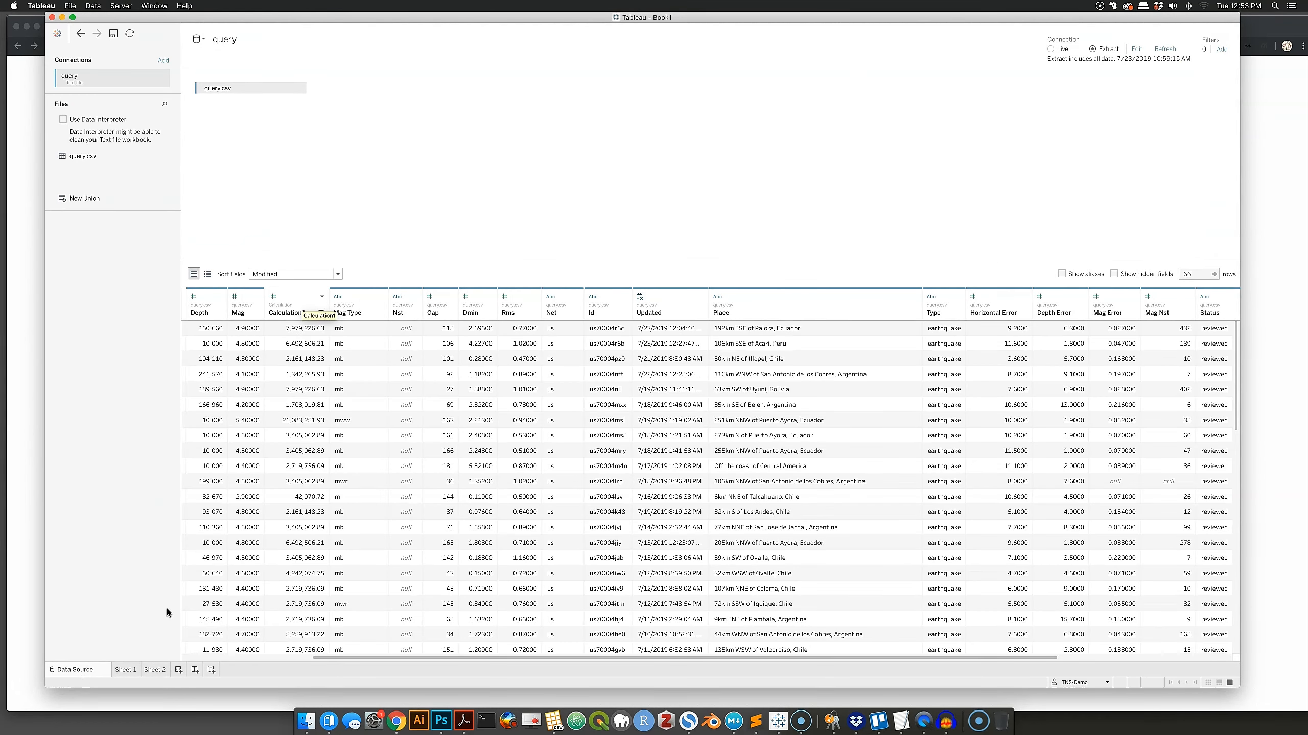
Review the magnitude bin table on Sheet 1 and examine the South American earthquake symbols on the Sheet 2 map more closely
click(127, 670)
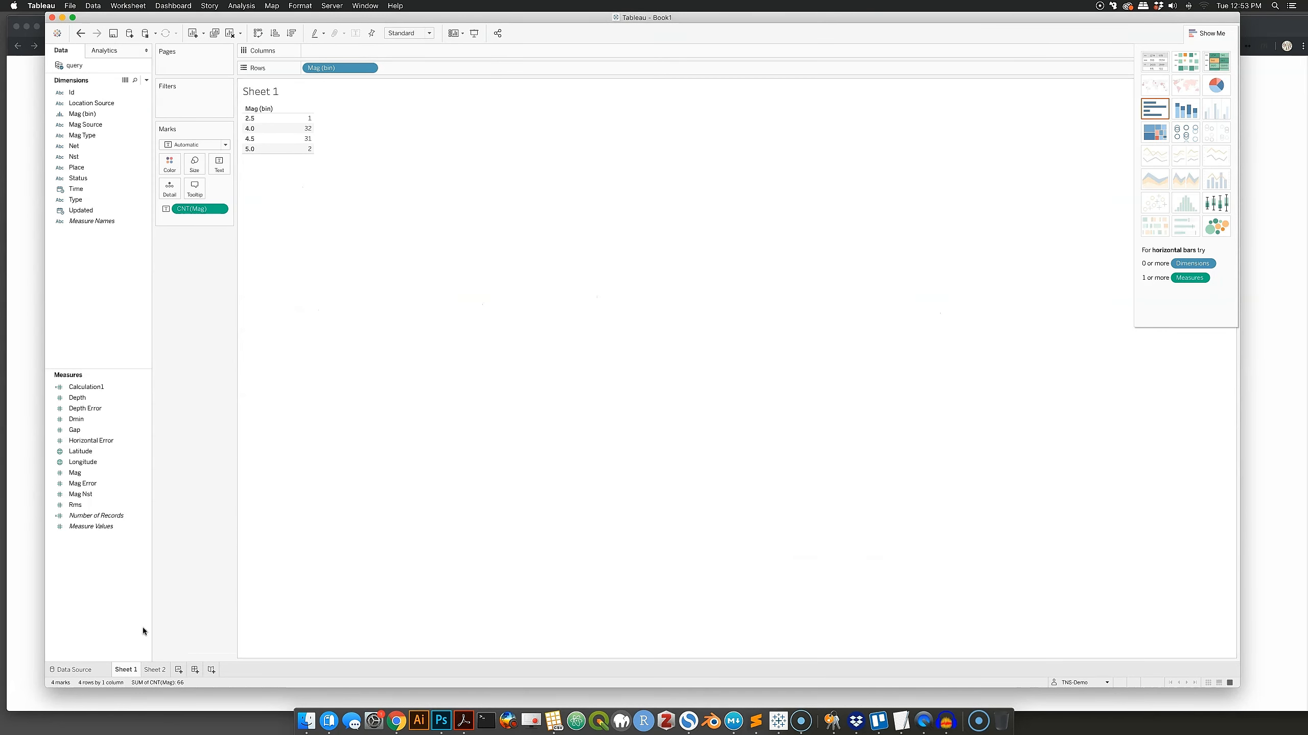
click(155, 671)
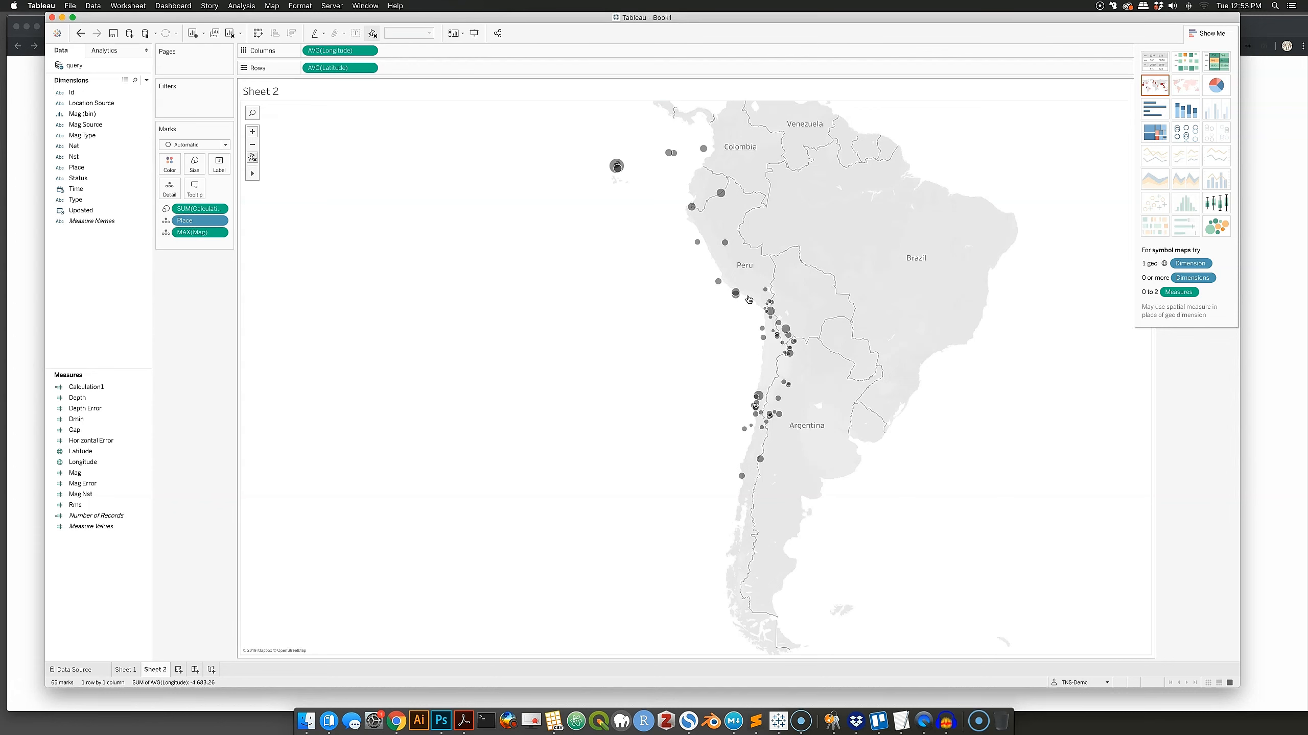
drag(786, 267, 791, 302)
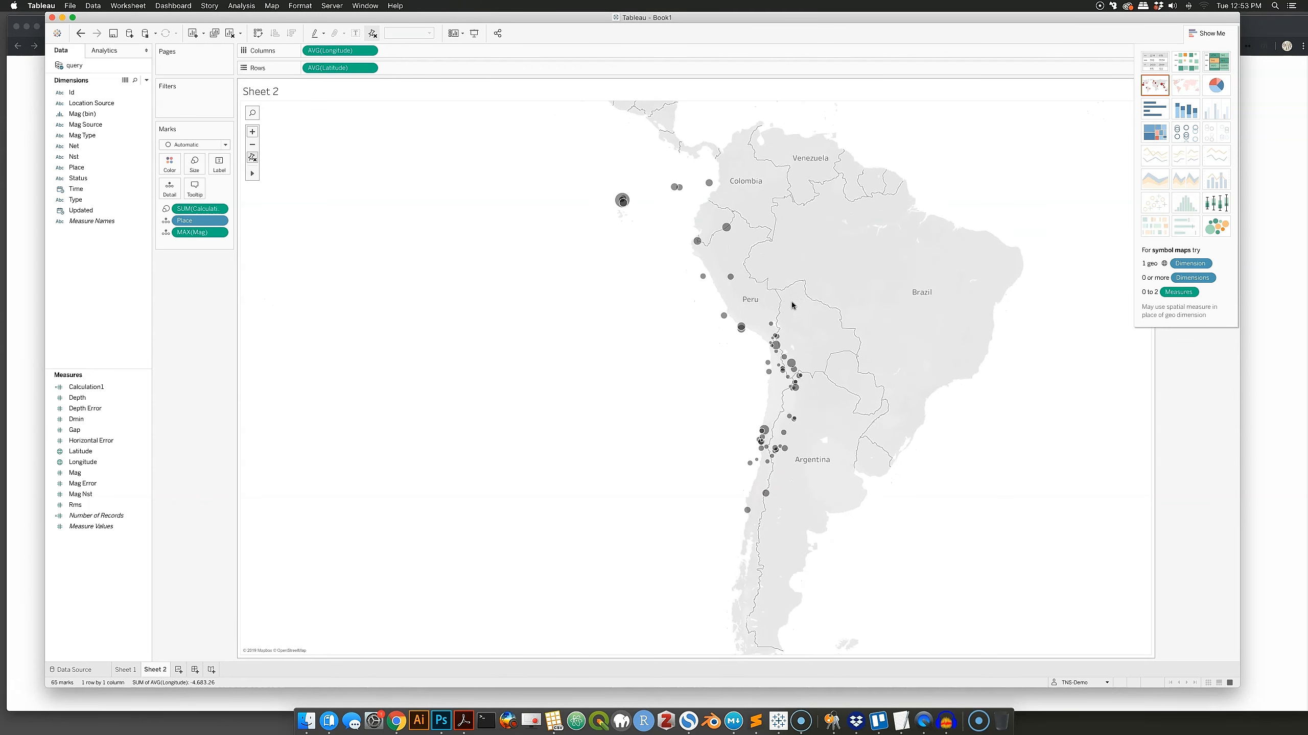
scroll(791, 301, down, 1)
scroll(791, 302, up, 3)
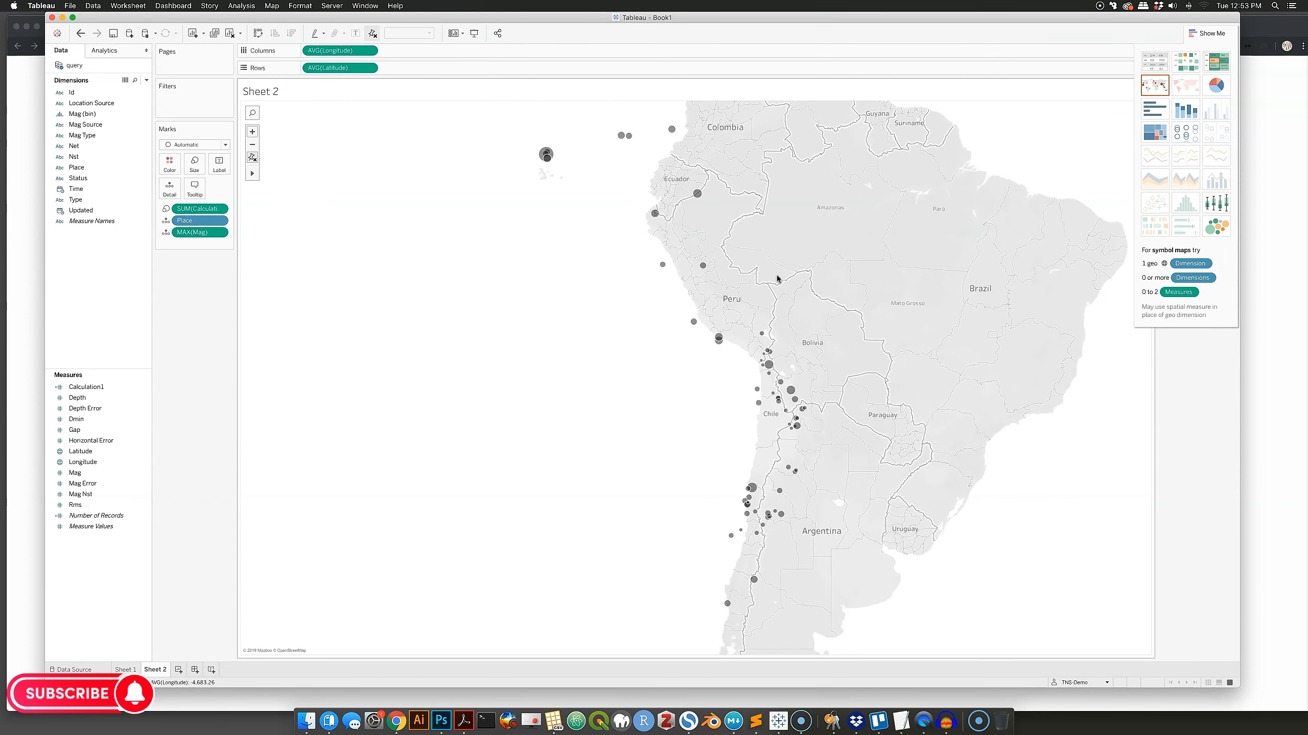
mouse_move(776, 279)
mouse_down()
mouse_move(782, 295)
mouse_move(785, 281)
mouse_up()
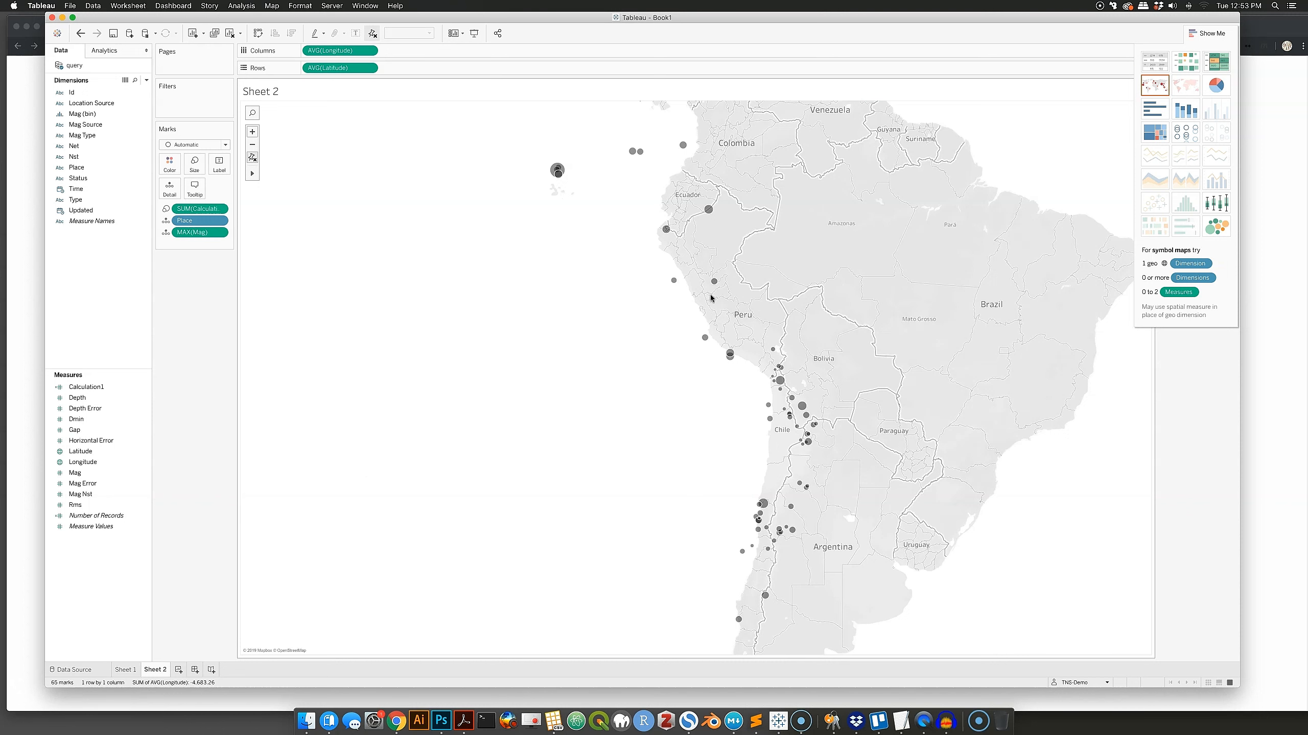
mouse_move(713, 285)
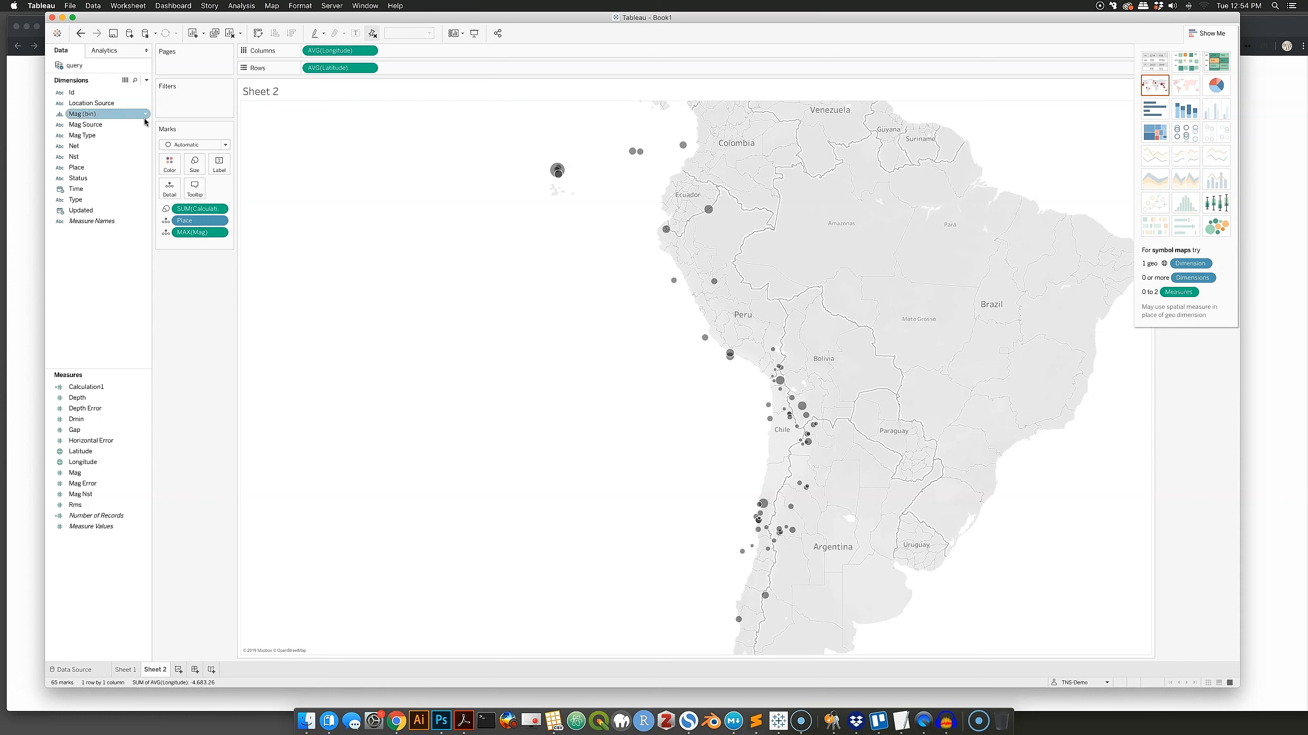
Save the workbook and create a new dashboard
click(70, 6)
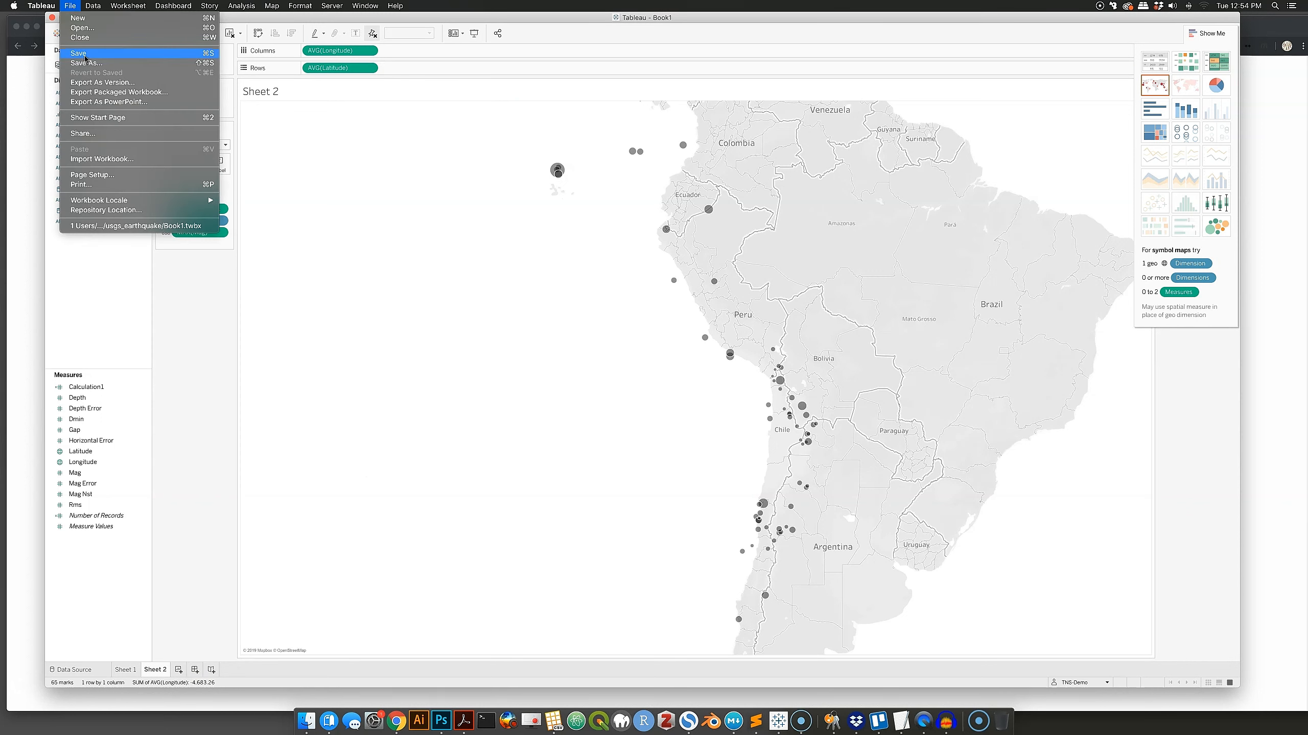
click(78, 53)
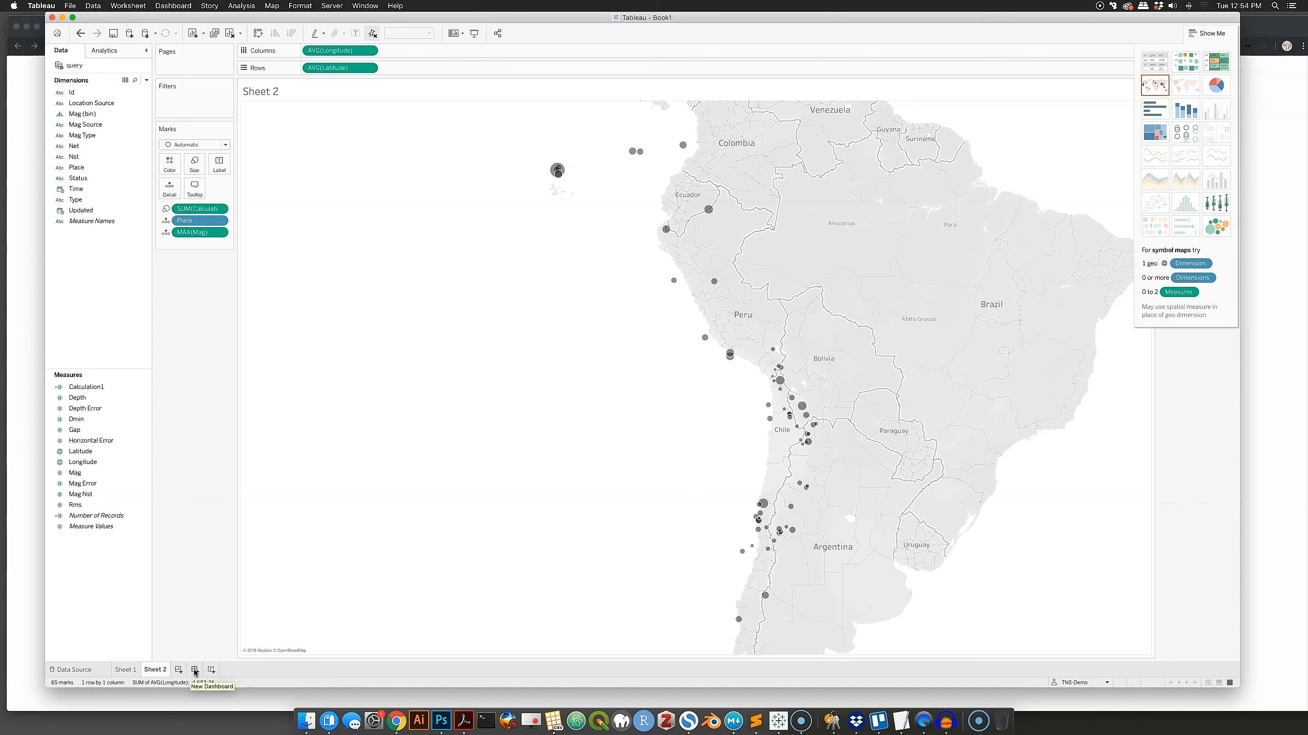
click(195, 670)
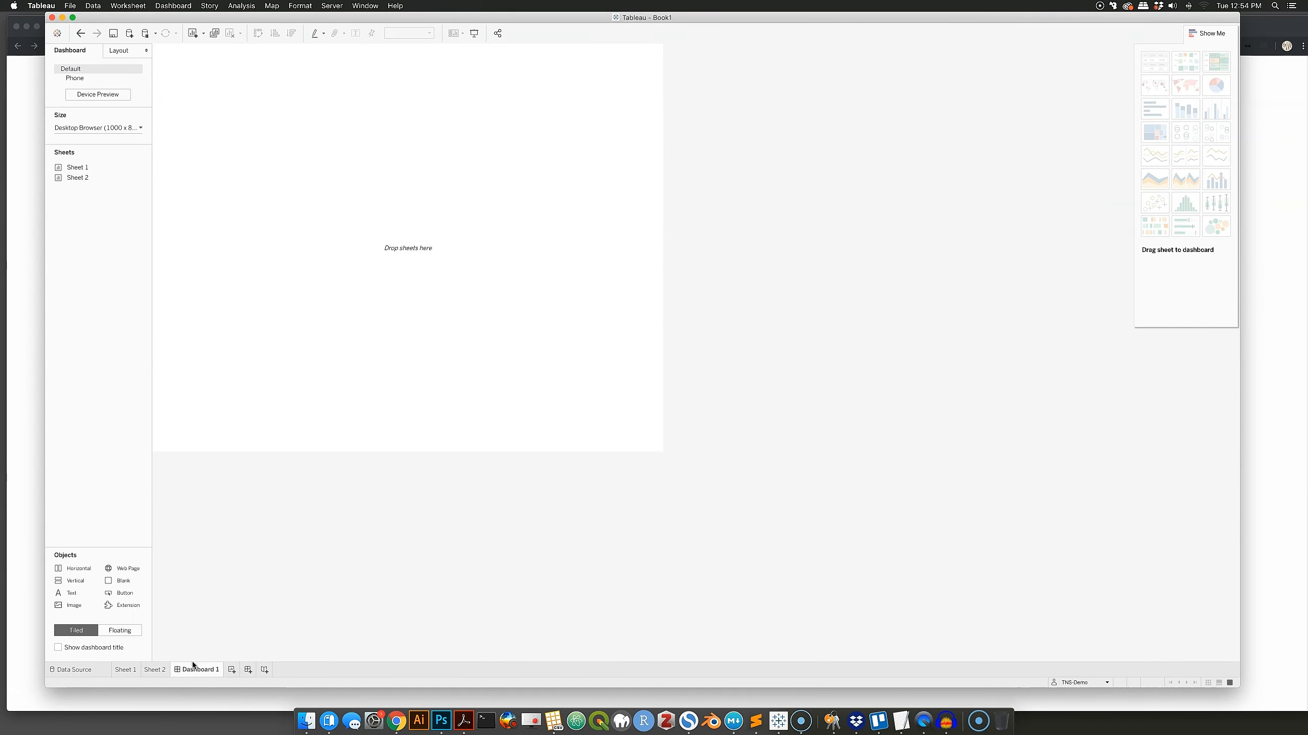
drag(283, 17, 311, 27)
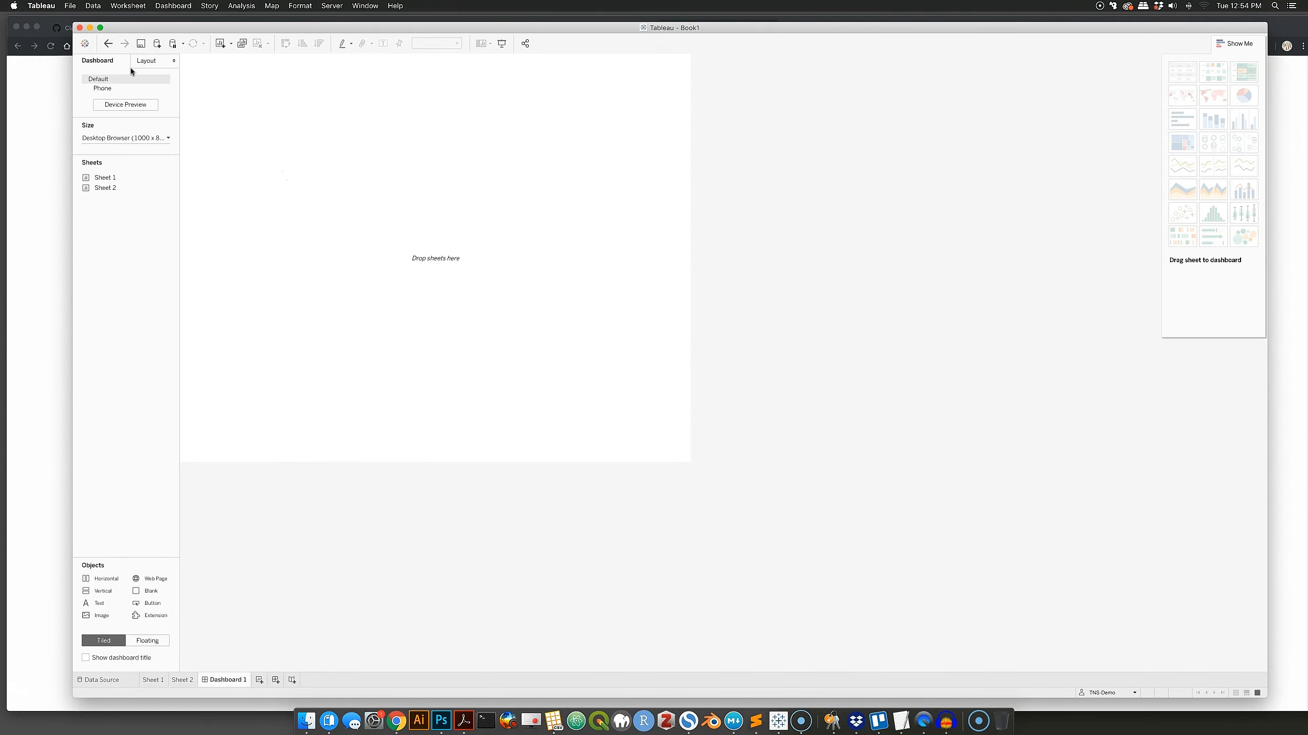
Set the dashboard's fixed size to Full Screen (1024 x 768)
click(147, 60)
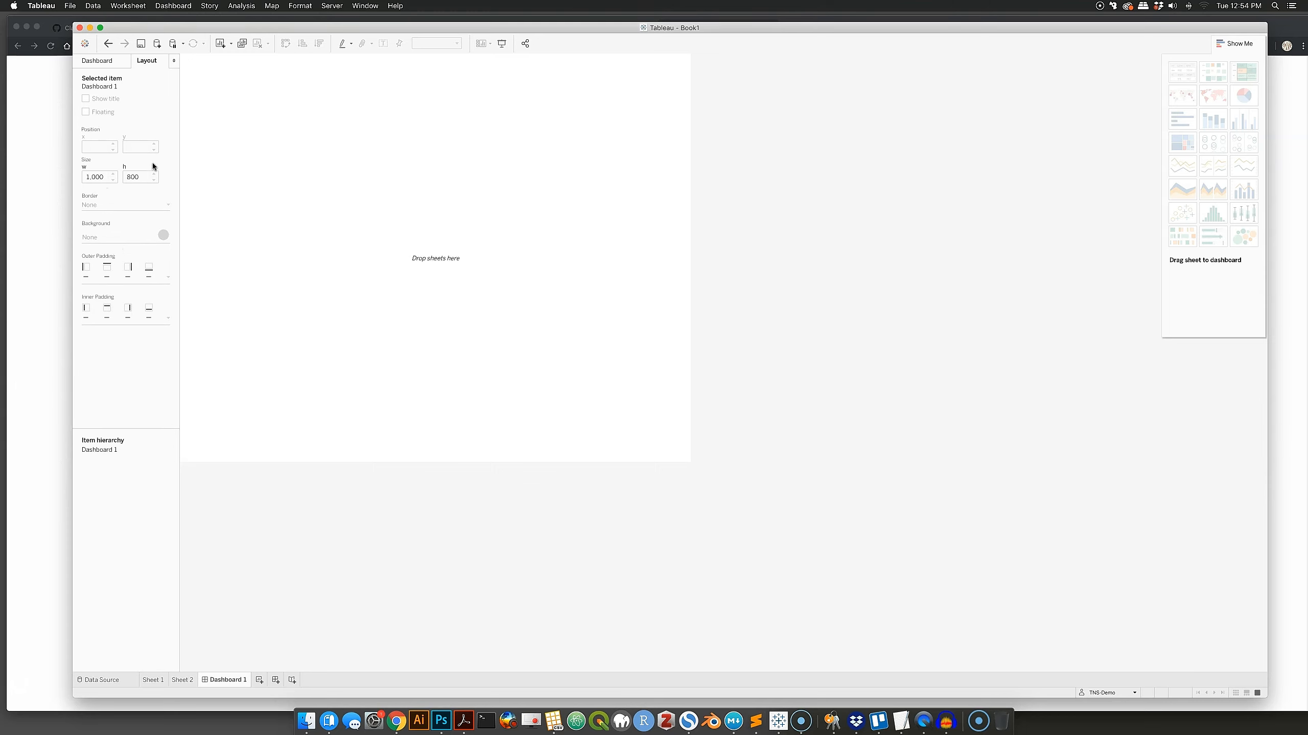
click(110, 61)
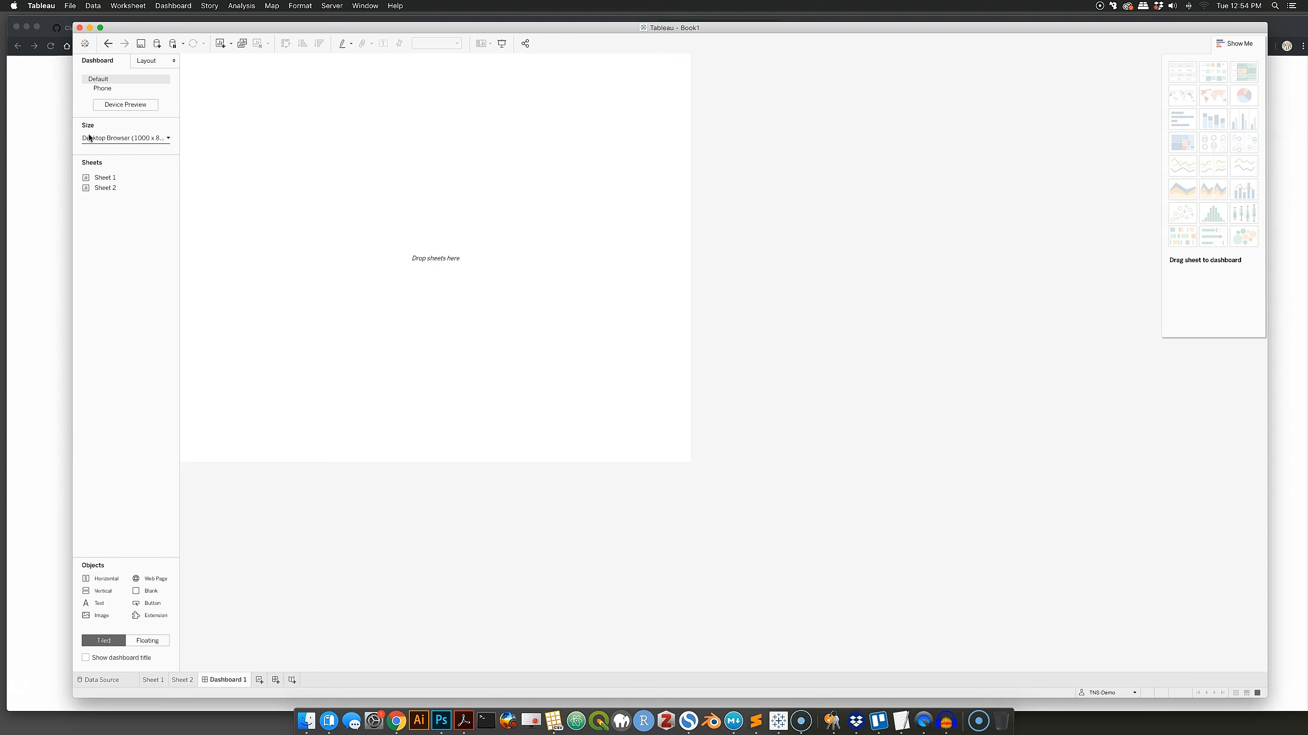
click(168, 138)
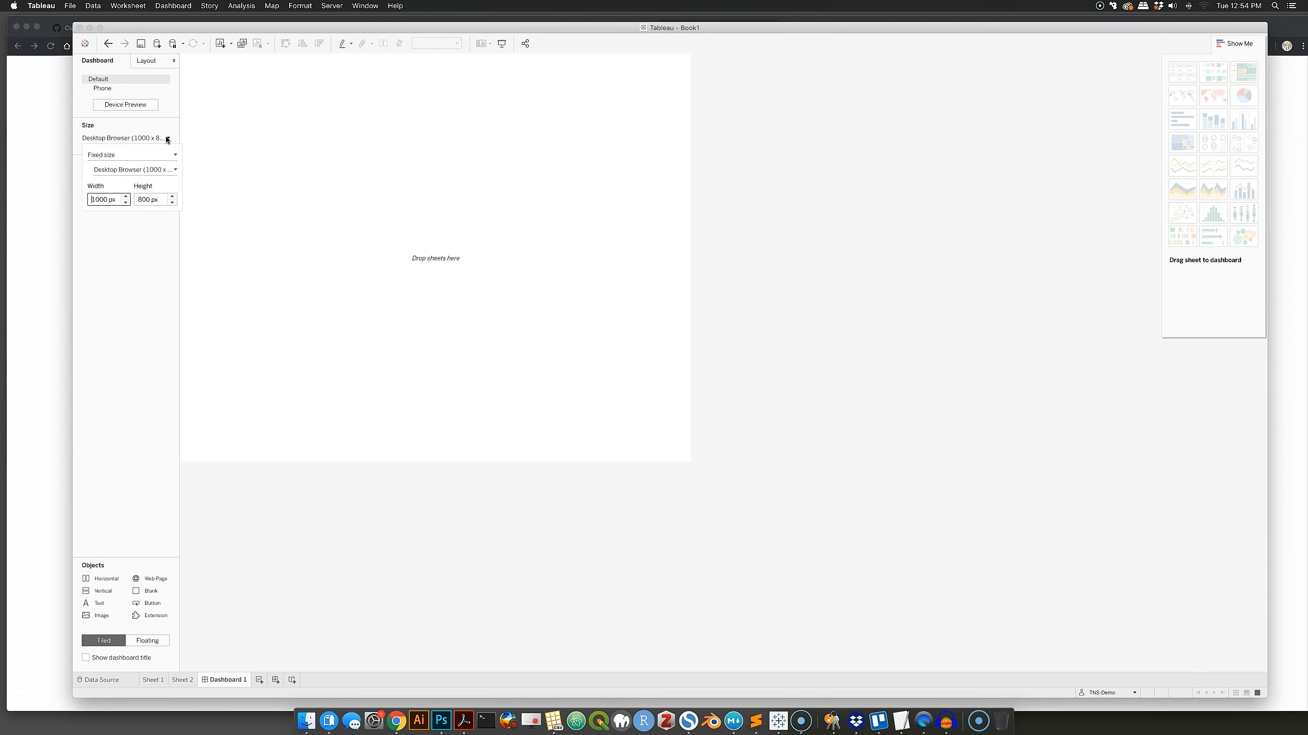
click(173, 169)
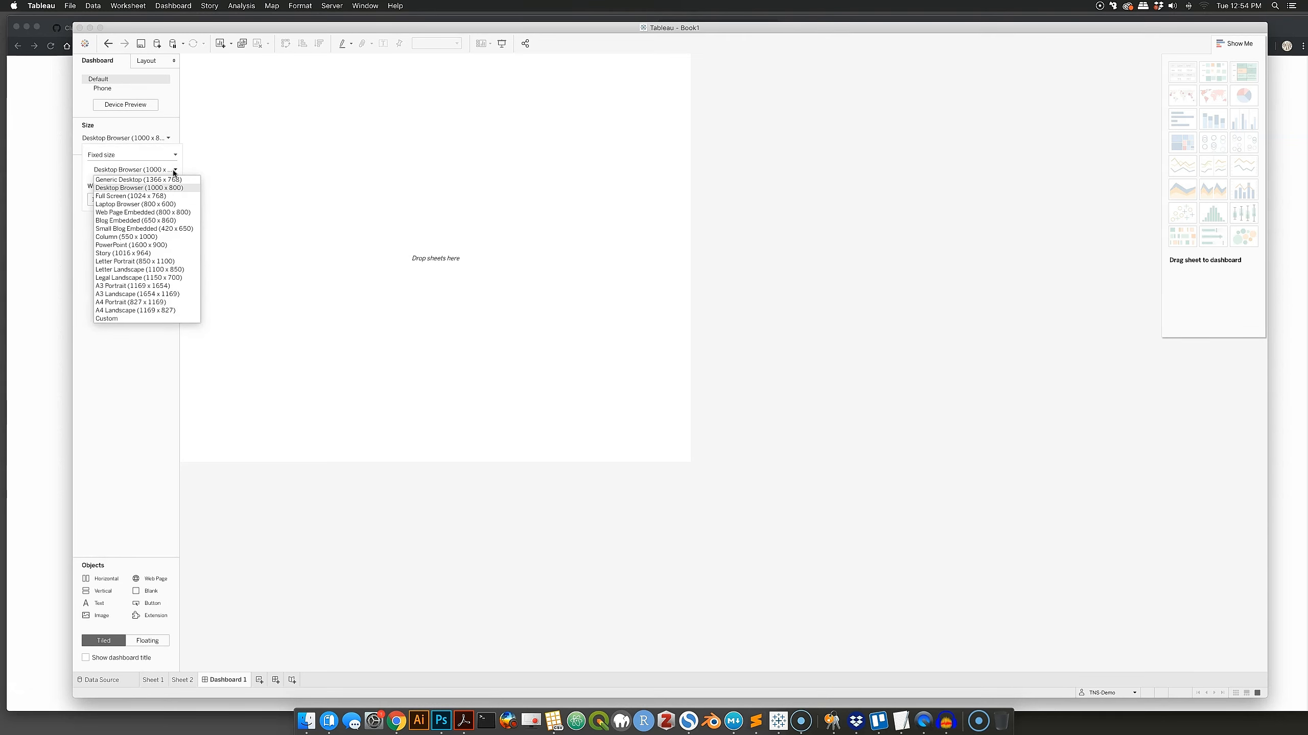
click(134, 199)
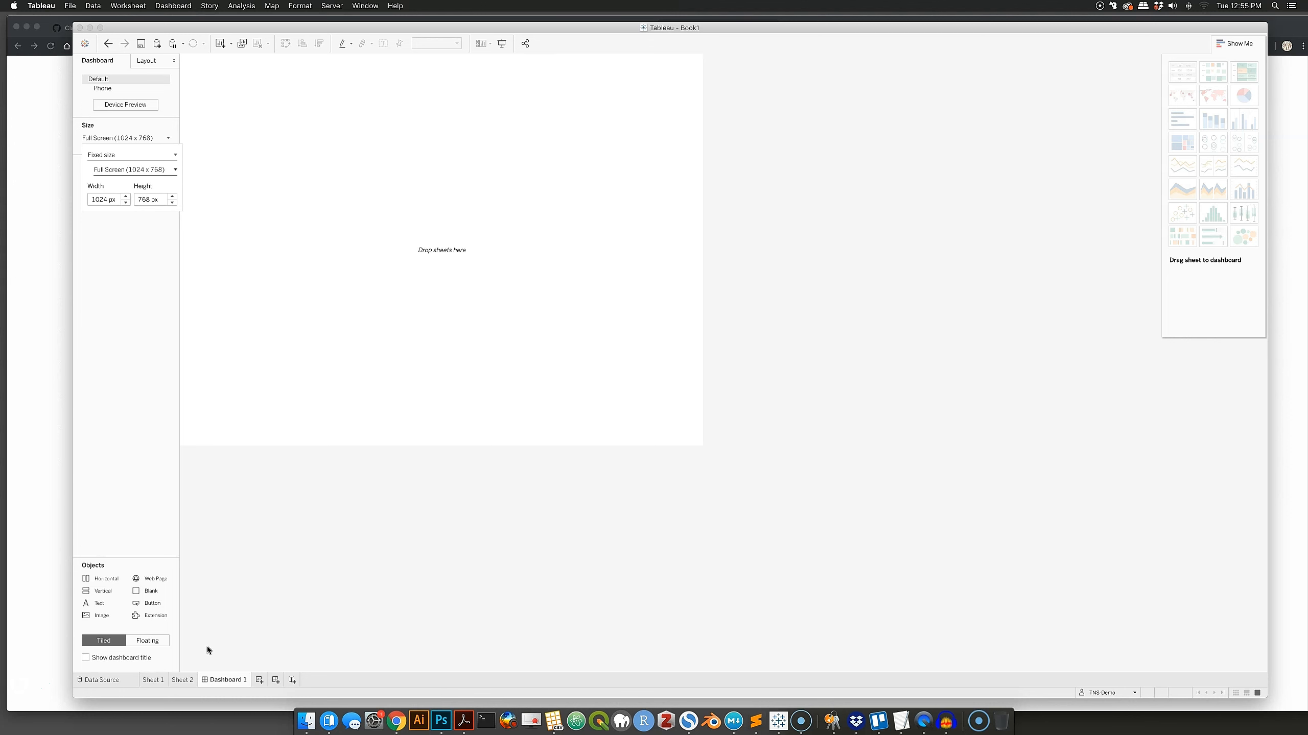
Check the map on Sheet 2 and place that sheet on the empty dashboard
click(182, 680)
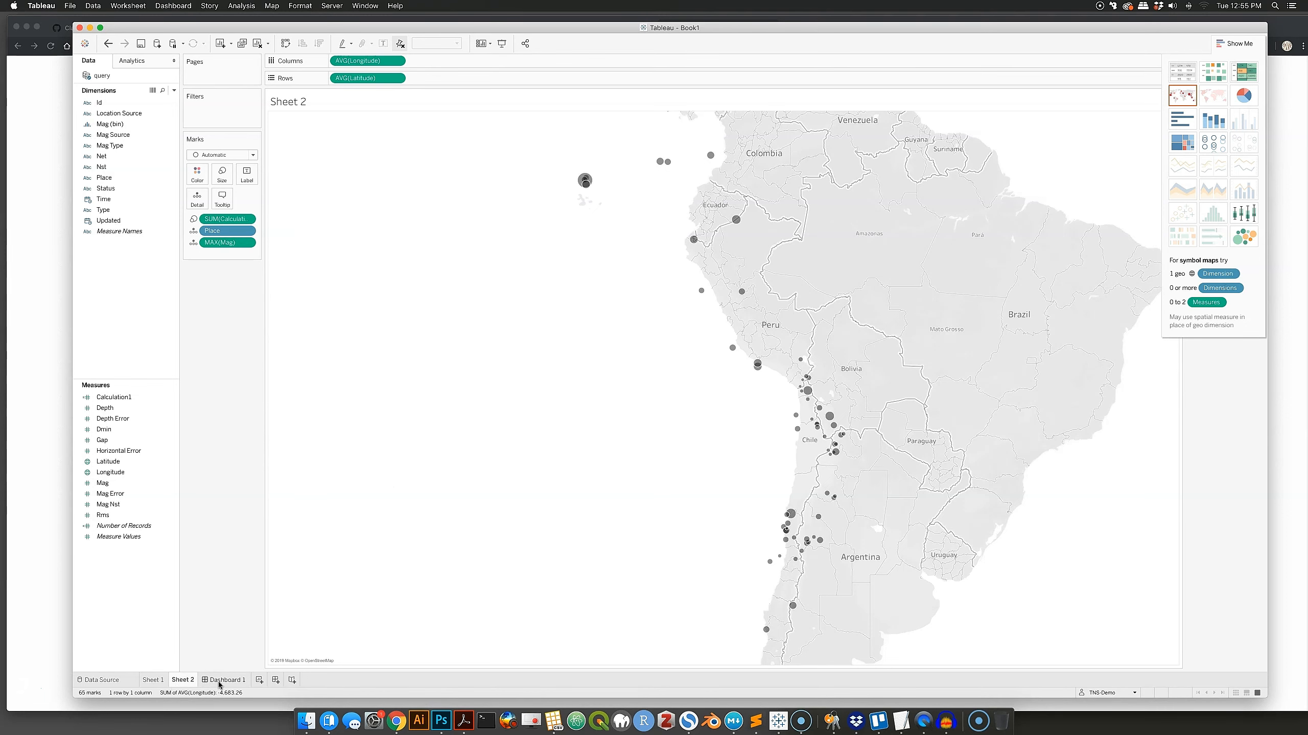
click(221, 680)
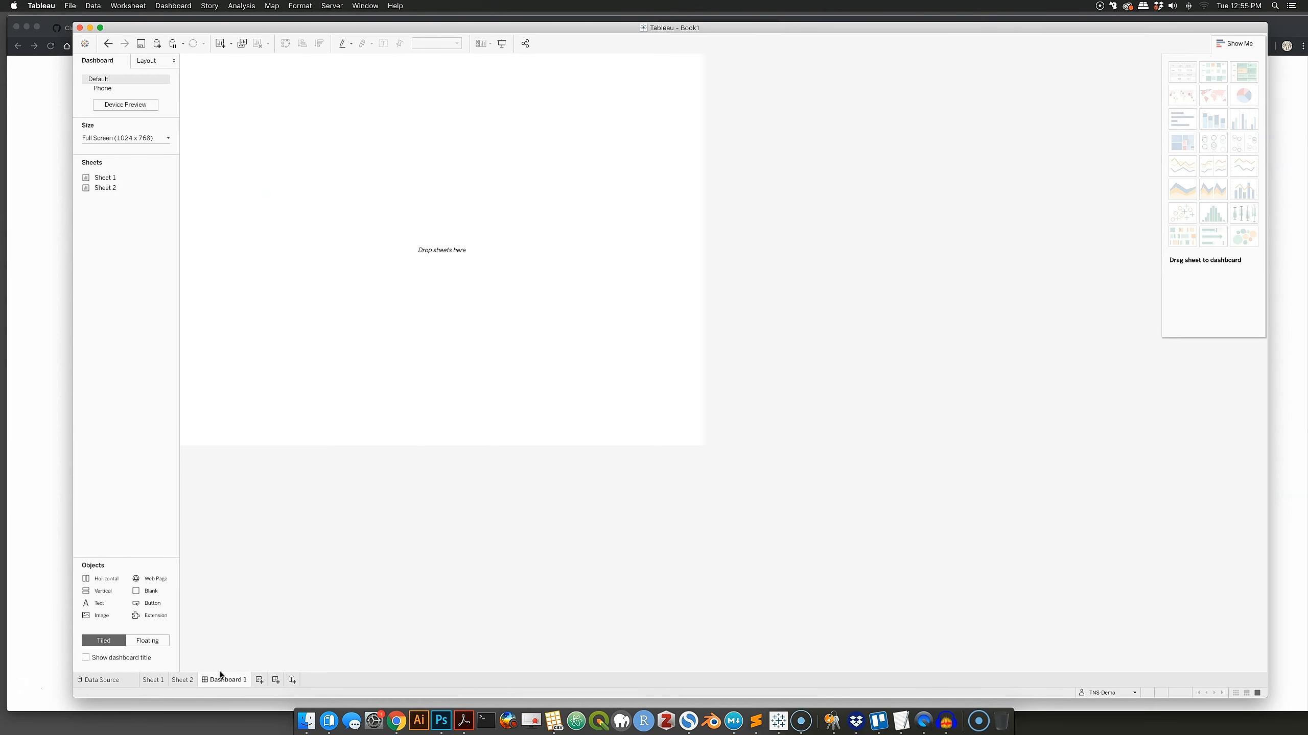
click(183, 679)
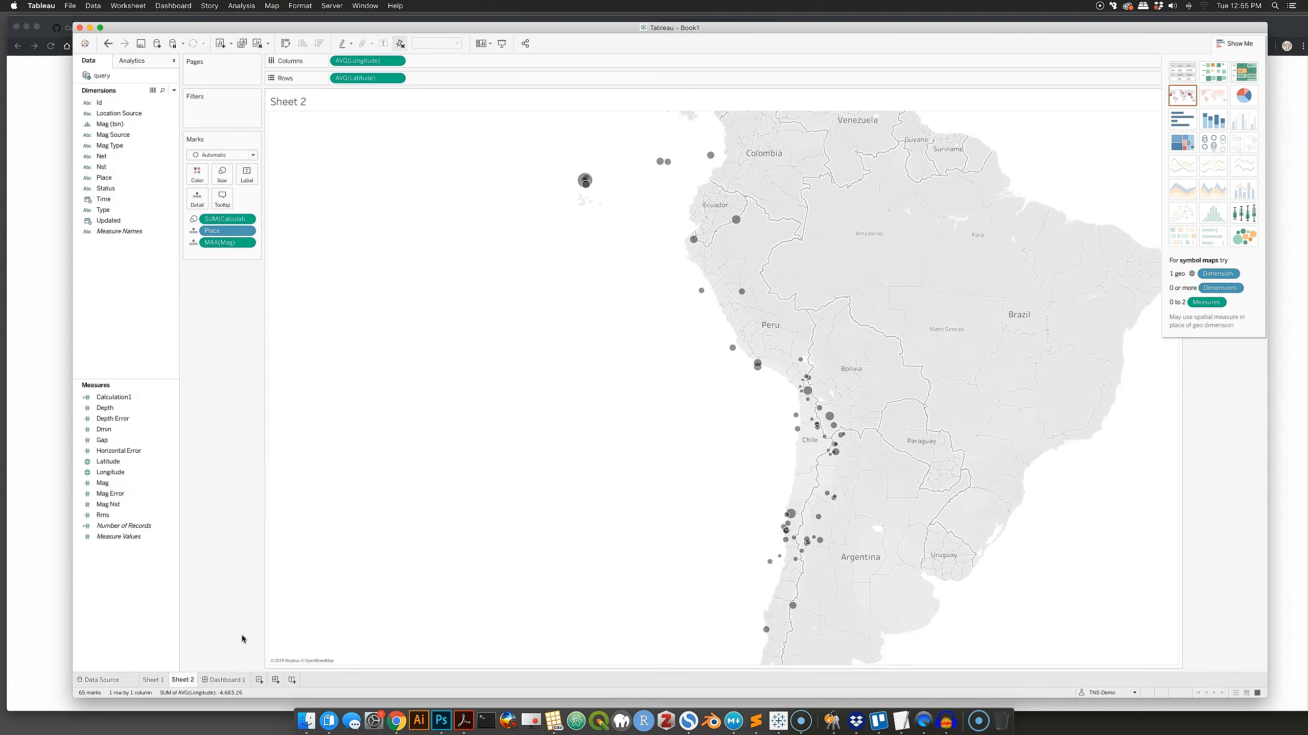
click(221, 680)
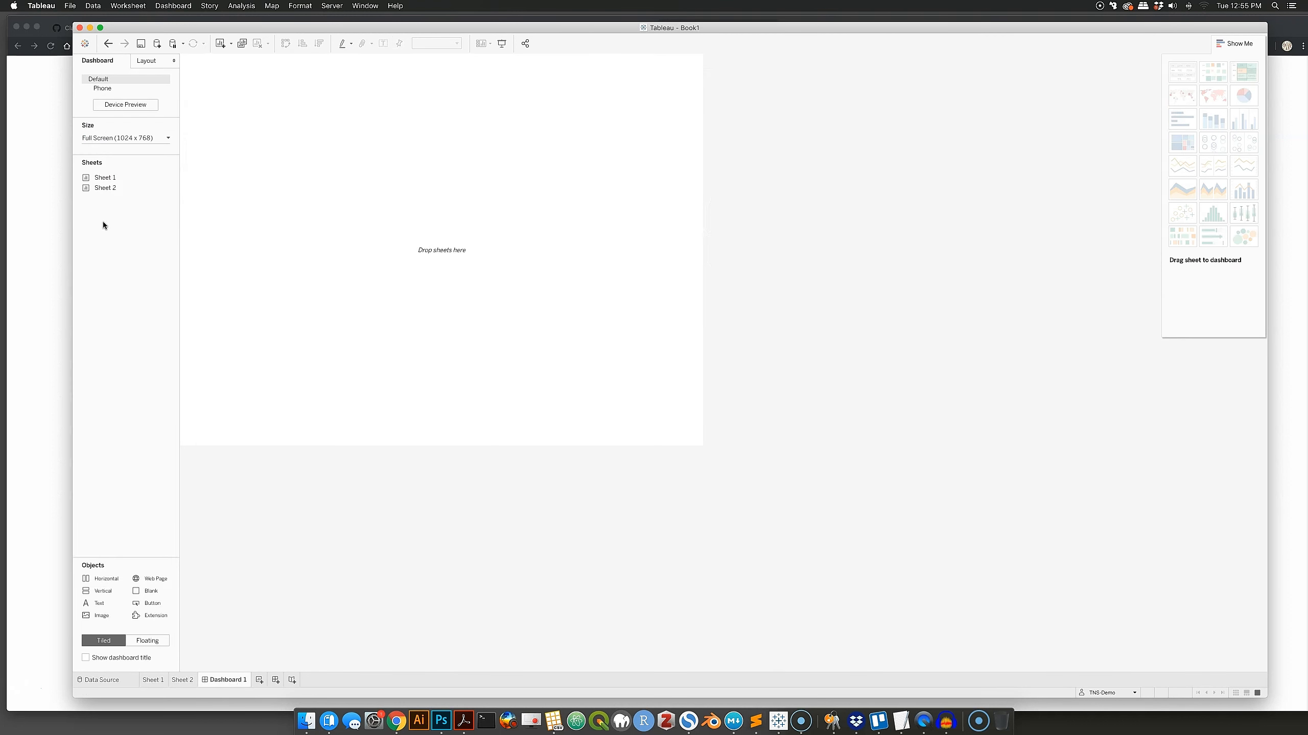
mouse_move(104, 177)
drag(101, 188, 295, 188)
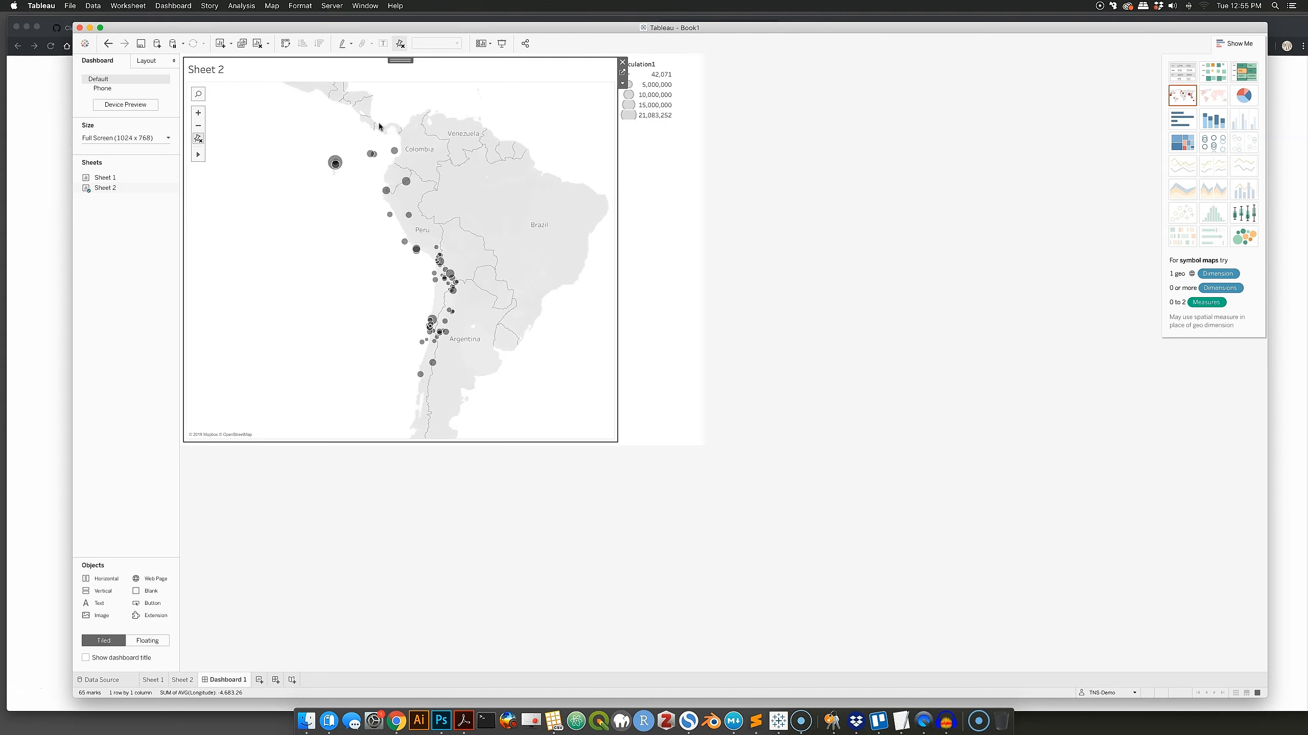
Remove the layout container holding the Calculation1 size legend from the dashboard
click(656, 153)
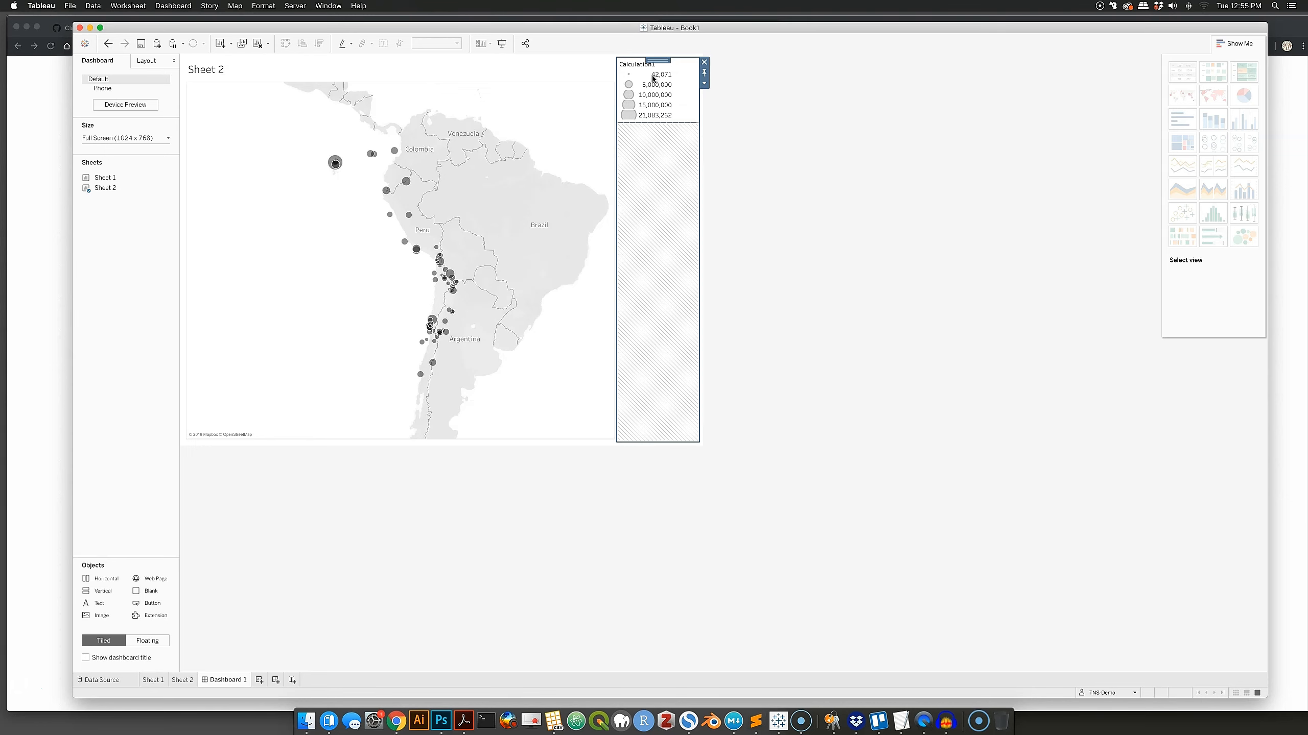
click(704, 62)
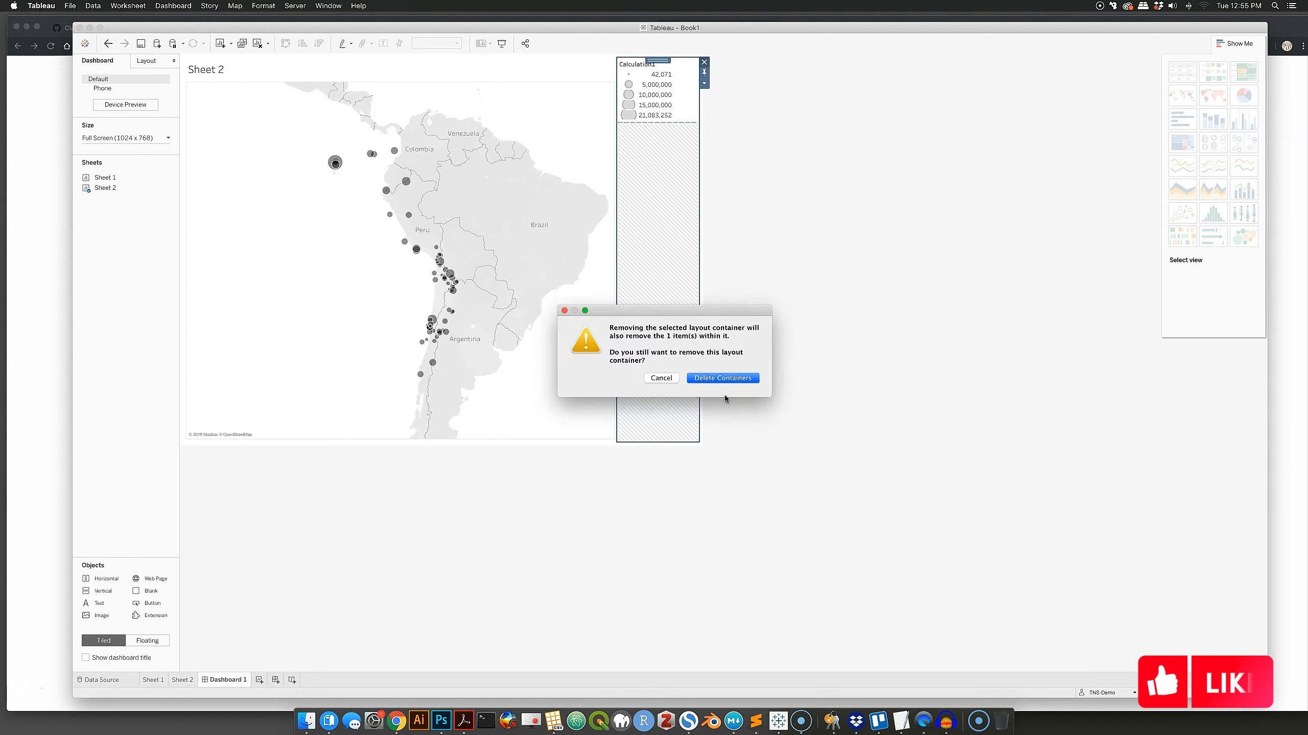
click(722, 380)
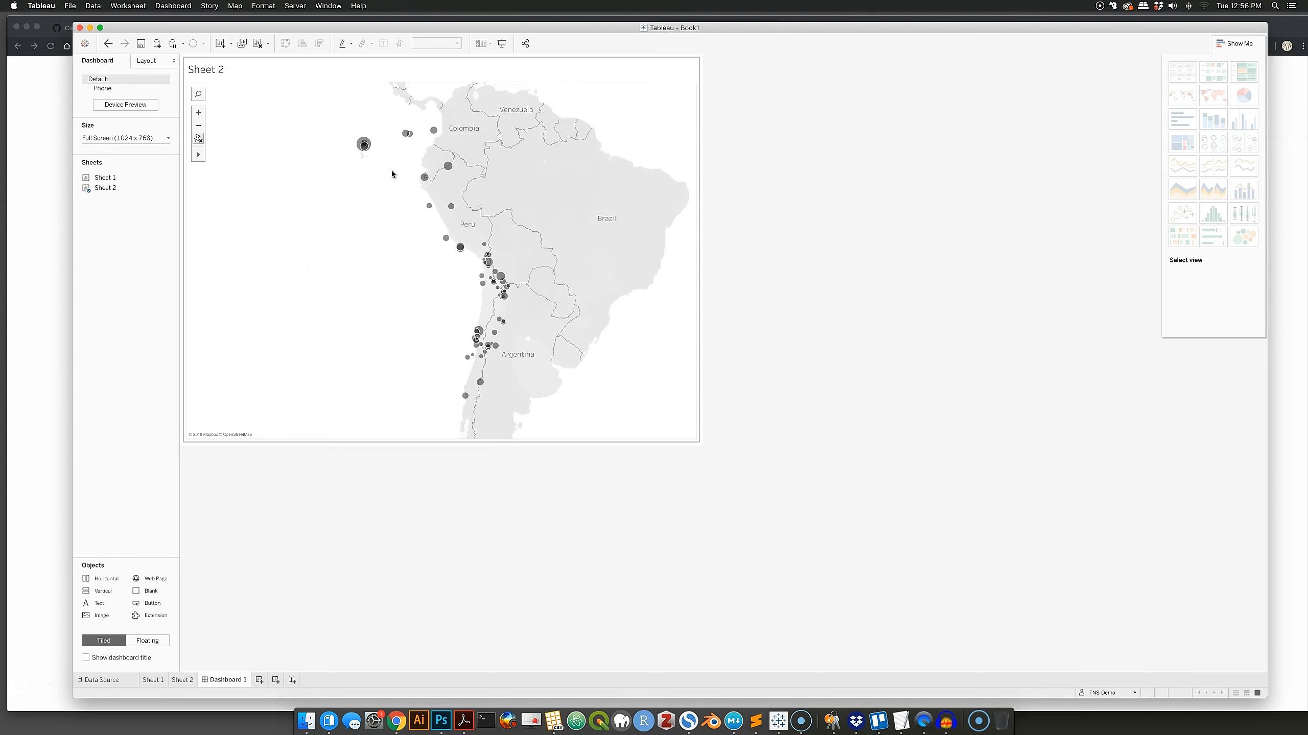
mouse_move(425, 179)
mouse_move(493, 334)
Replace the map's sheet-name title on the dashboard with "Earthquake Locations & Magnitudes - Date - Location Description"
click(209, 72)
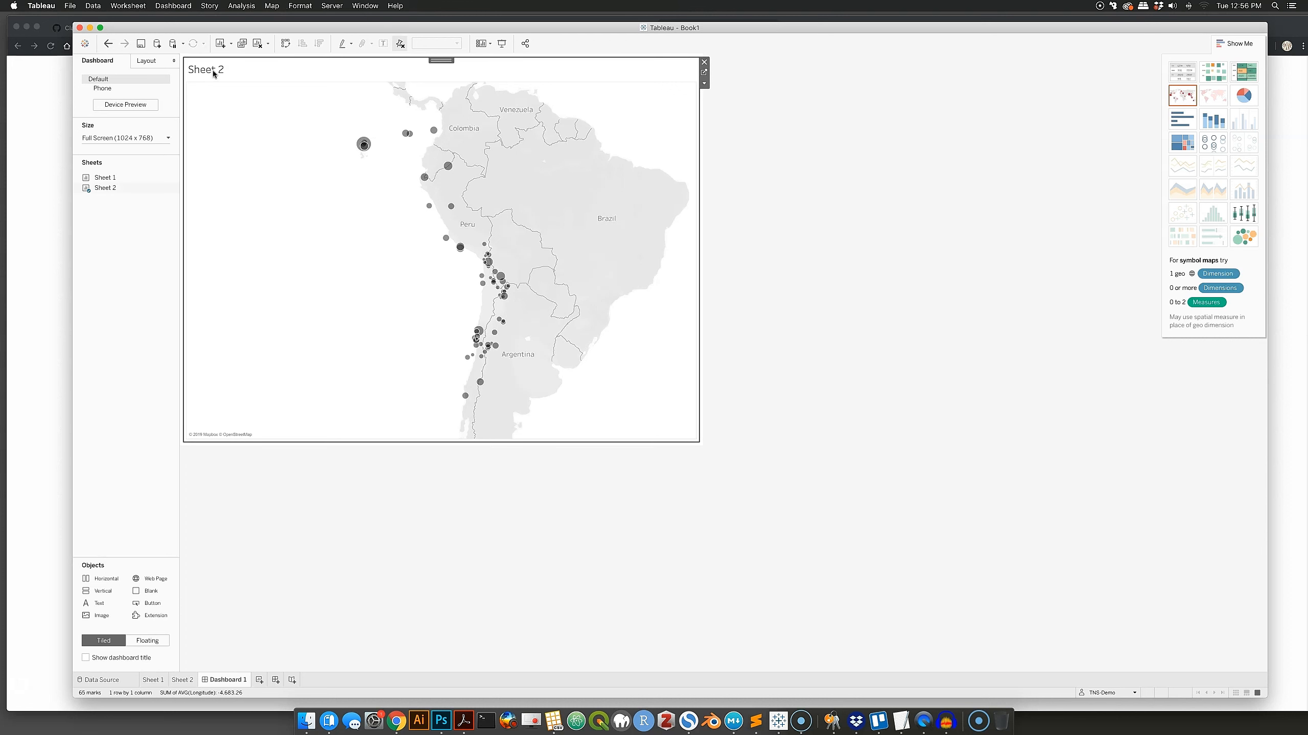
right_click(212, 71)
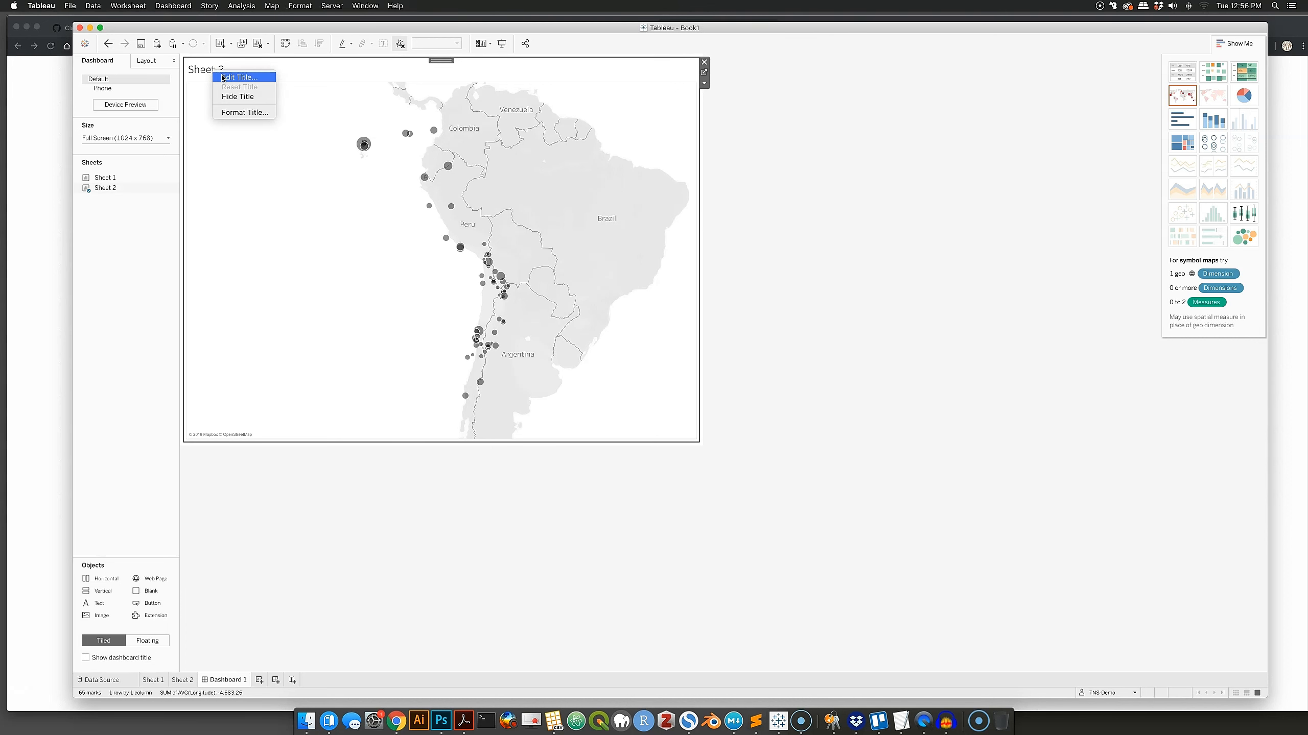
click(224, 77)
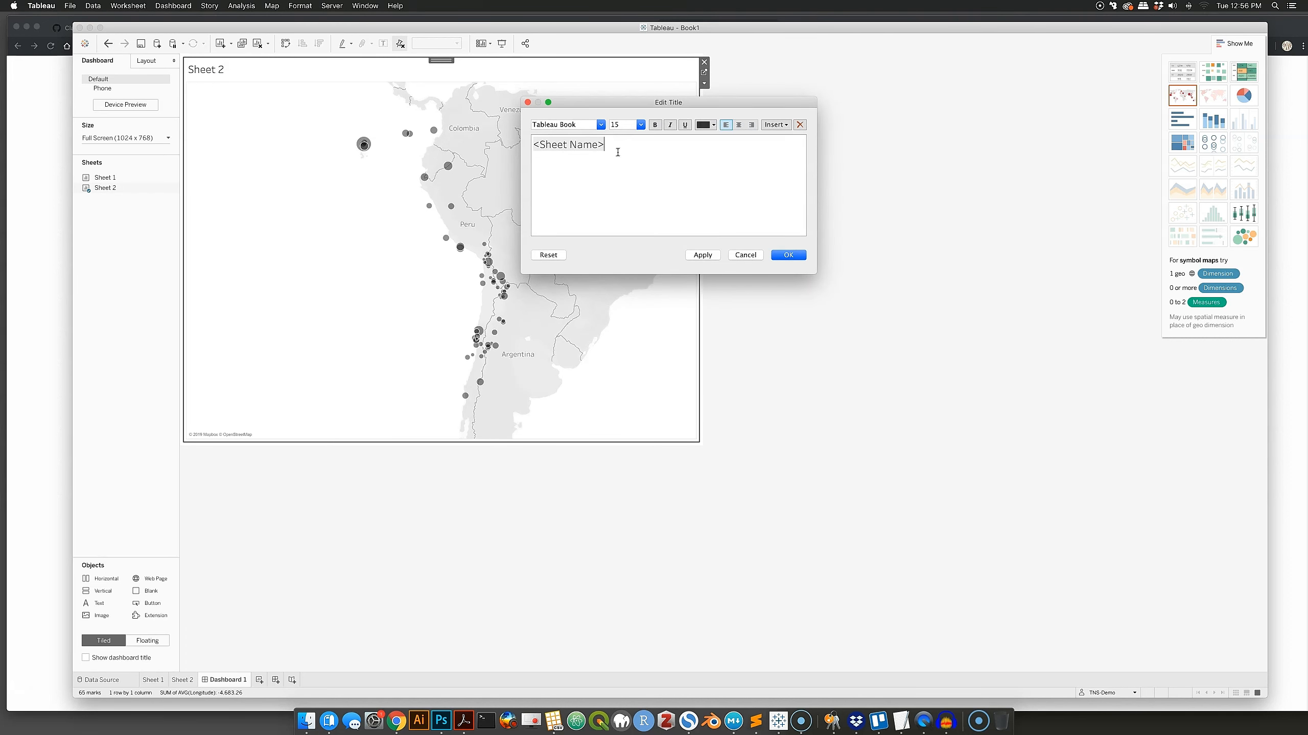
drag(618, 146, 521, 138)
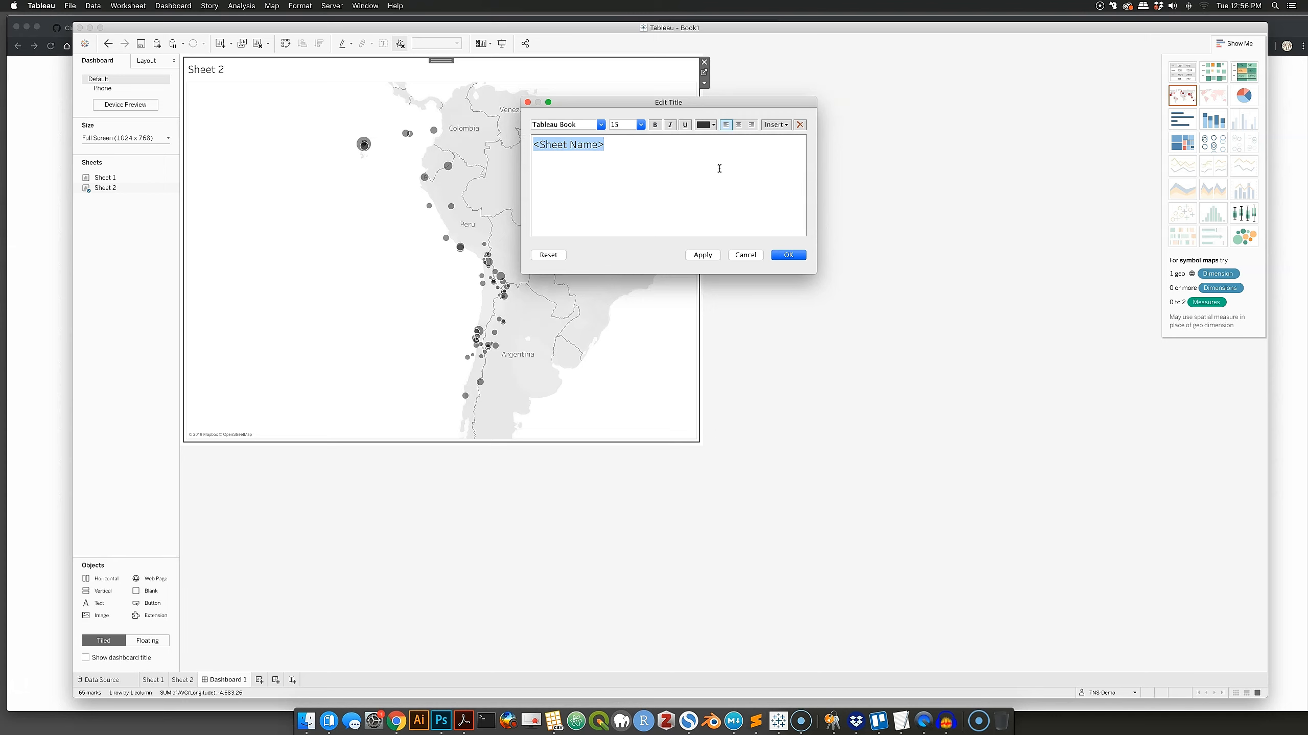
key(BackSpace)
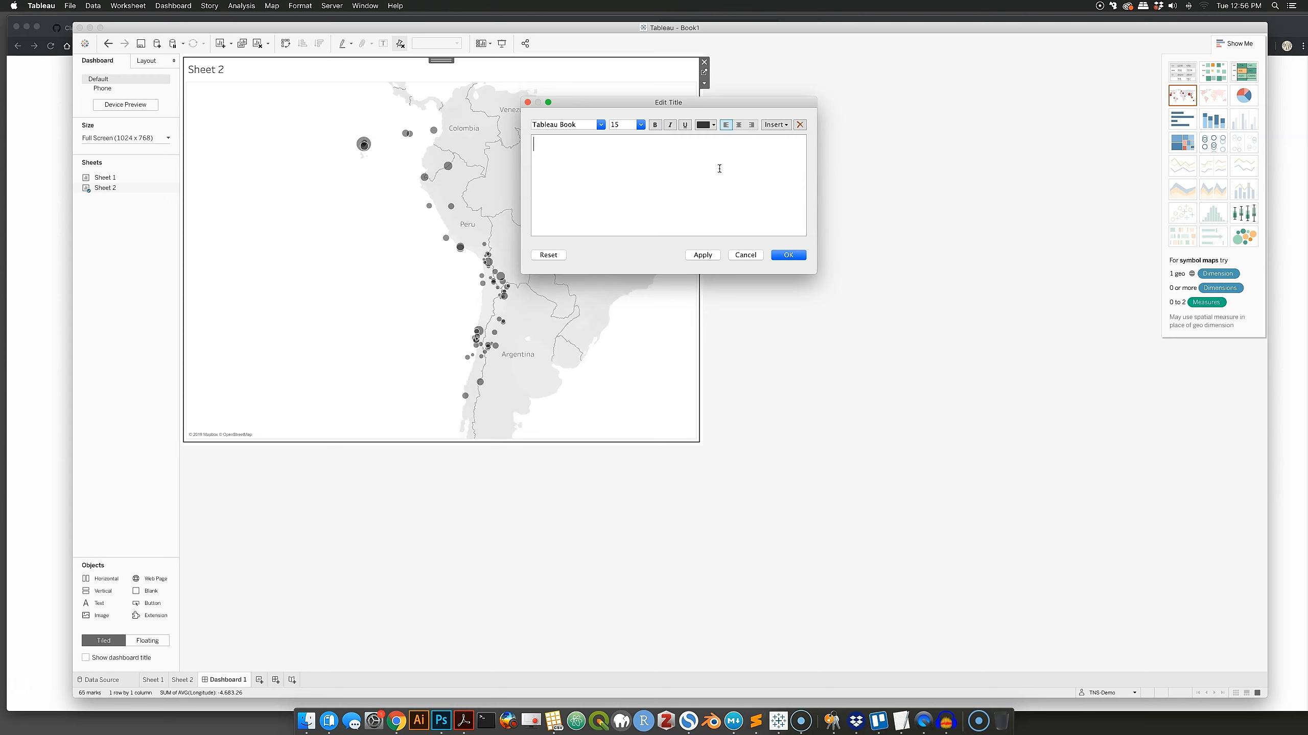
text(Earthquake Locations and)
key(BackSpace)
key(BackSpace)
key(BackSpace)
key(BackSpace)
text(& Magnitudes)
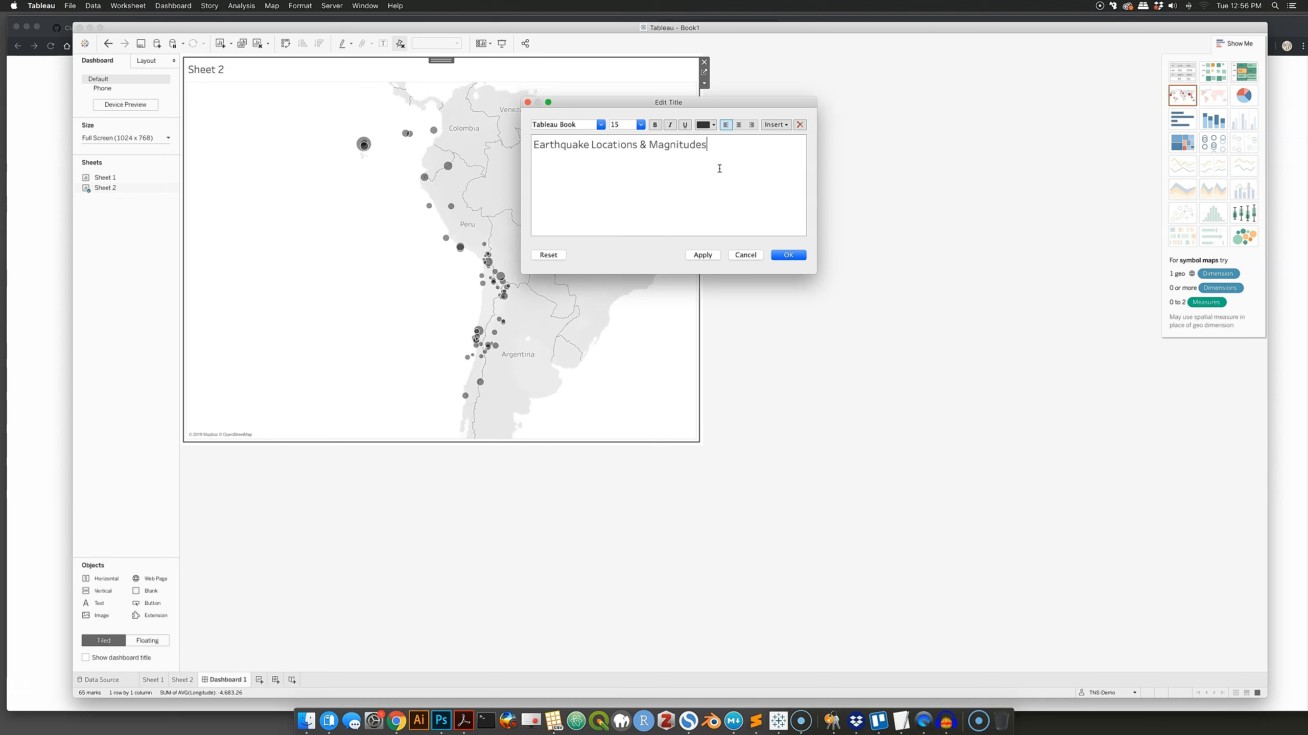
text( - Date - Location D)
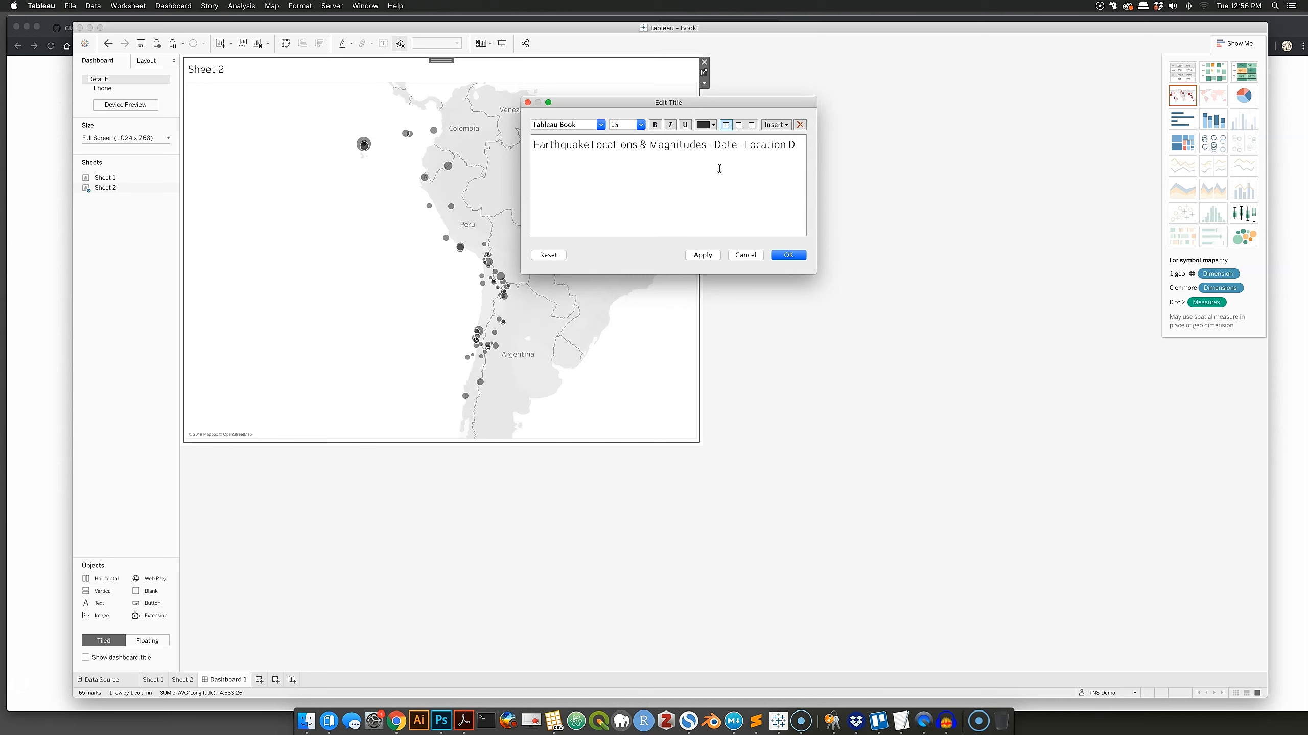
text(escription)
click(803, 255)
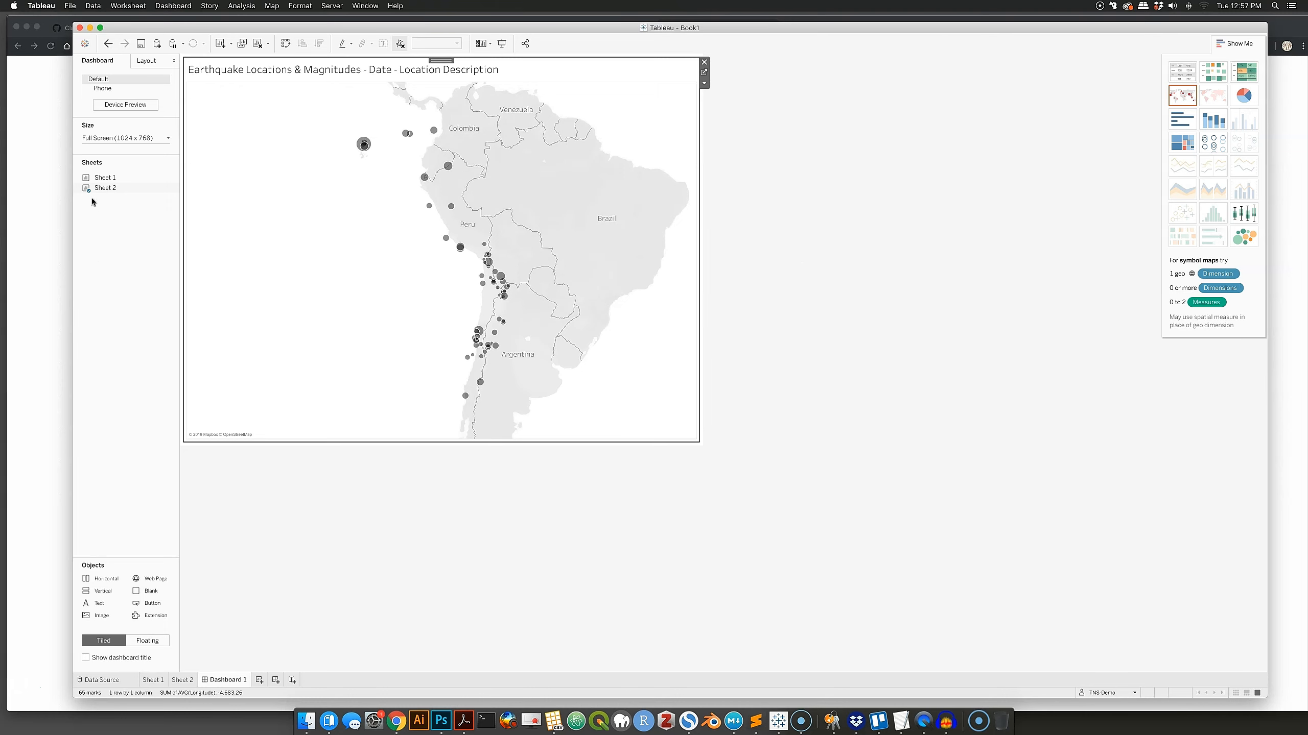
Add the Sheet 1 magnitude bin table to the dashboard and make it a floating object
double_click(97, 179)
drag(97, 179, 235, 271)
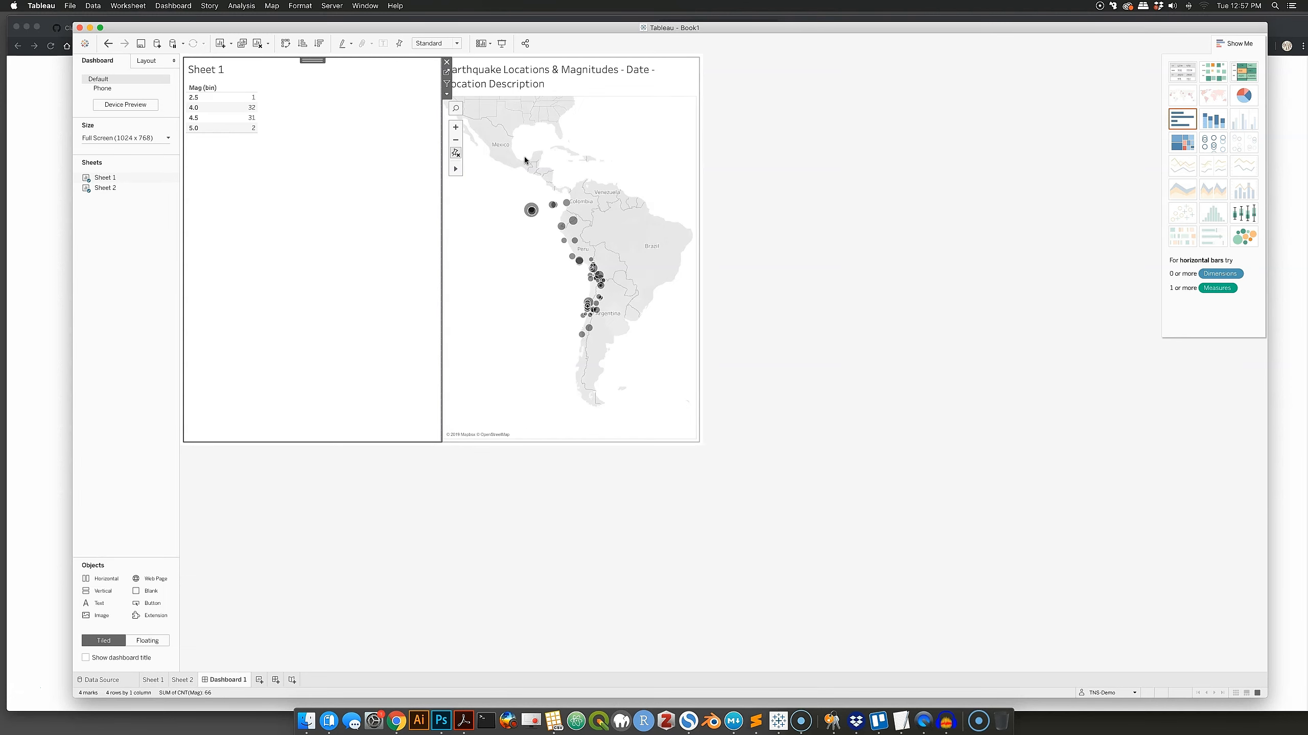
right_click(320, 163)
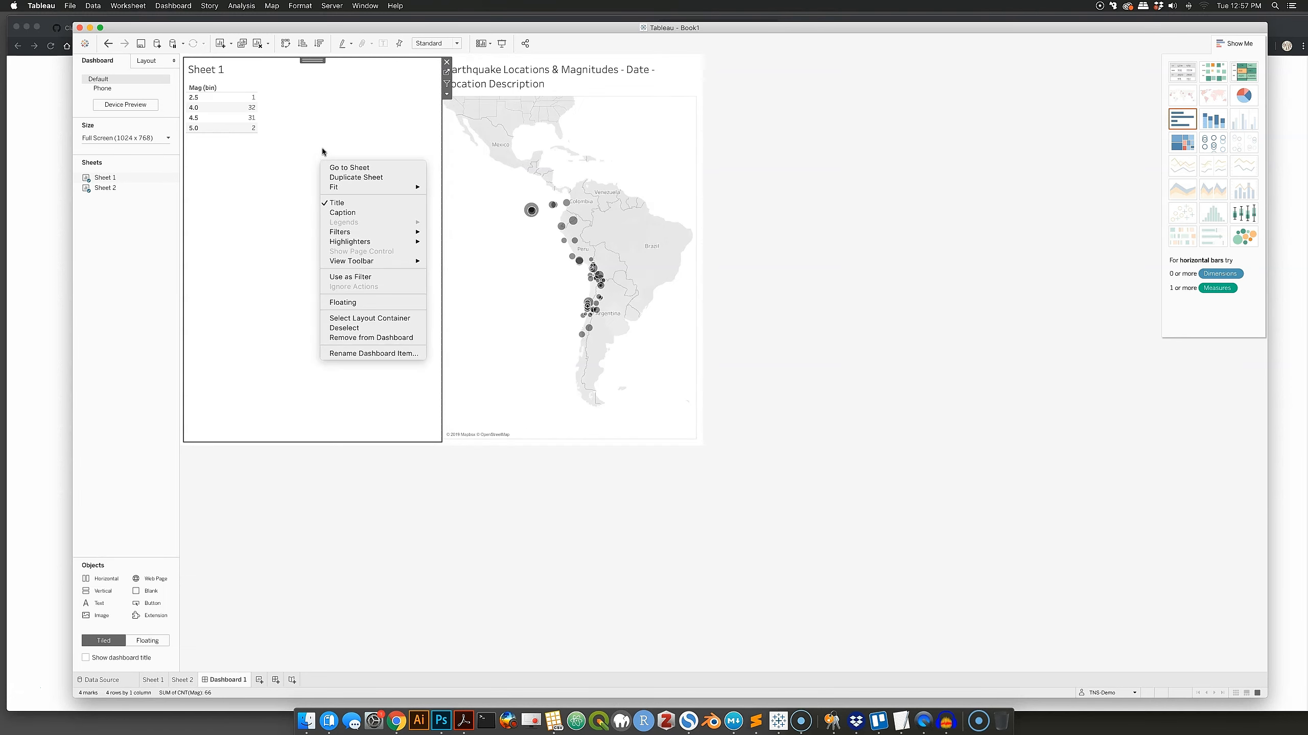
right_click(306, 152)
mouse_move(324, 231)
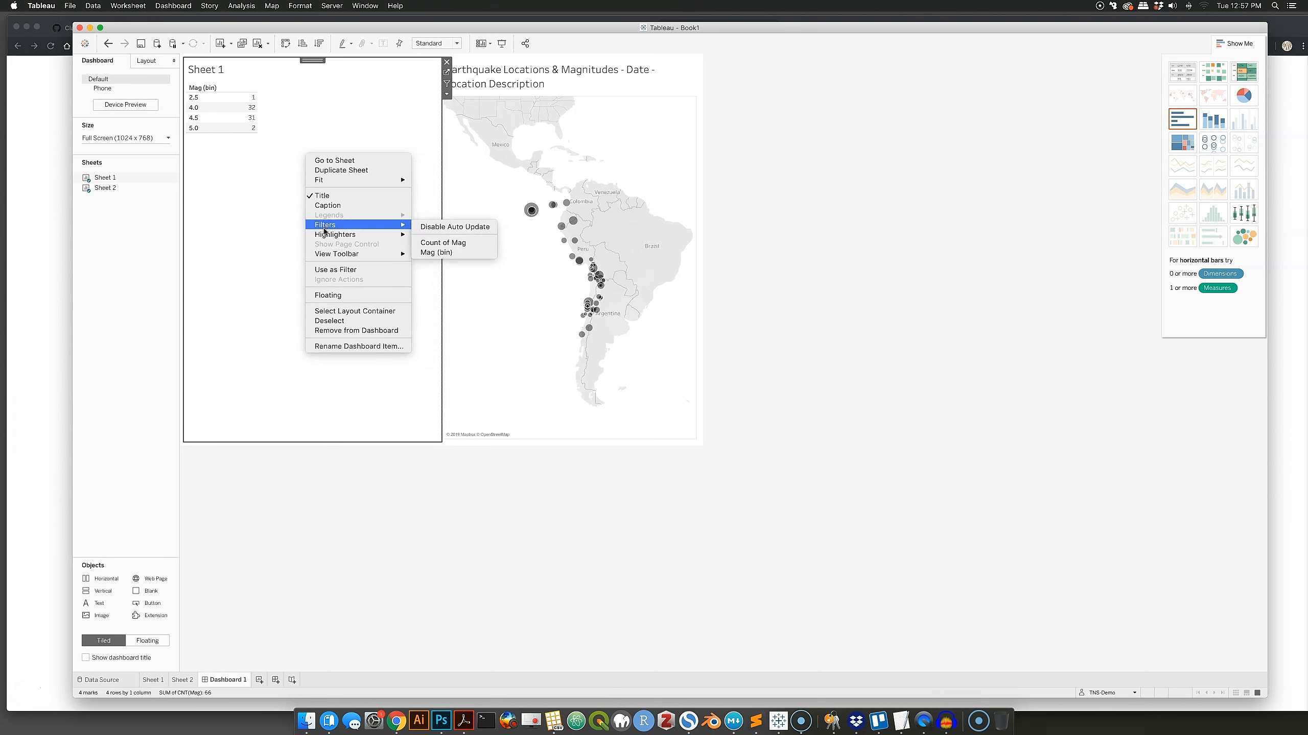
click(329, 296)
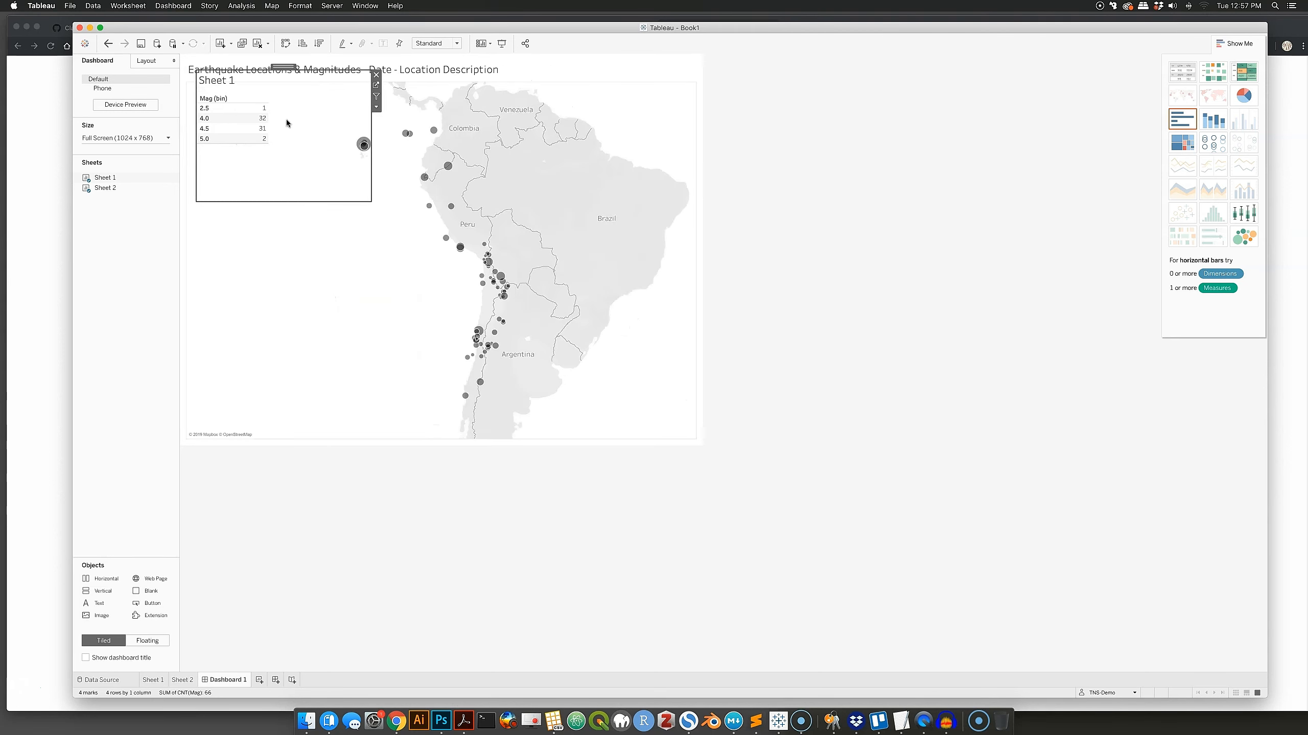
Move the floating magnitude table to the empty ocean area west of Peru and bring it to the front
drag(283, 67, 306, 241)
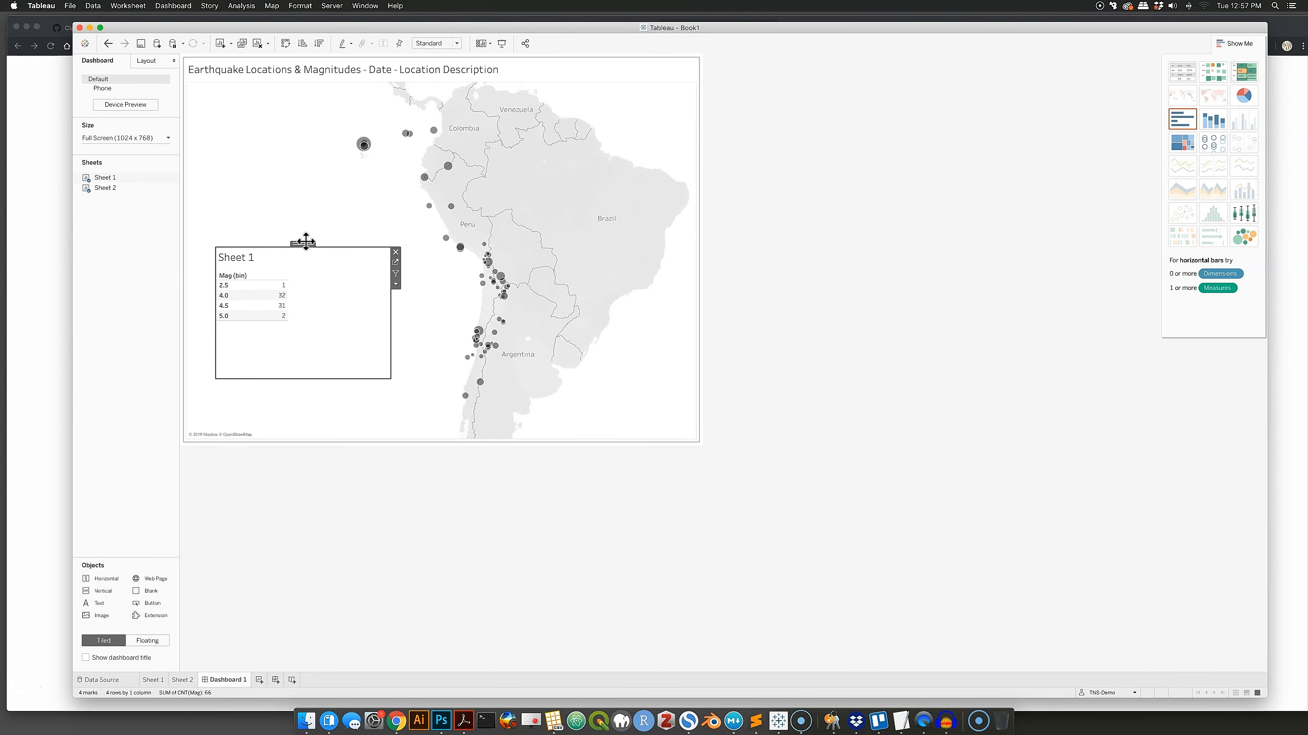
right_click(335, 287)
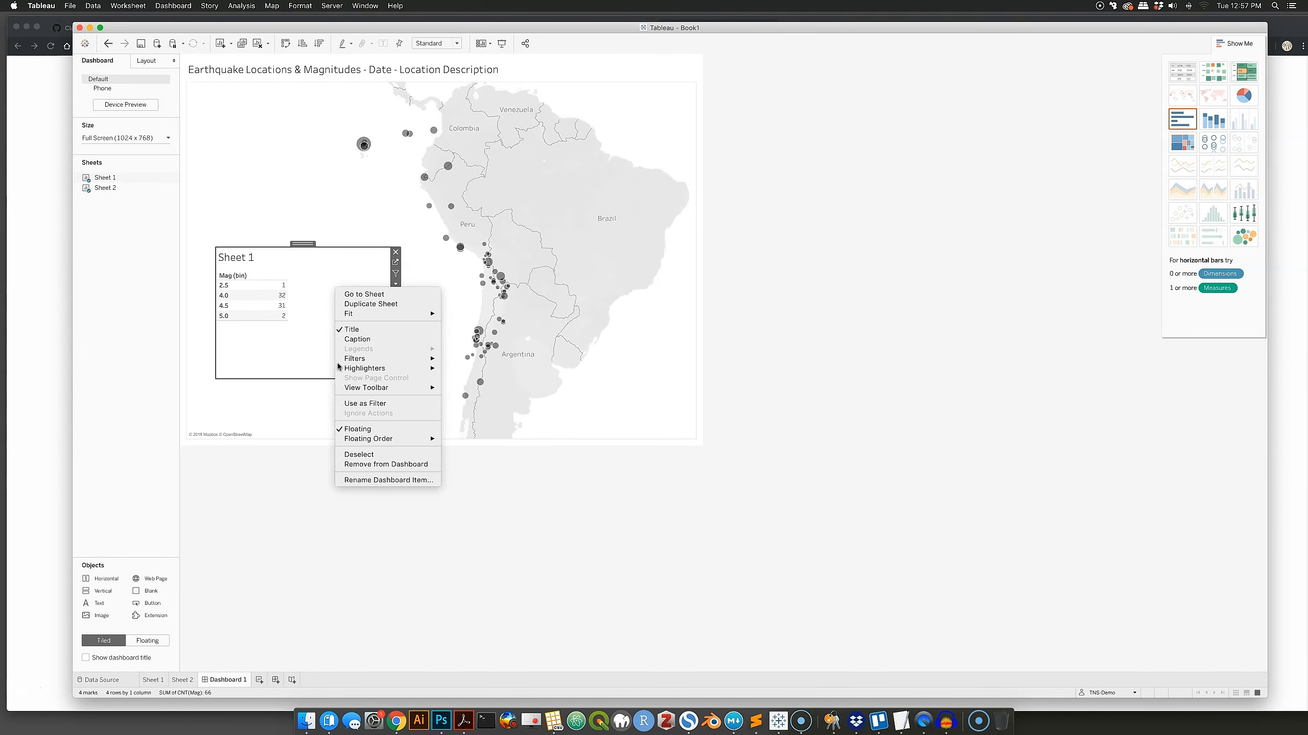
mouse_move(371, 444)
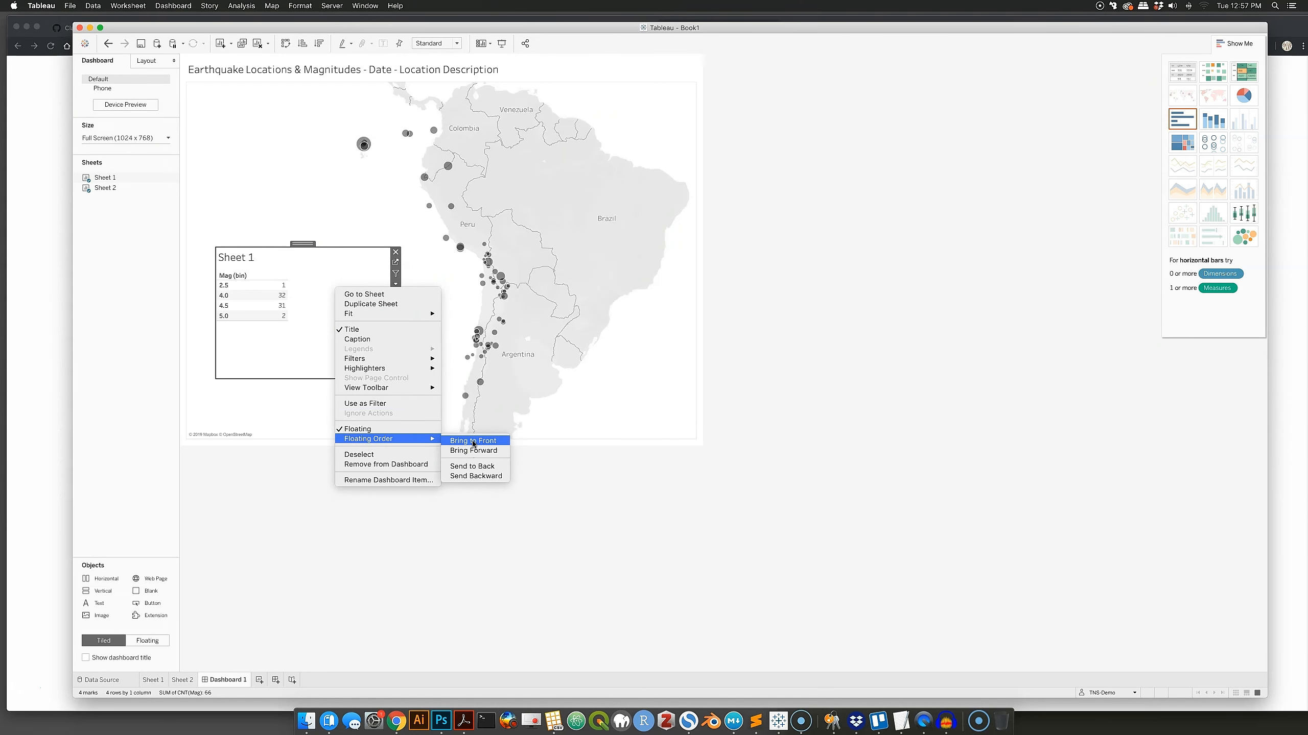
click(473, 443)
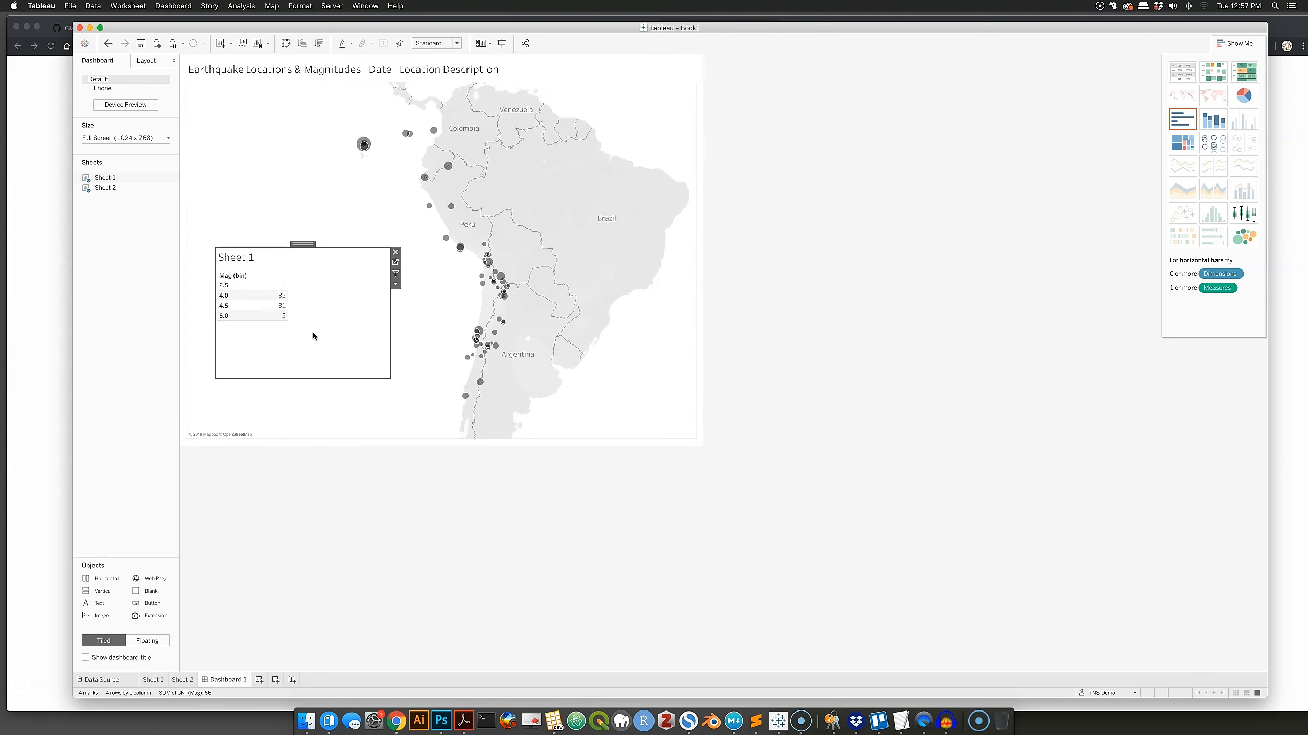
right_click(333, 329)
mouse_move(346, 357)
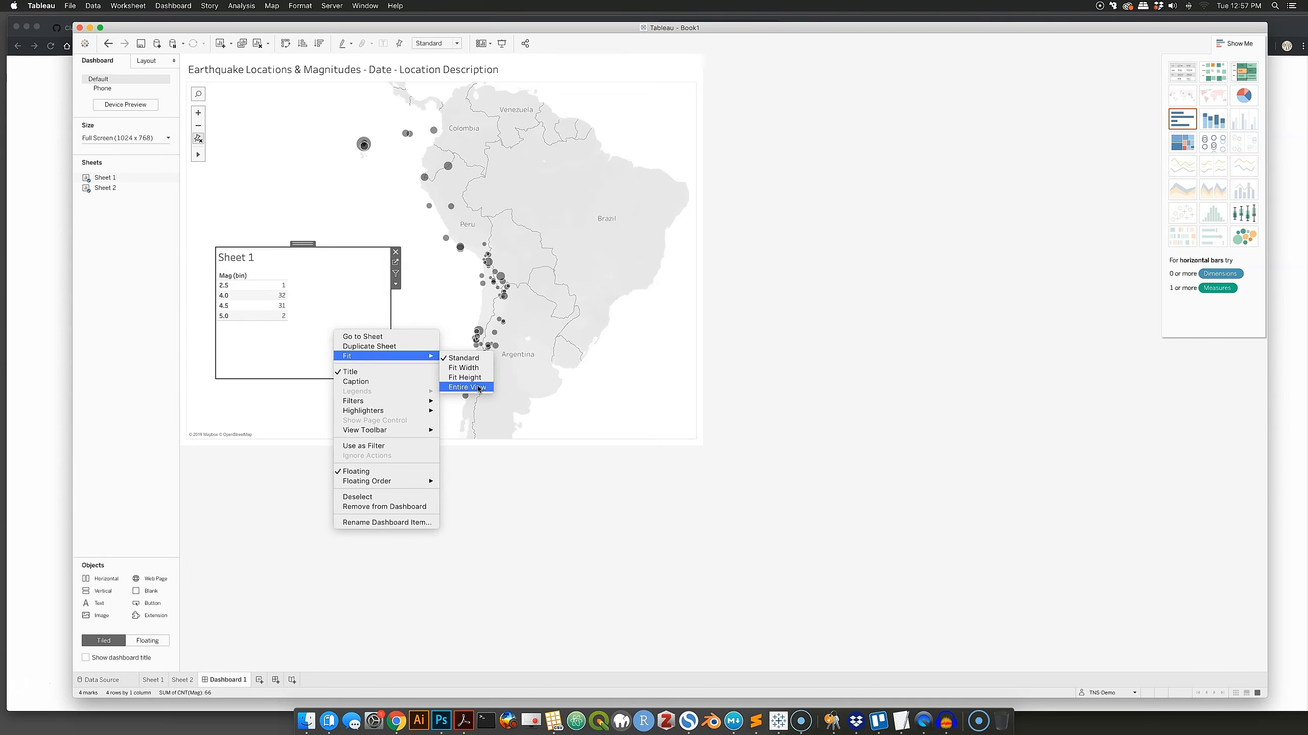
click(319, 304)
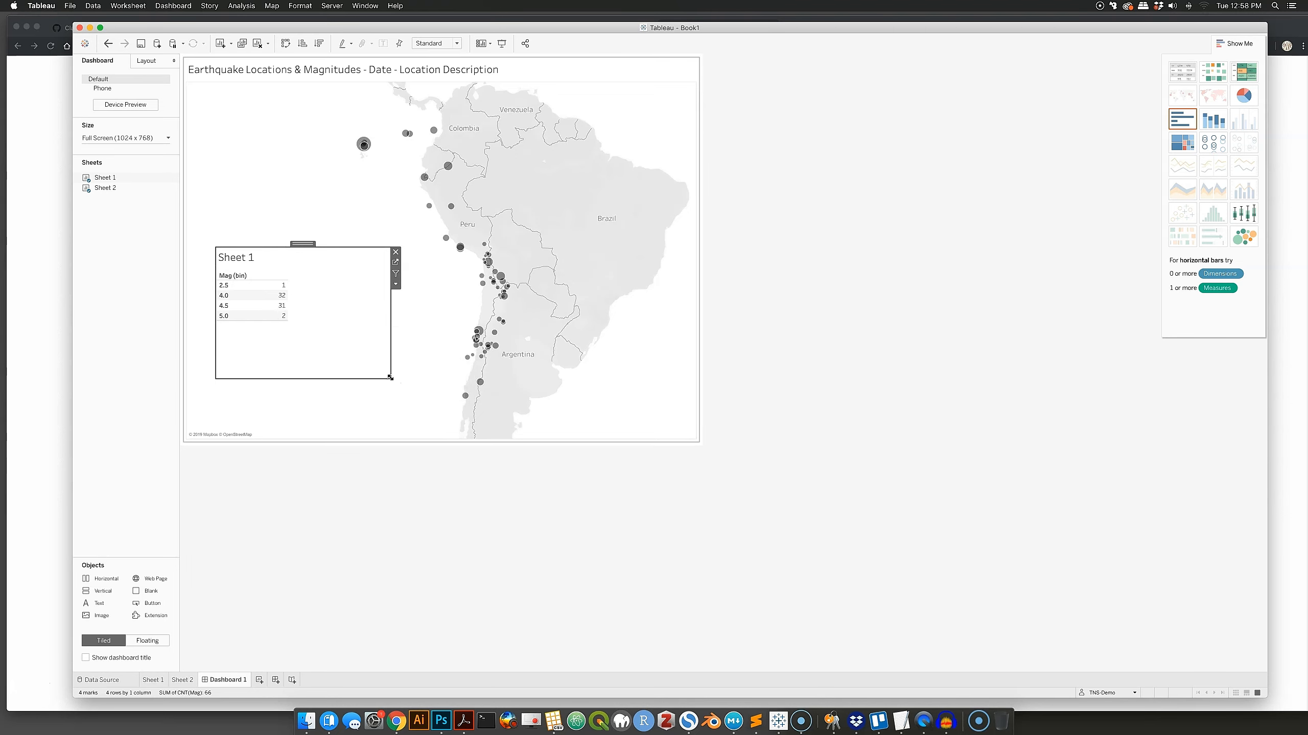
Shrink the floating table's frame and replace its sheet-name title with "Magnitude | Count"
drag(389, 379, 346, 359)
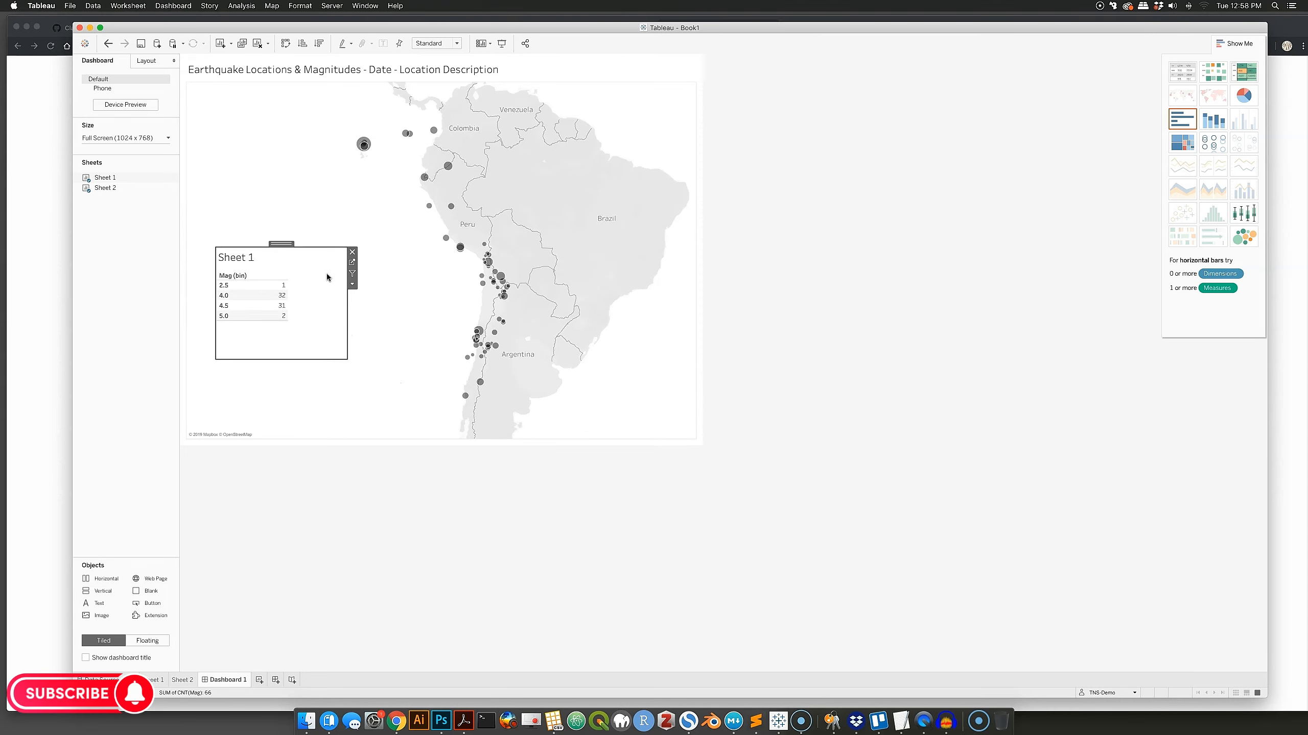
right_click(243, 262)
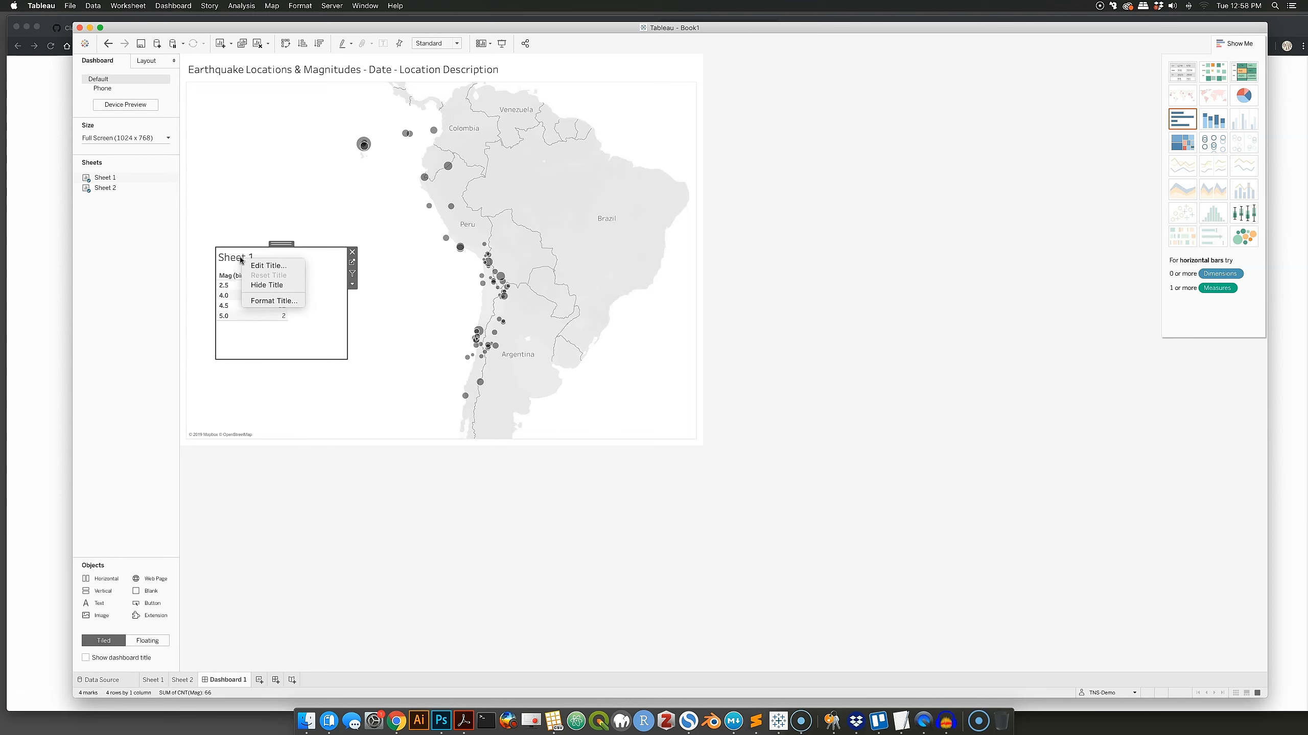
click(250, 265)
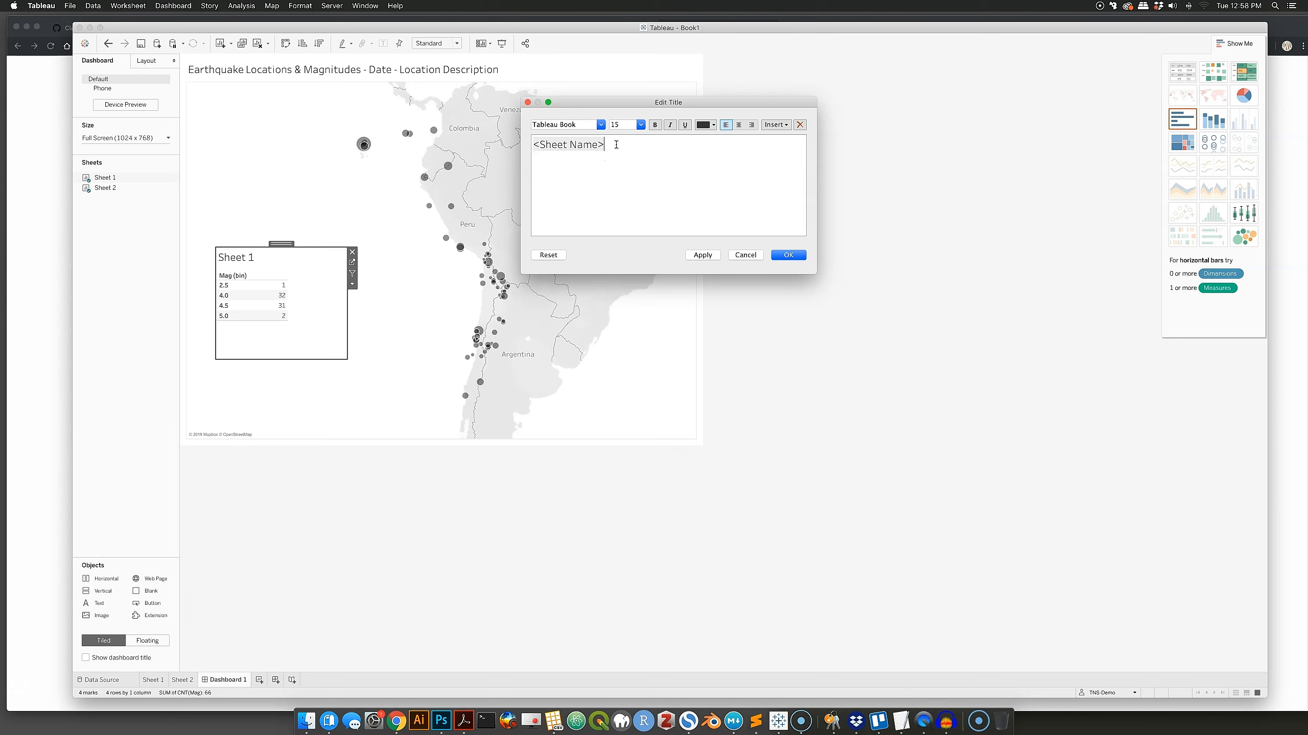
drag(612, 146, 518, 138)
text(Magnitude | Count)
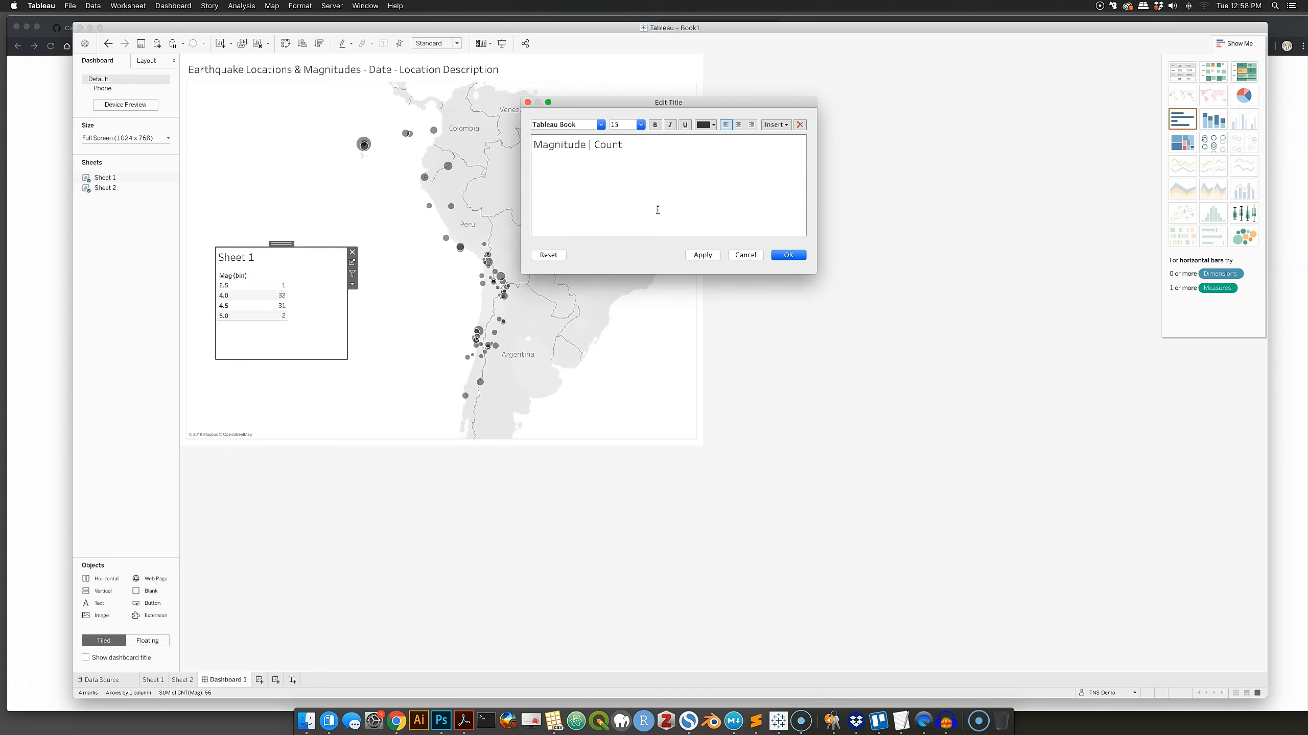
click(788, 255)
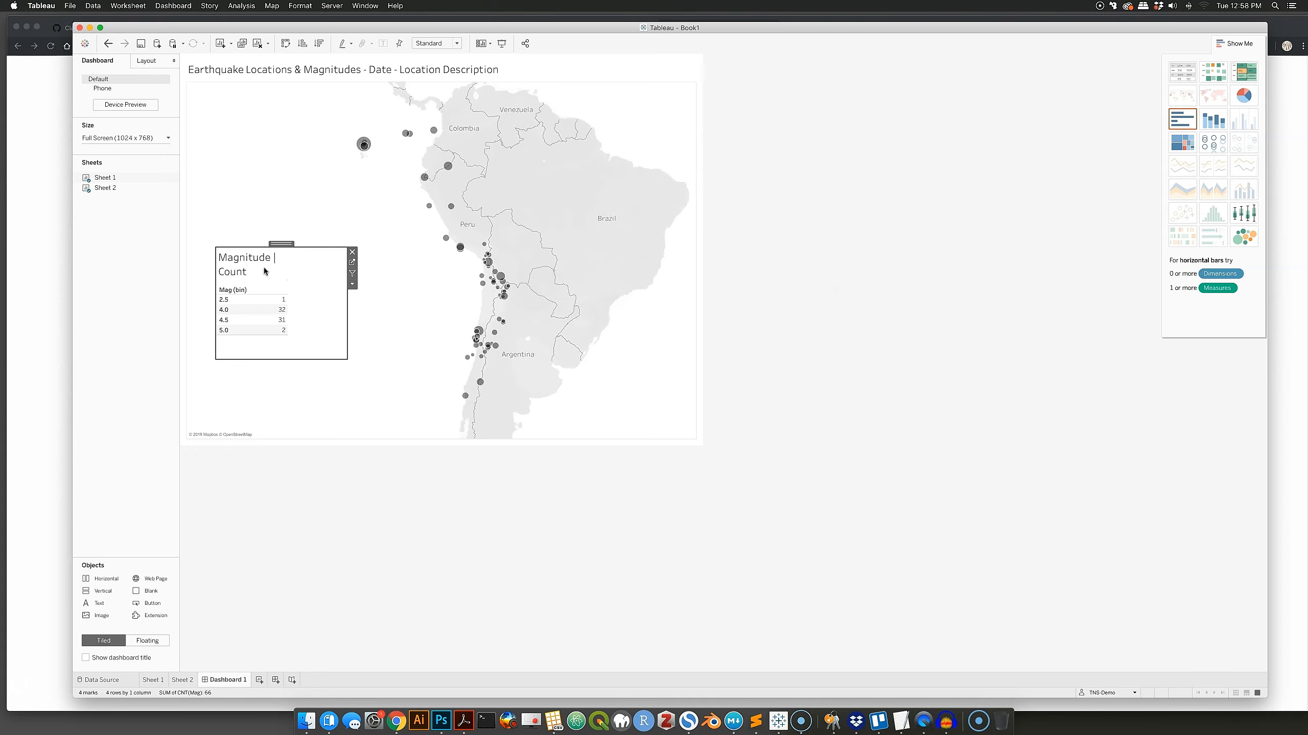
Set the font size of the table's "Magnitude | Count" title to 10
right_click(235, 267)
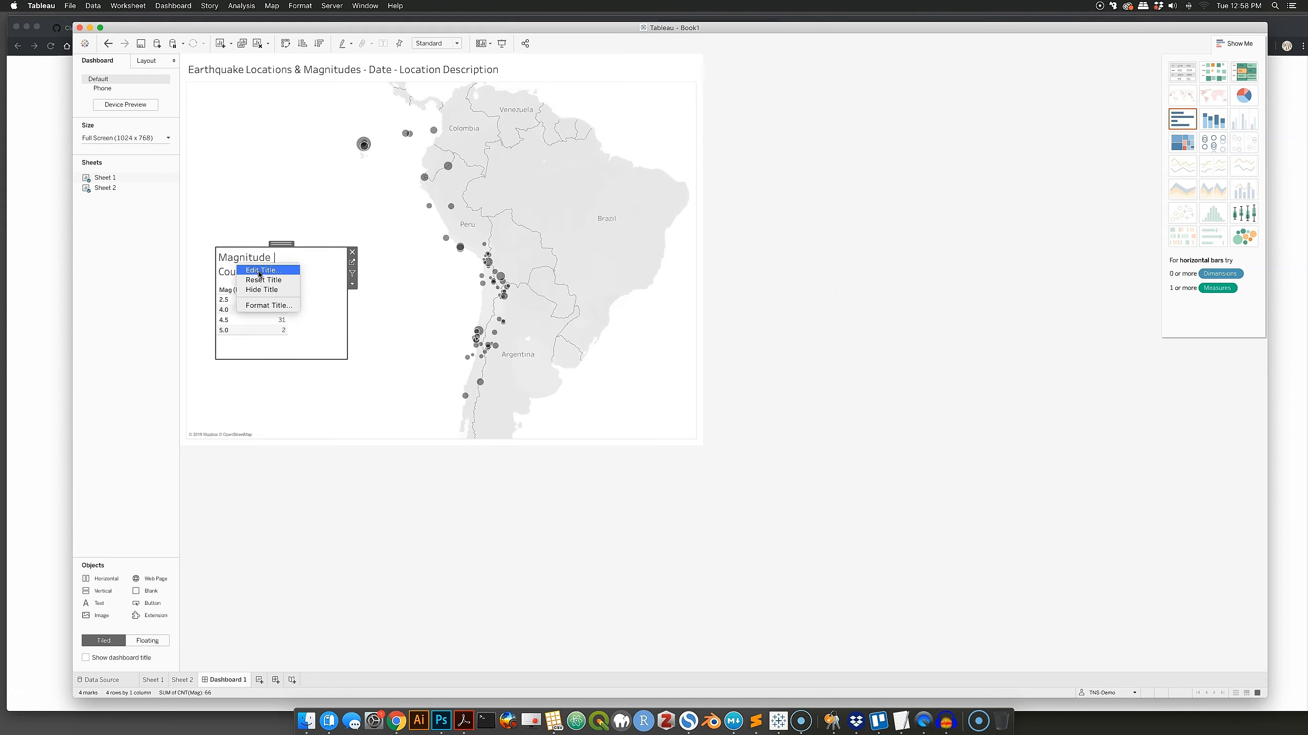
click(260, 272)
click(638, 125)
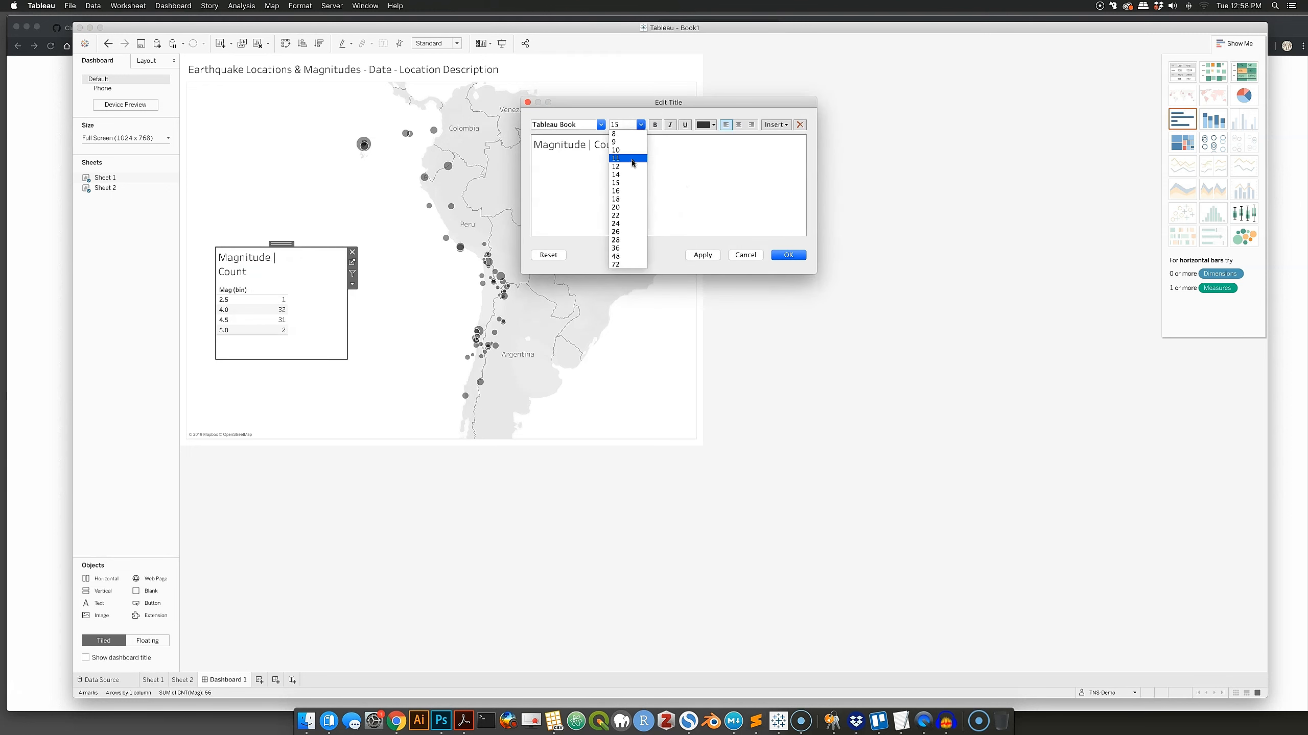
key(Escape)
drag(624, 145, 516, 144)
click(641, 125)
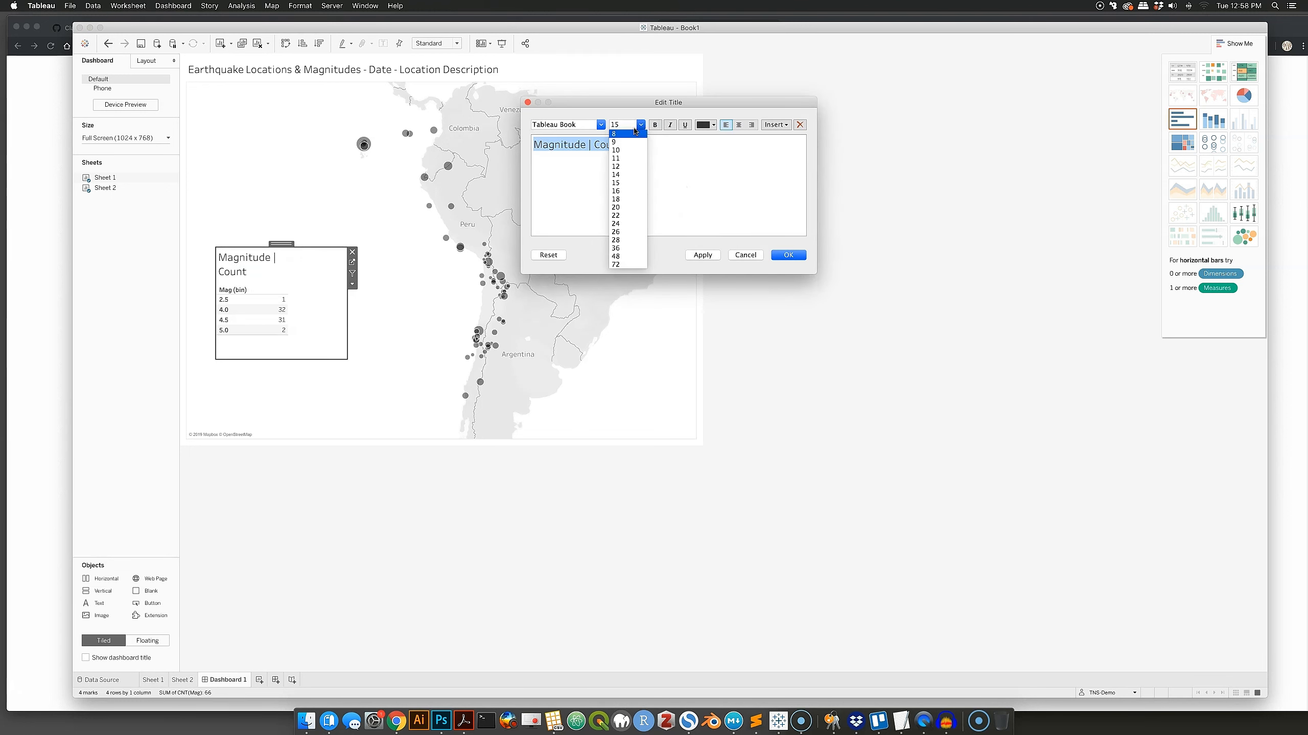
click(626, 151)
click(788, 254)
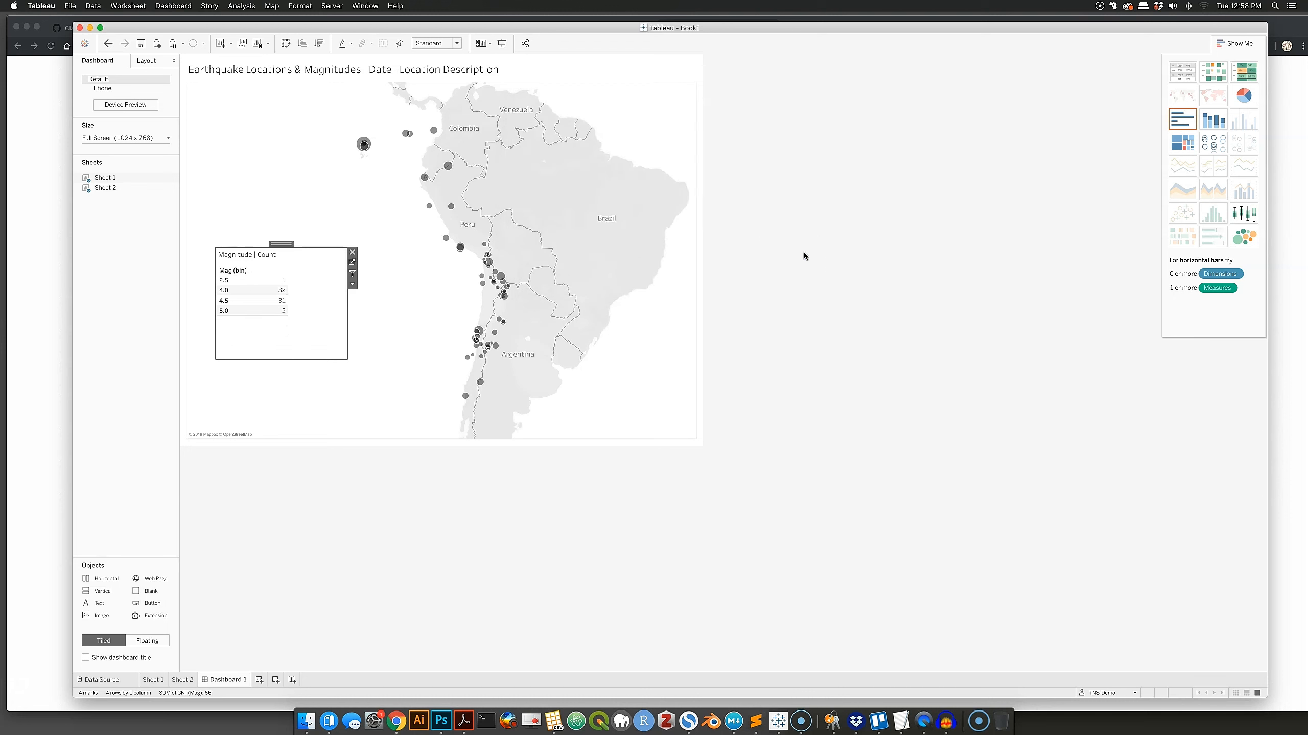
Try a font size of 14 for the table's "Magnitude | Count" title
right_click(290, 255)
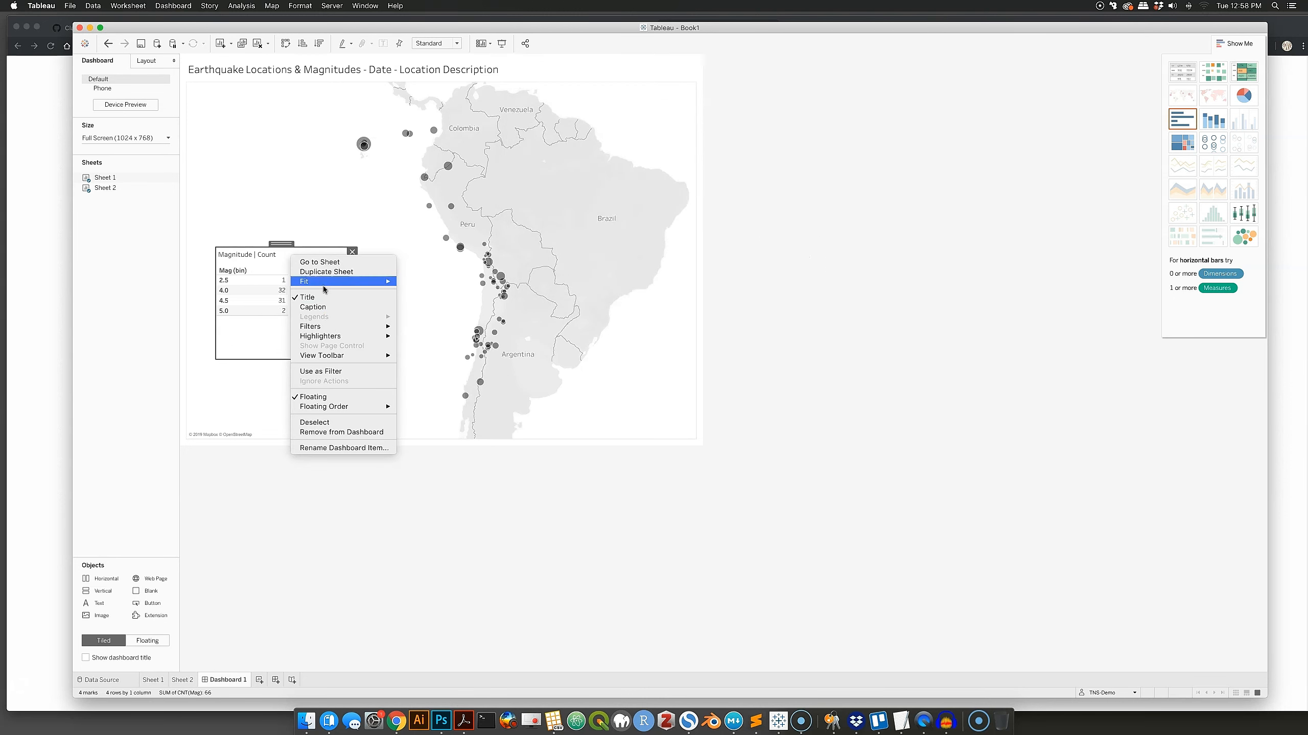
right_click(259, 257)
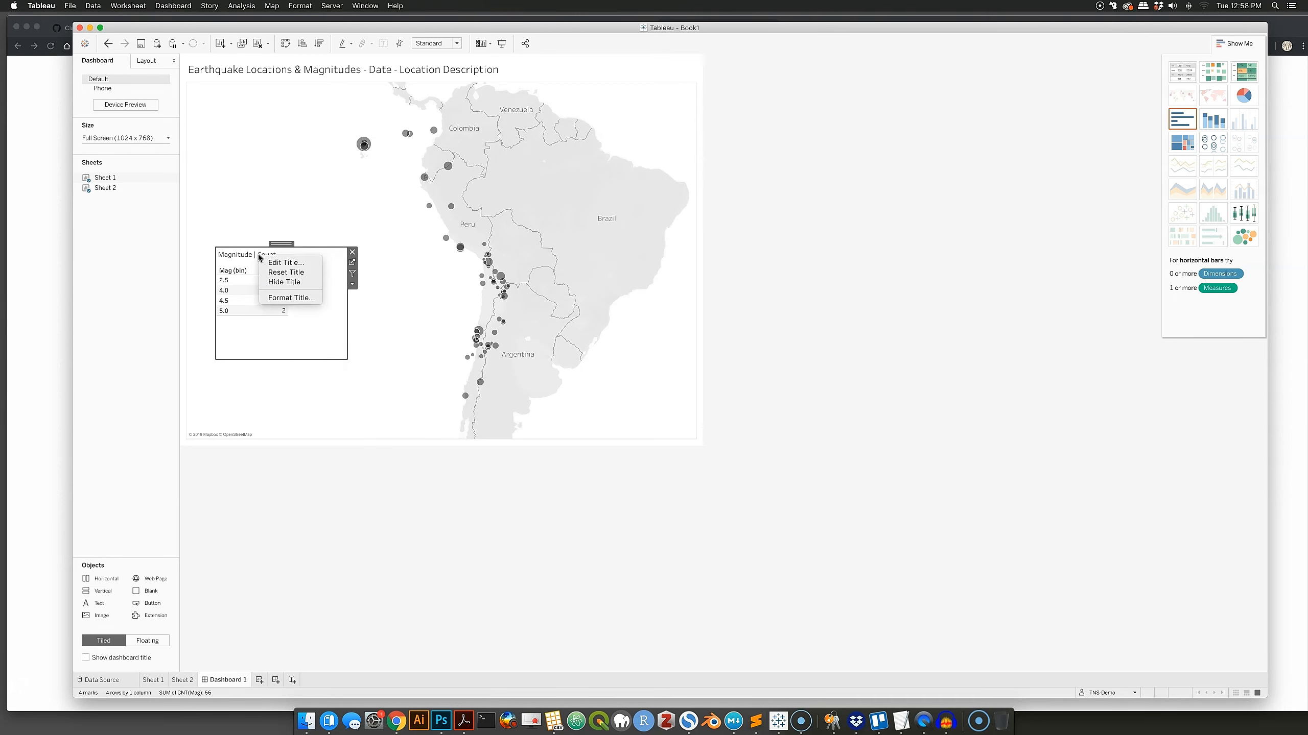
click(283, 263)
key(super+a)
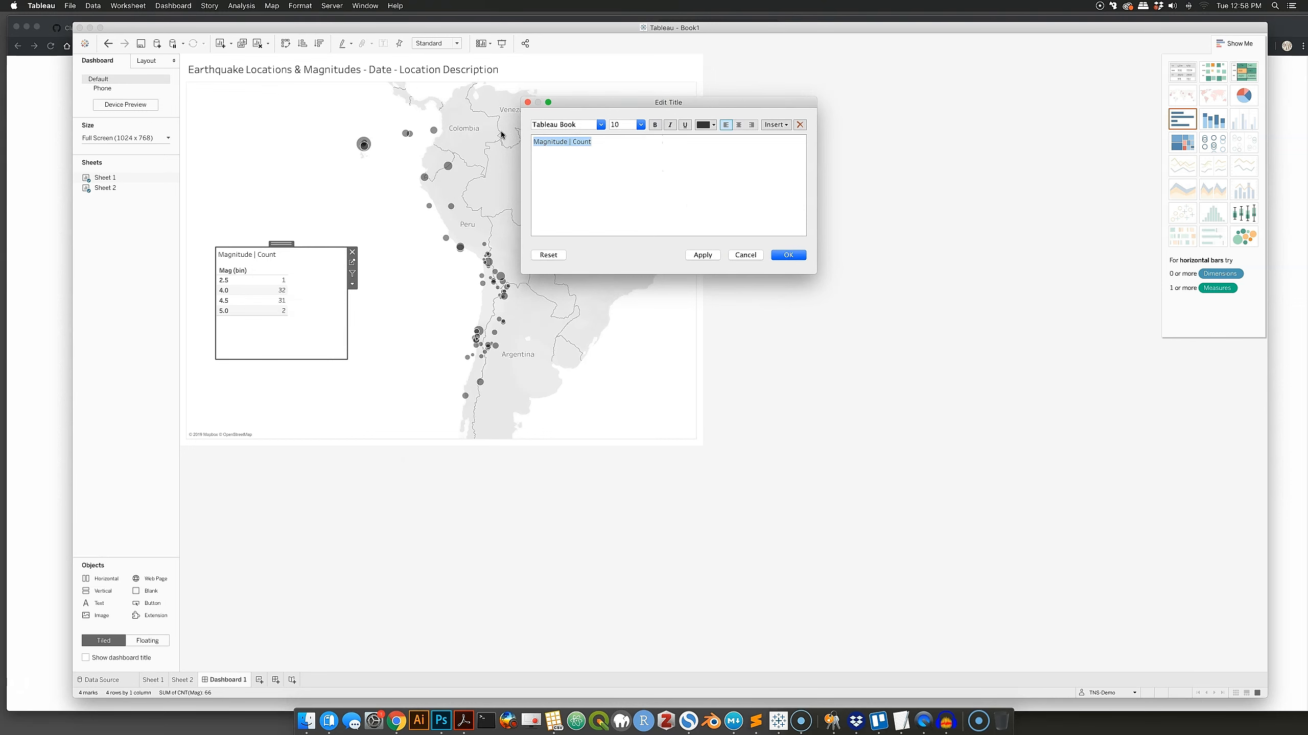
click(640, 124)
click(622, 158)
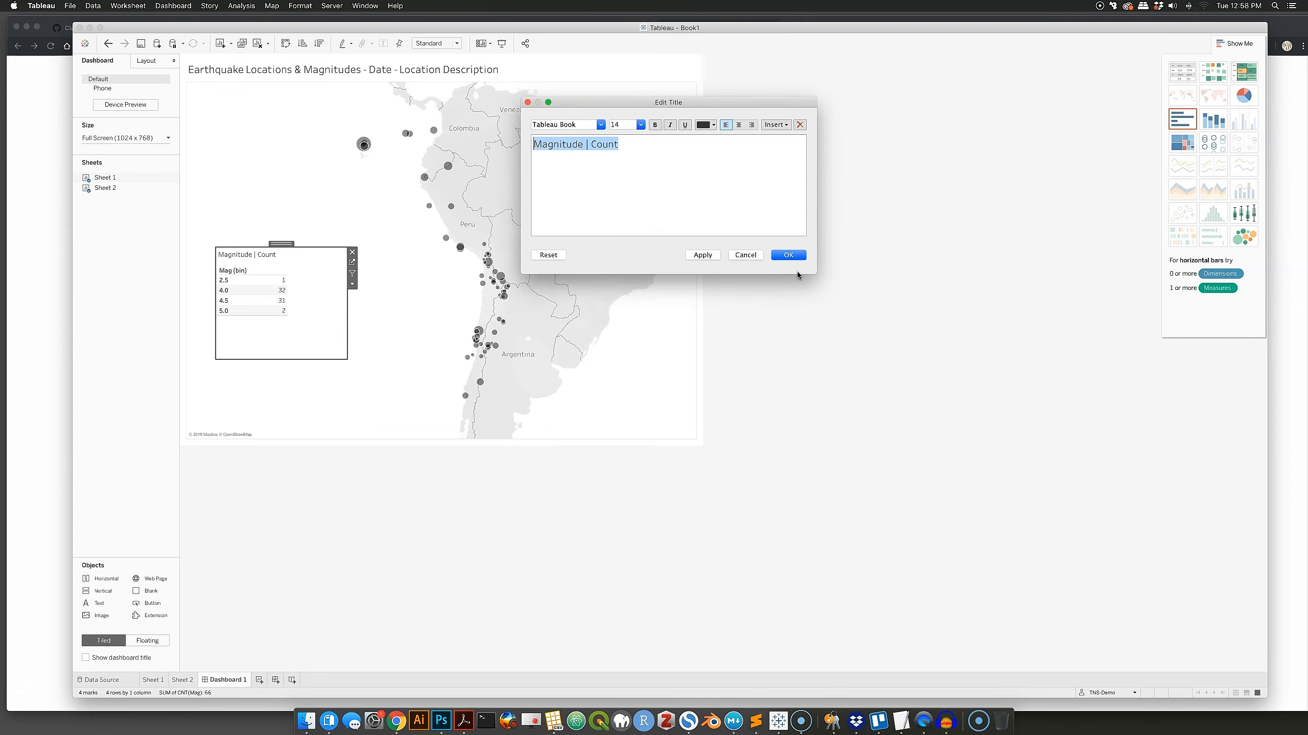
click(788, 255)
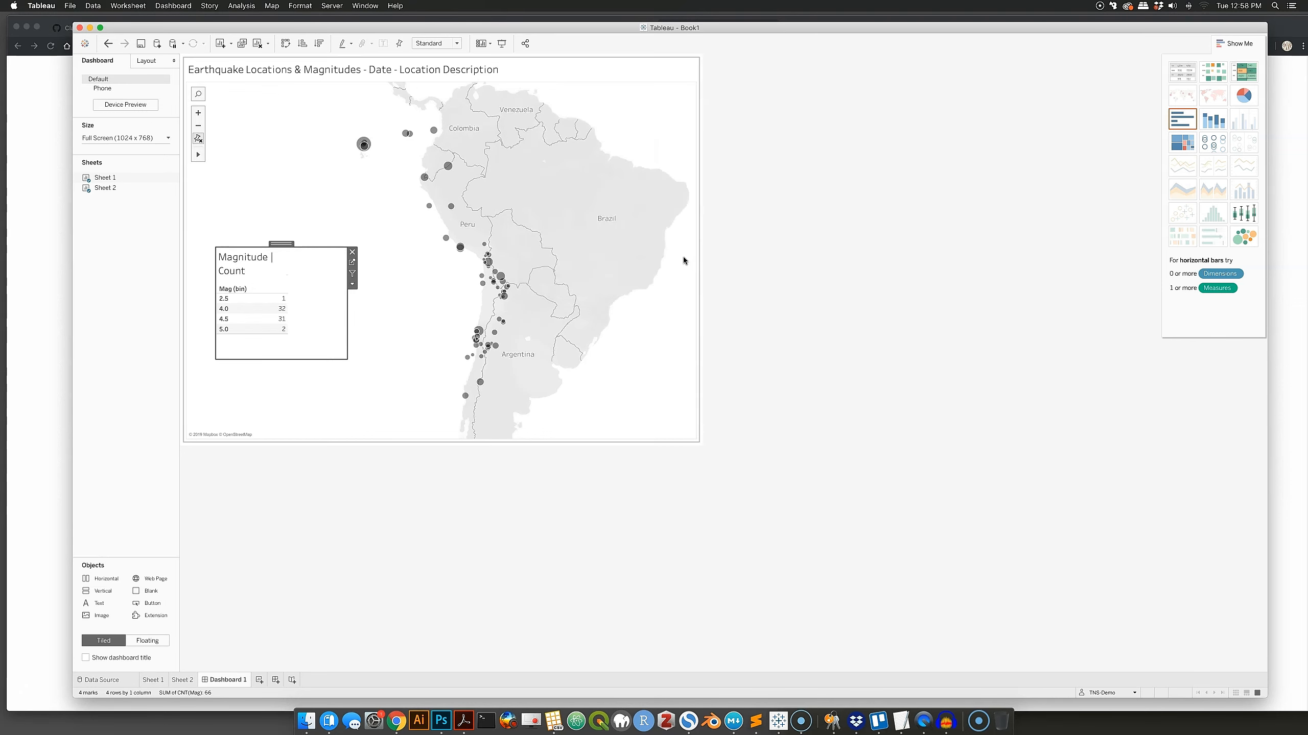
Set the font size of the table's "Magnitude | Count" title to 11
right_click(246, 257)
click(309, 262)
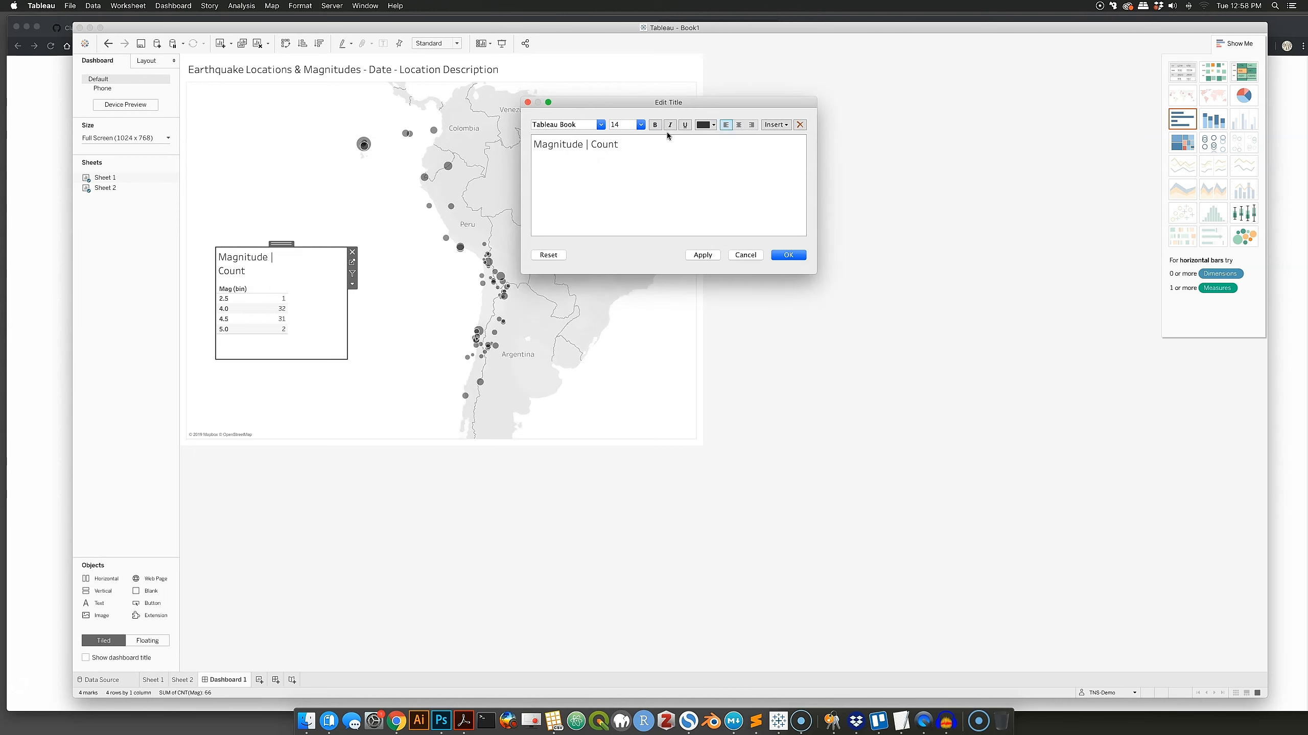
drag(624, 146, 441, 149)
click(644, 126)
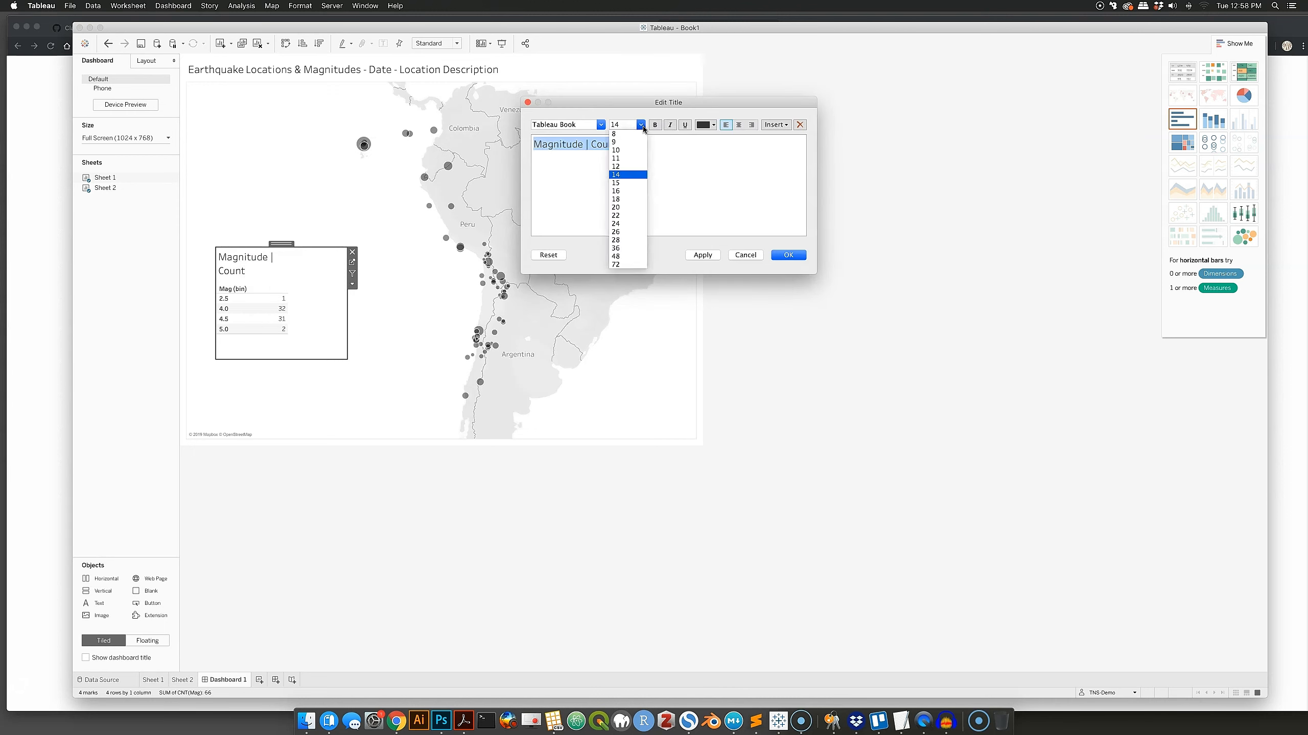
click(622, 159)
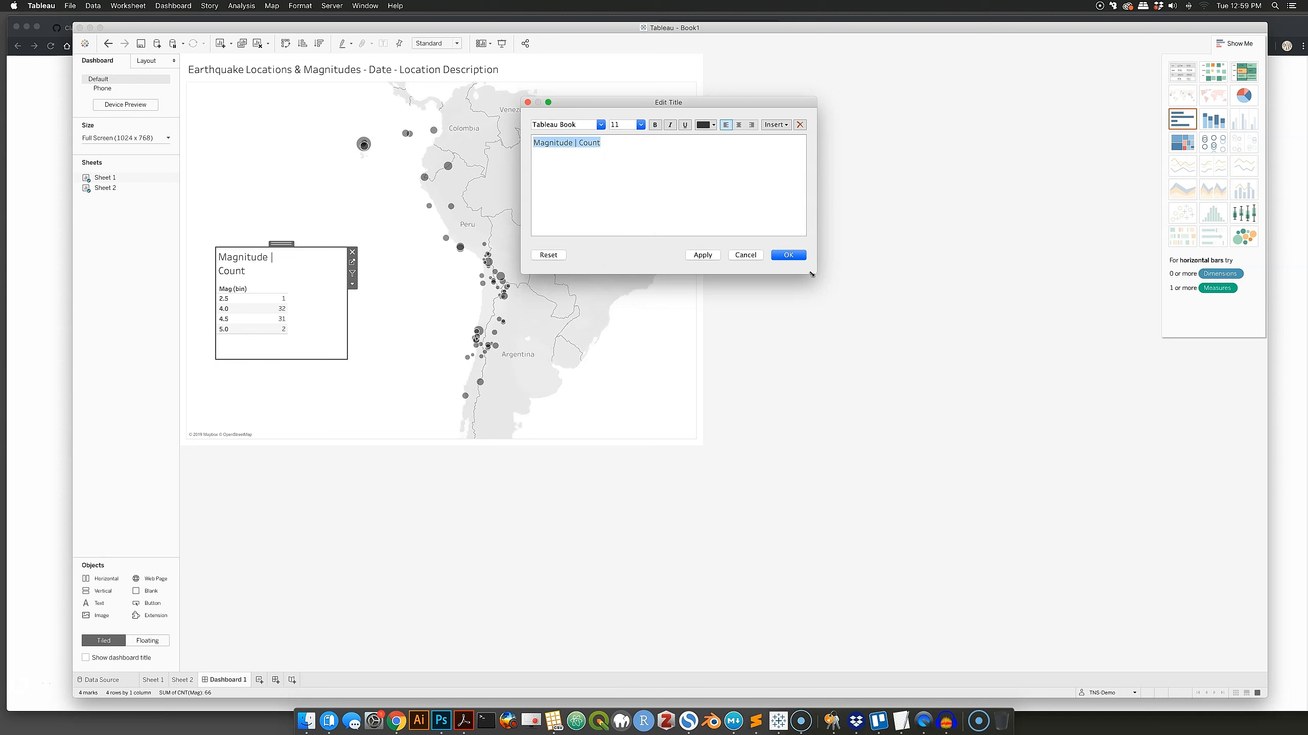
click(795, 254)
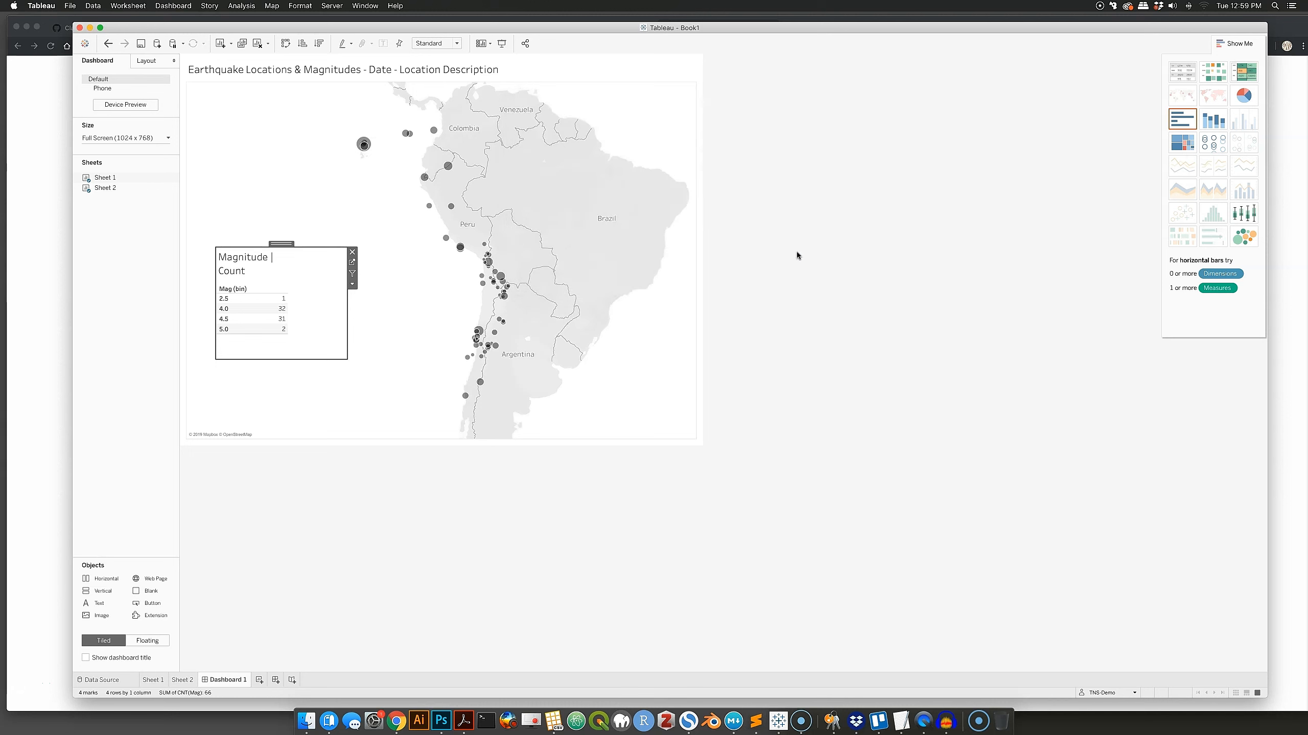
Hide the "Mag (bin)" row field label in the floating magnitude table
click(227, 211)
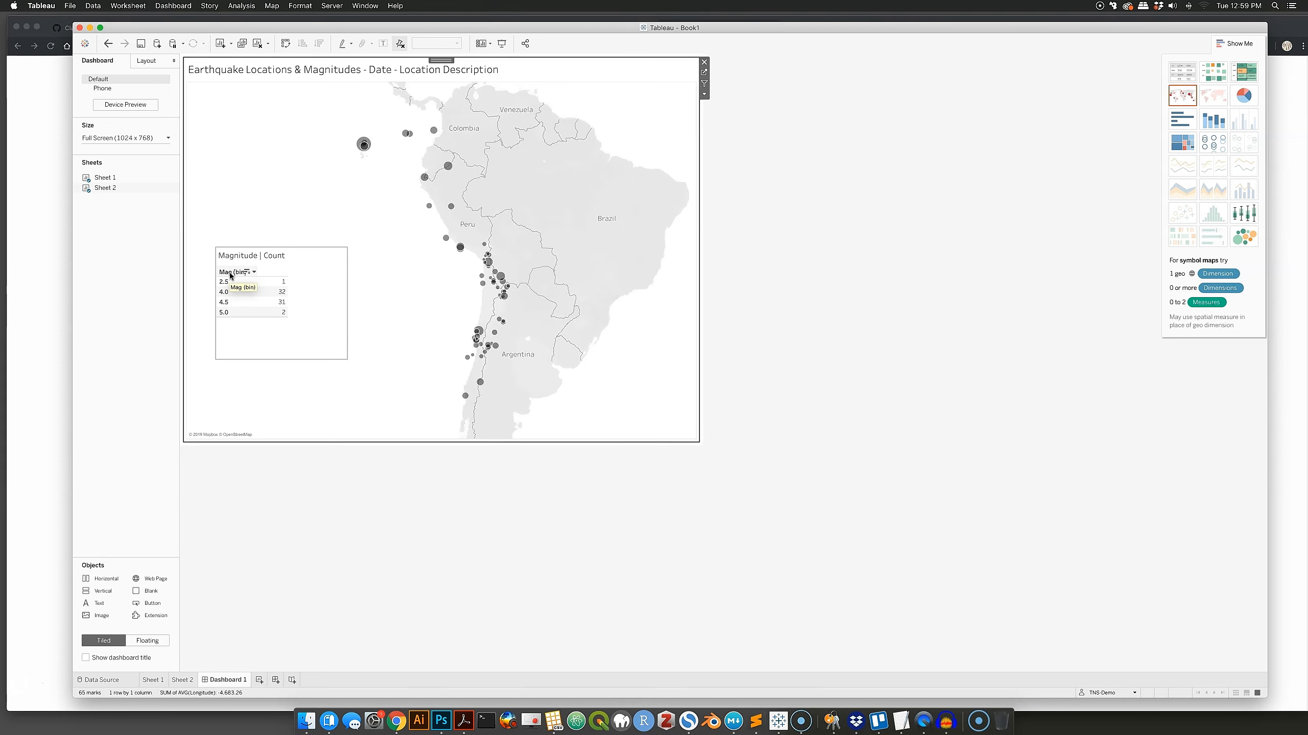
right_click(230, 275)
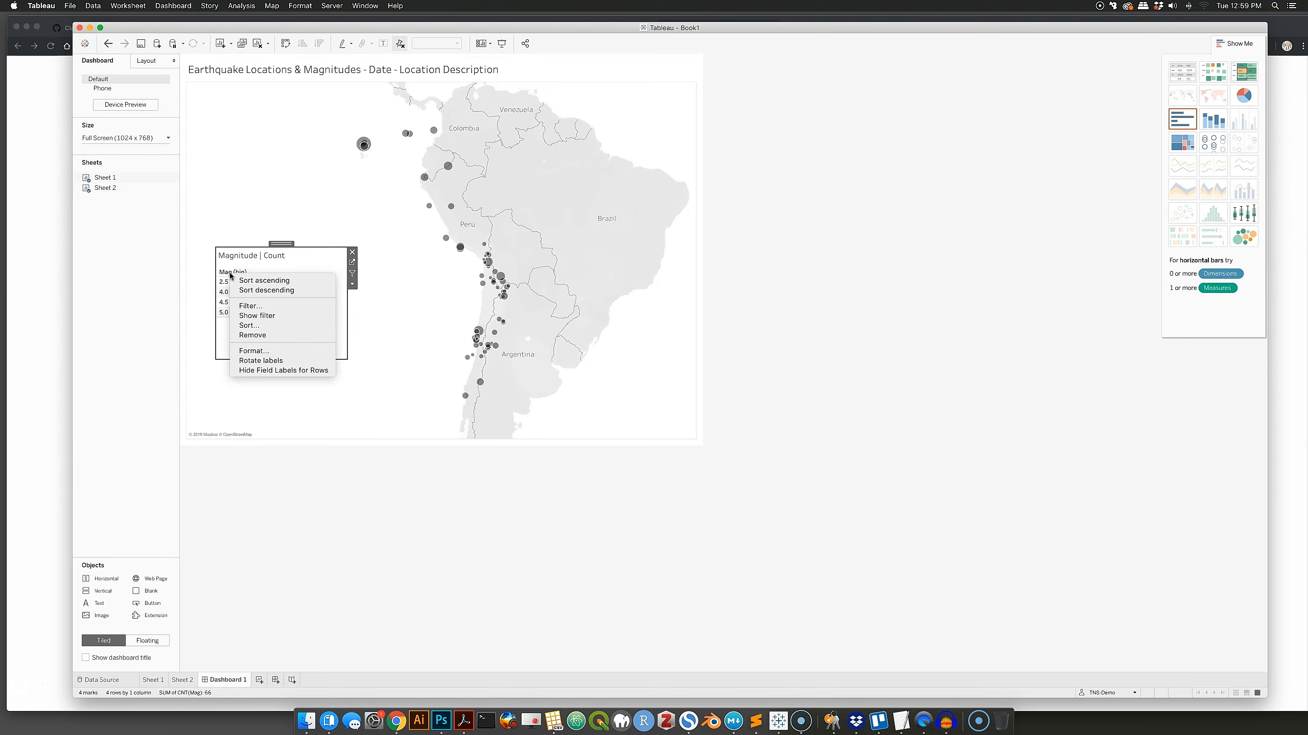
click(304, 371)
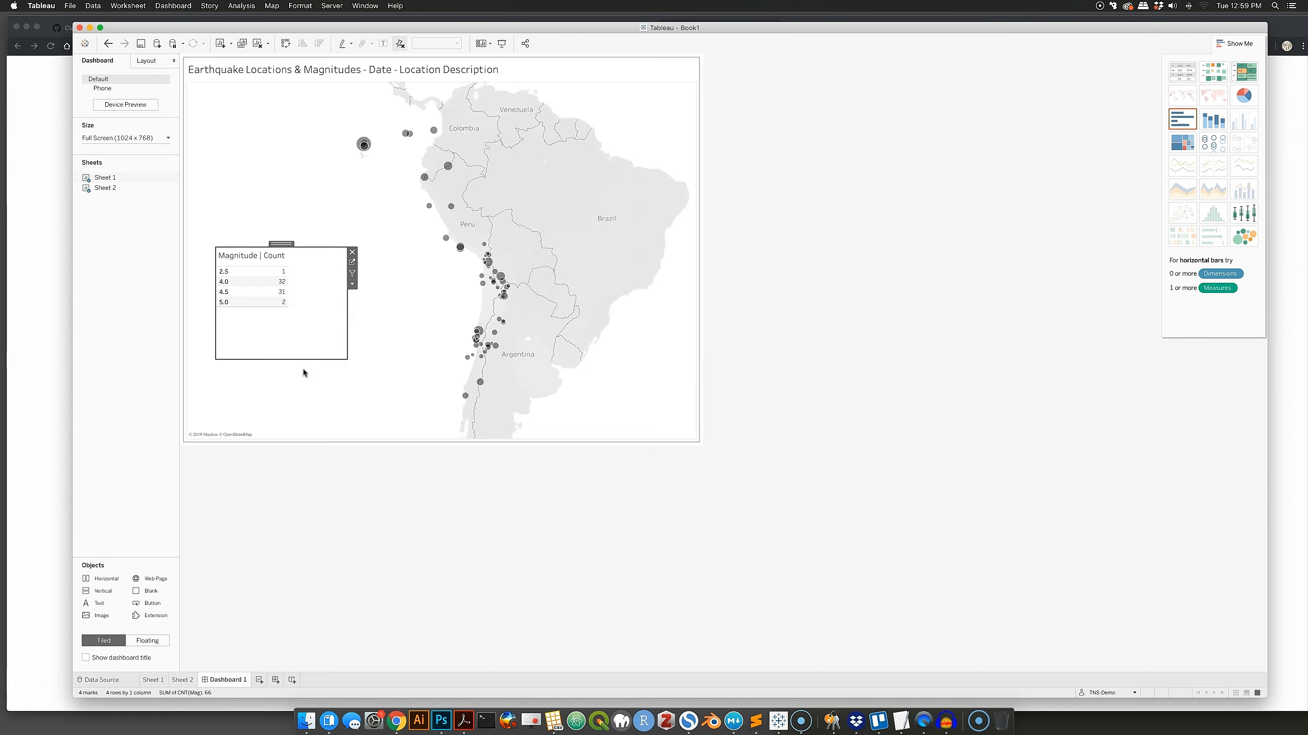
Select individual count cells in the magnitude table to inspect the details for each bin
click(348, 384)
click(277, 322)
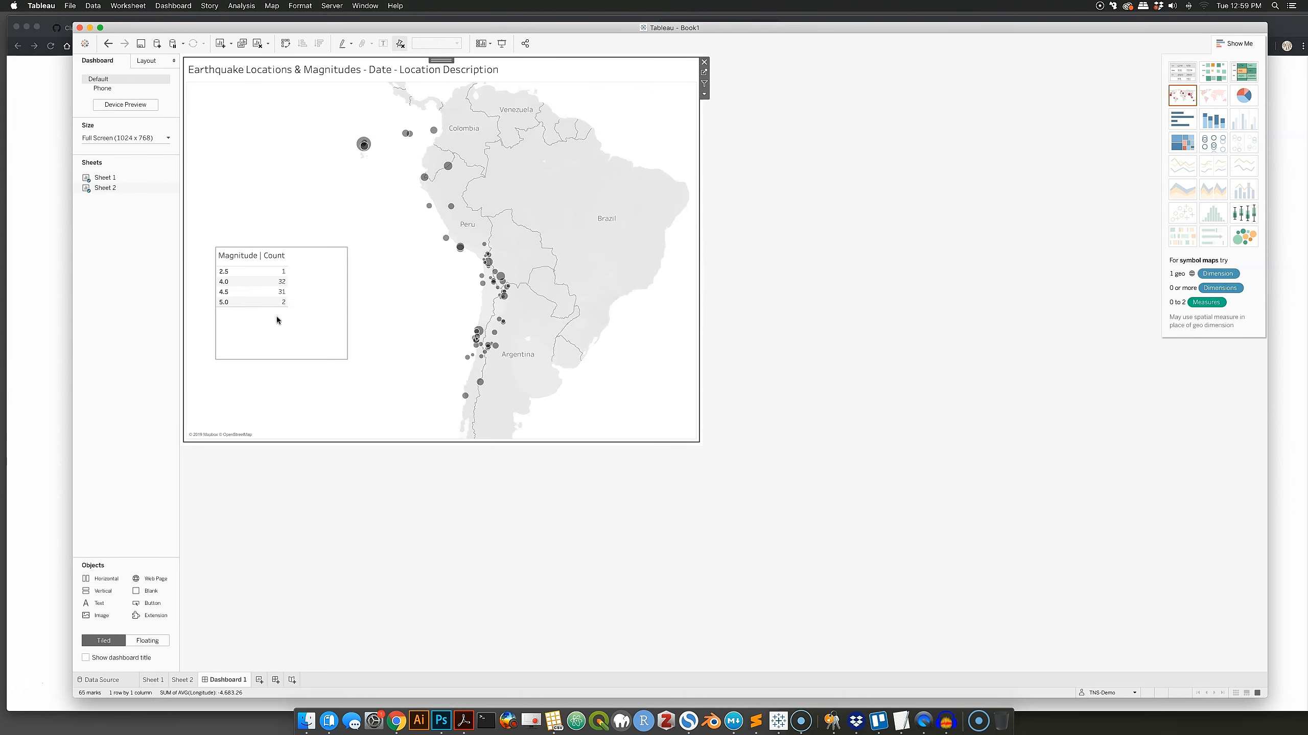
click(273, 302)
click(277, 320)
click(271, 281)
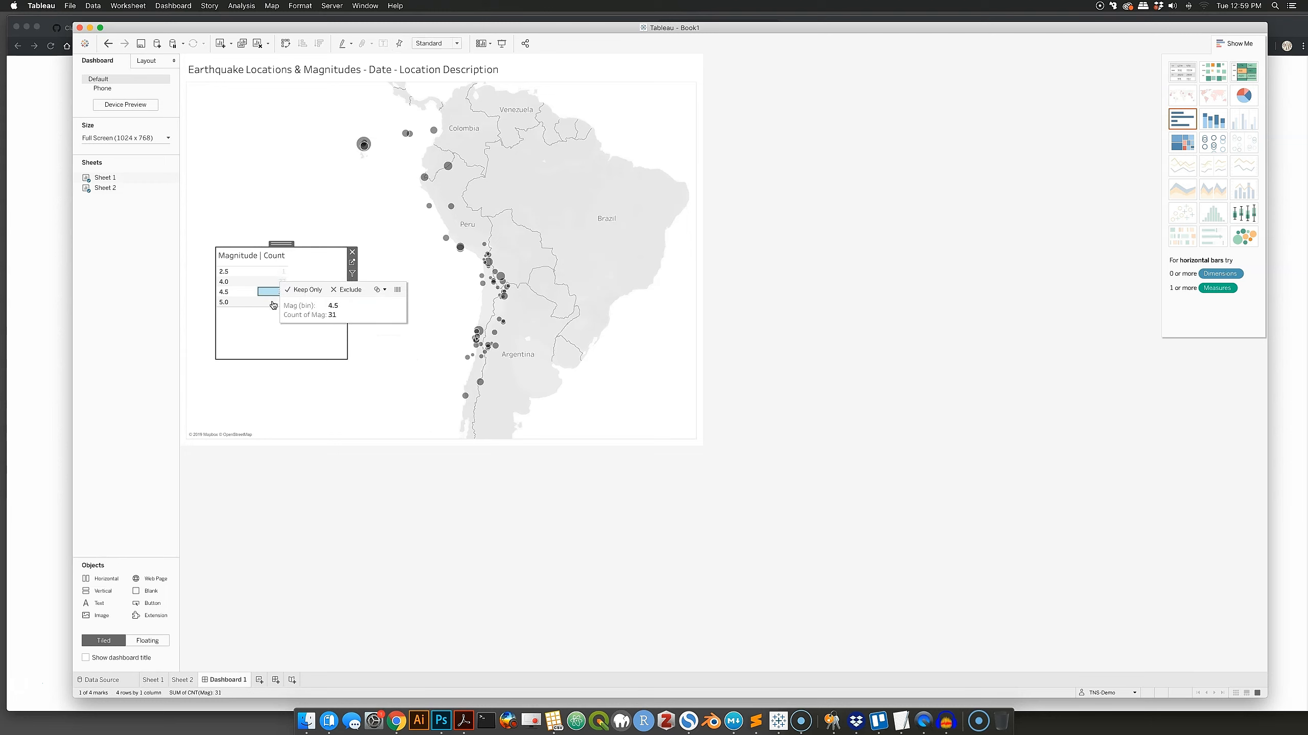
click(273, 304)
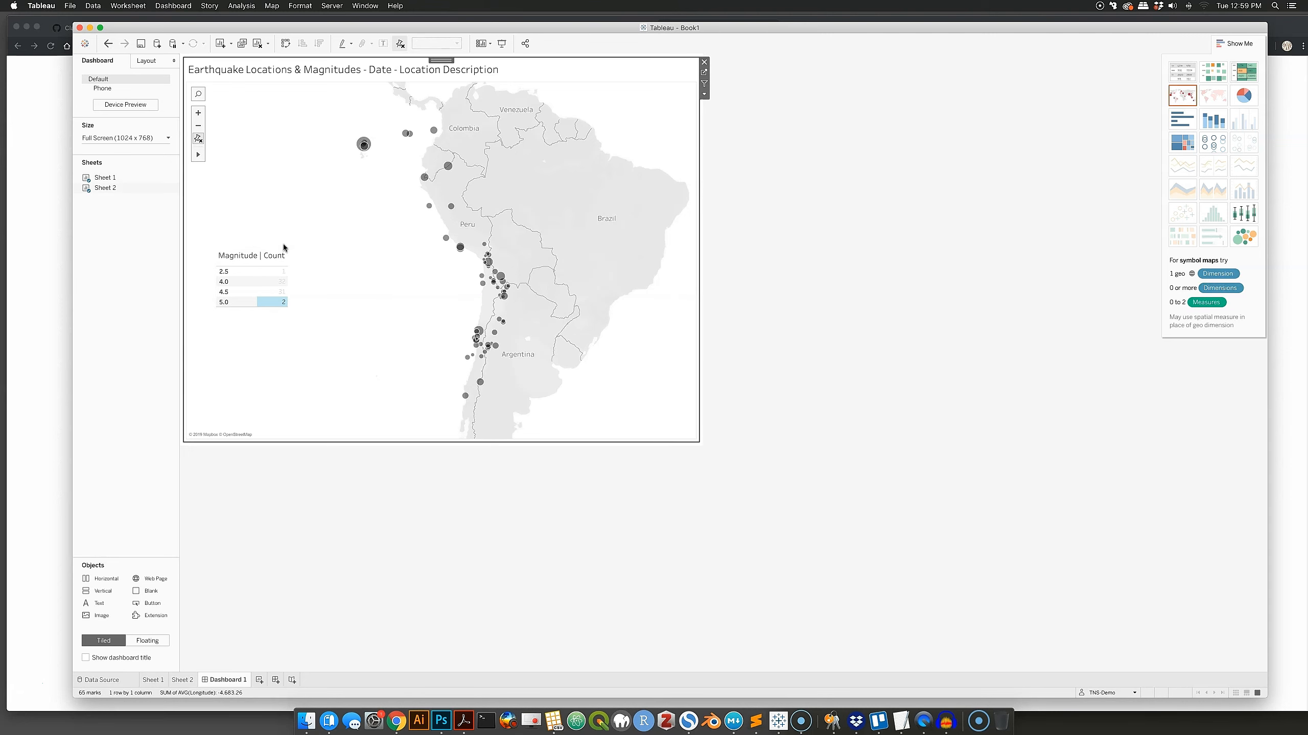
Narrow the floating magnitude table's frame and reposition it over the ocean near the map's western edge
drag(283, 249, 325, 254)
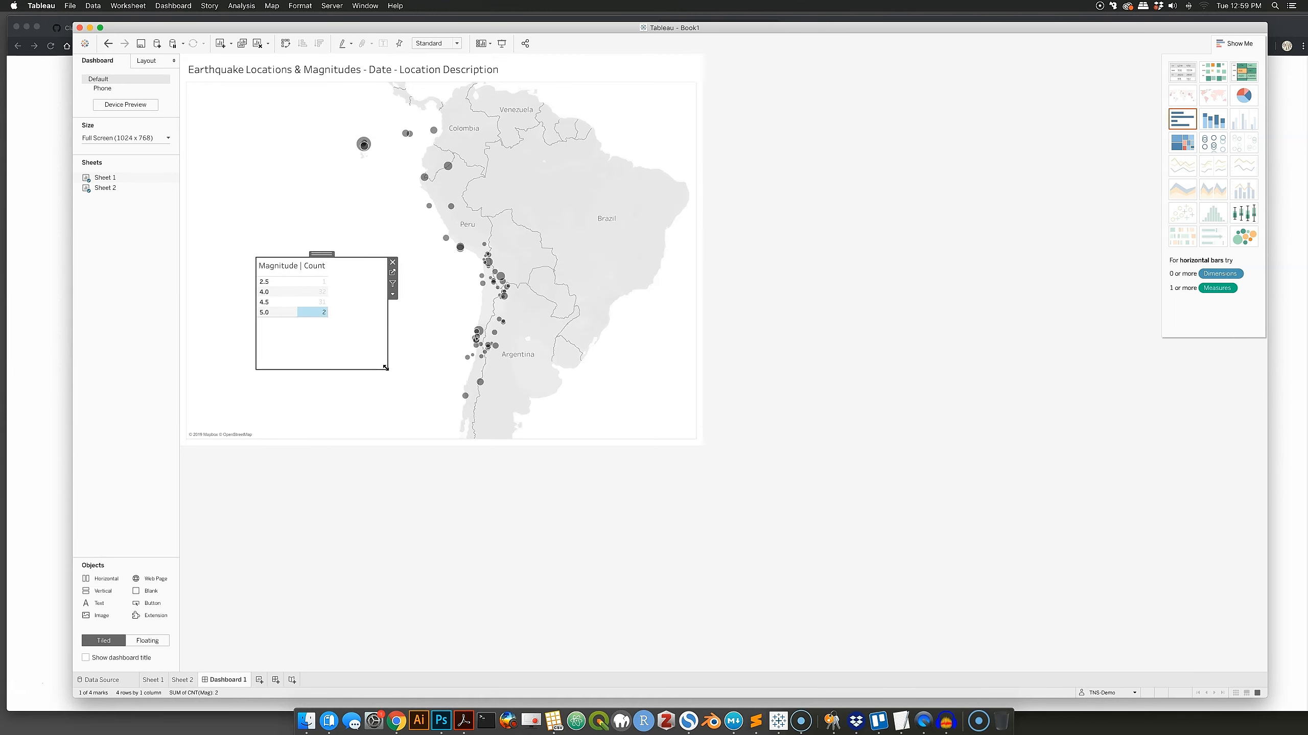
mouse_move(391, 366)
mouse_down()
mouse_move(343, 338)
mouse_move(374, 374)
mouse_up()
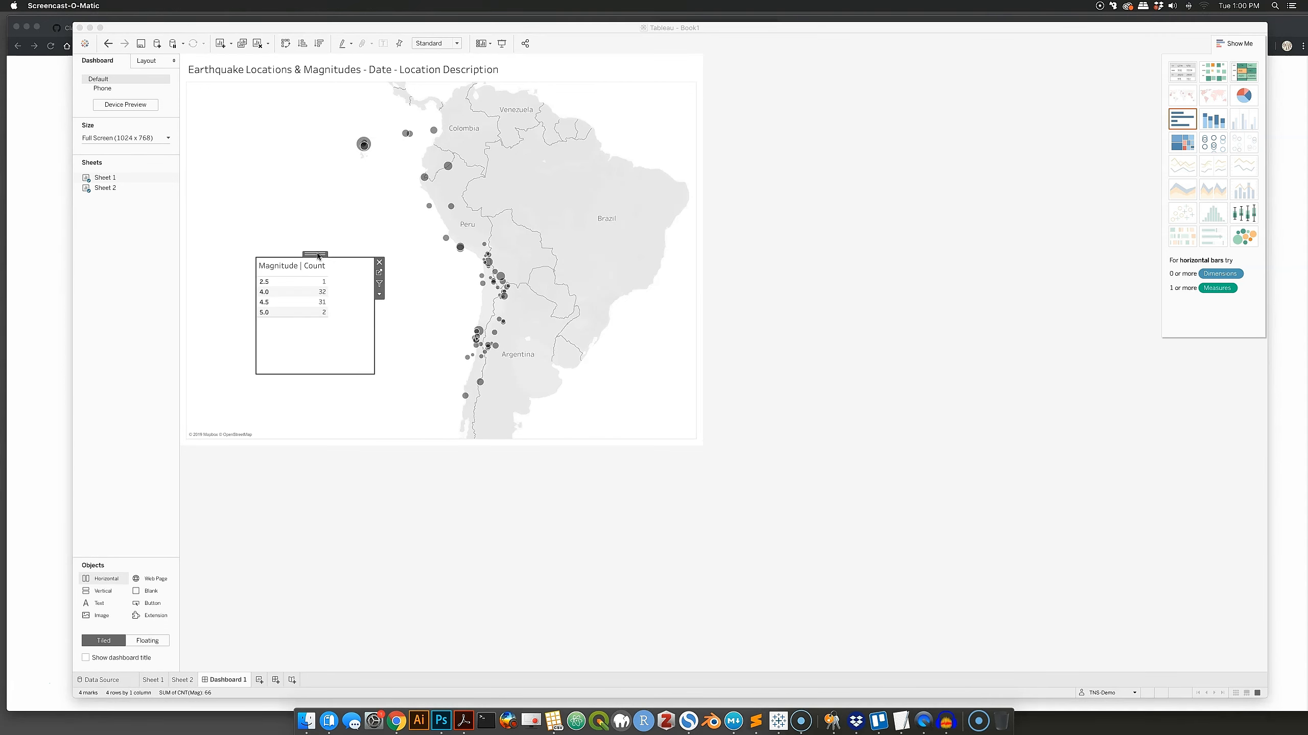
drag(315, 252, 261, 253)
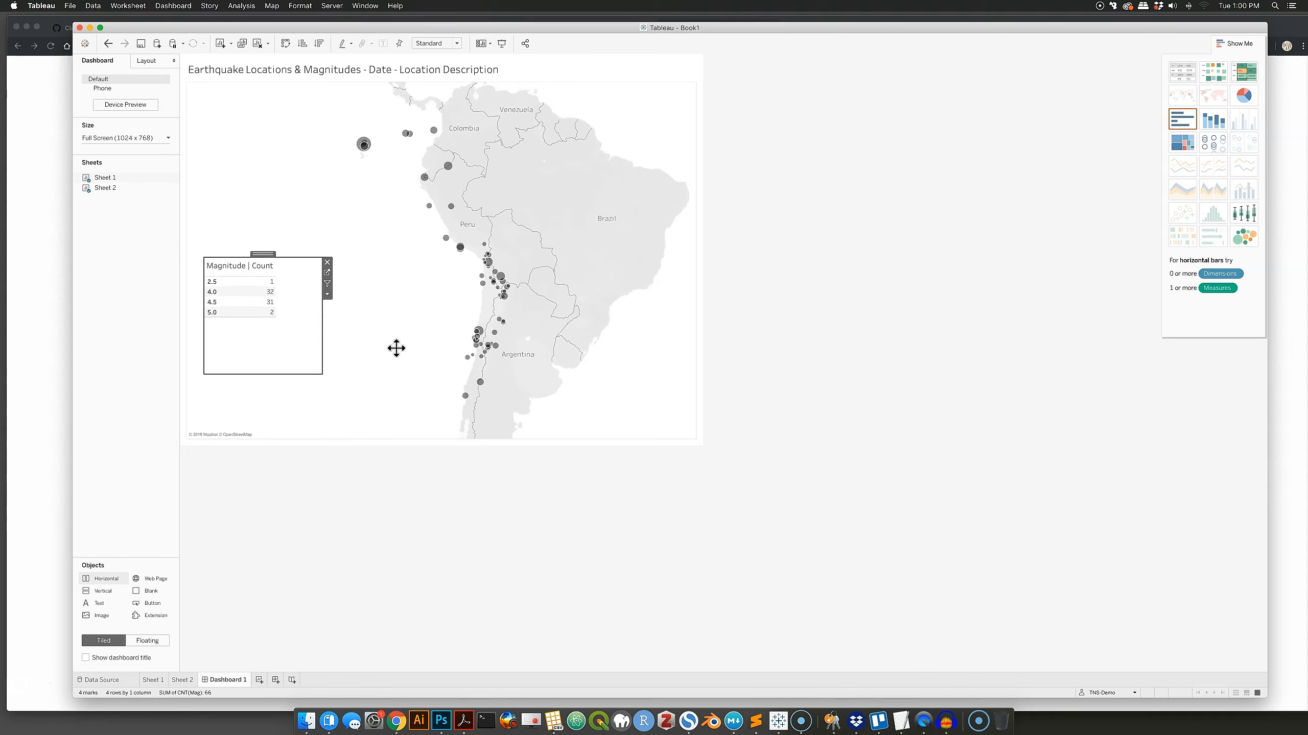
click(414, 491)
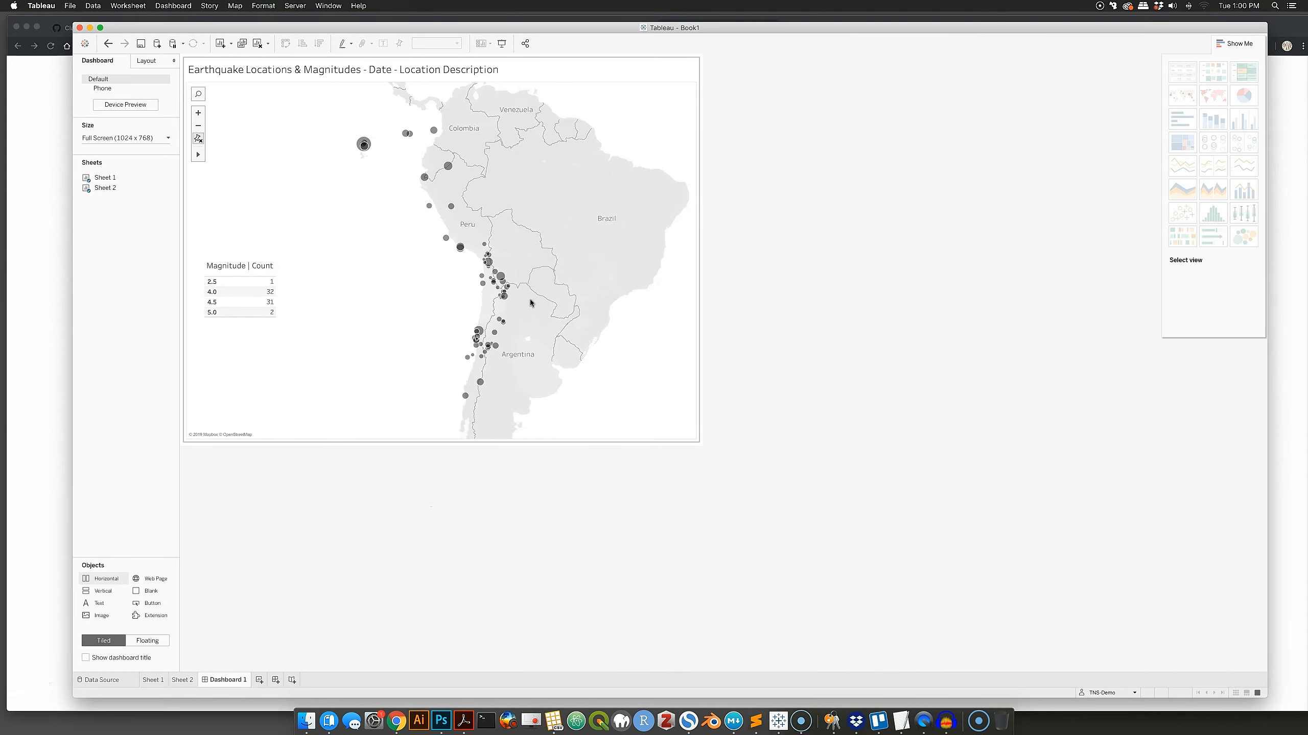
Pan the earthquake map within the dashboard so that South America sits slightly closer to the floating magnitude table
click(199, 155)
click(224, 156)
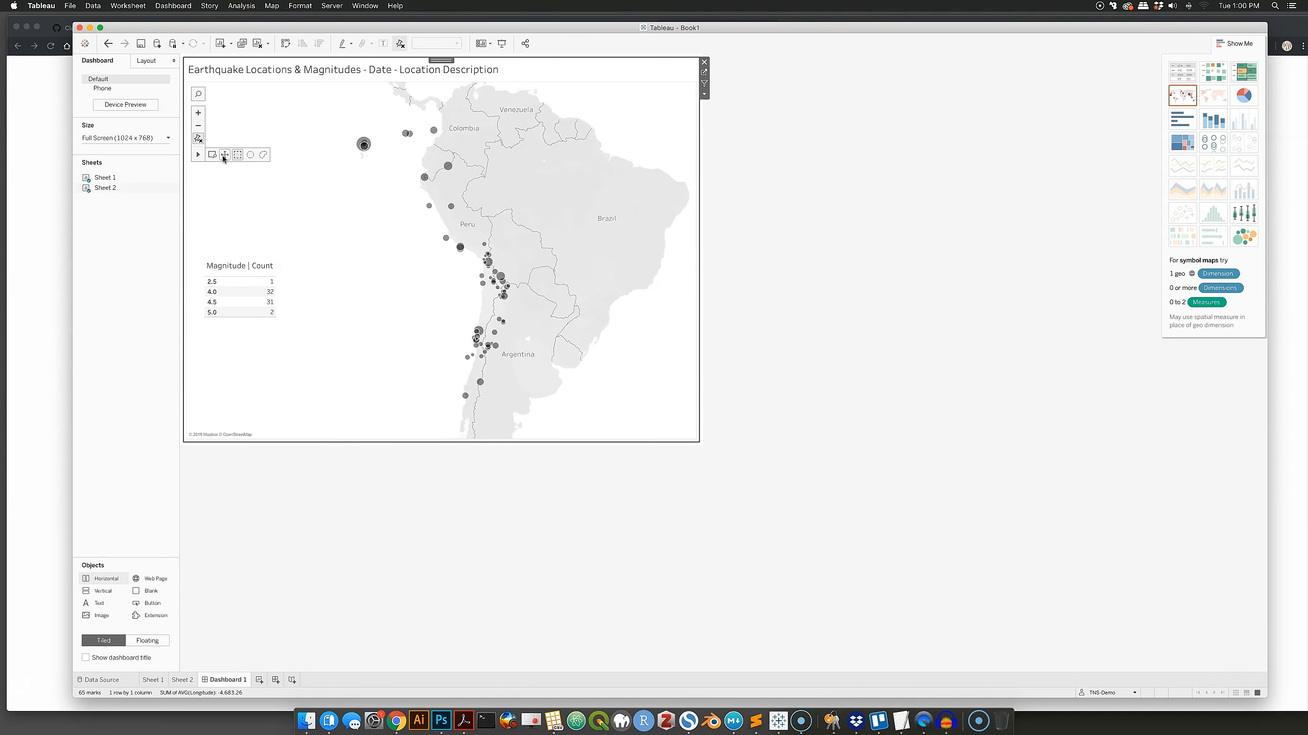
drag(554, 288, 512, 284)
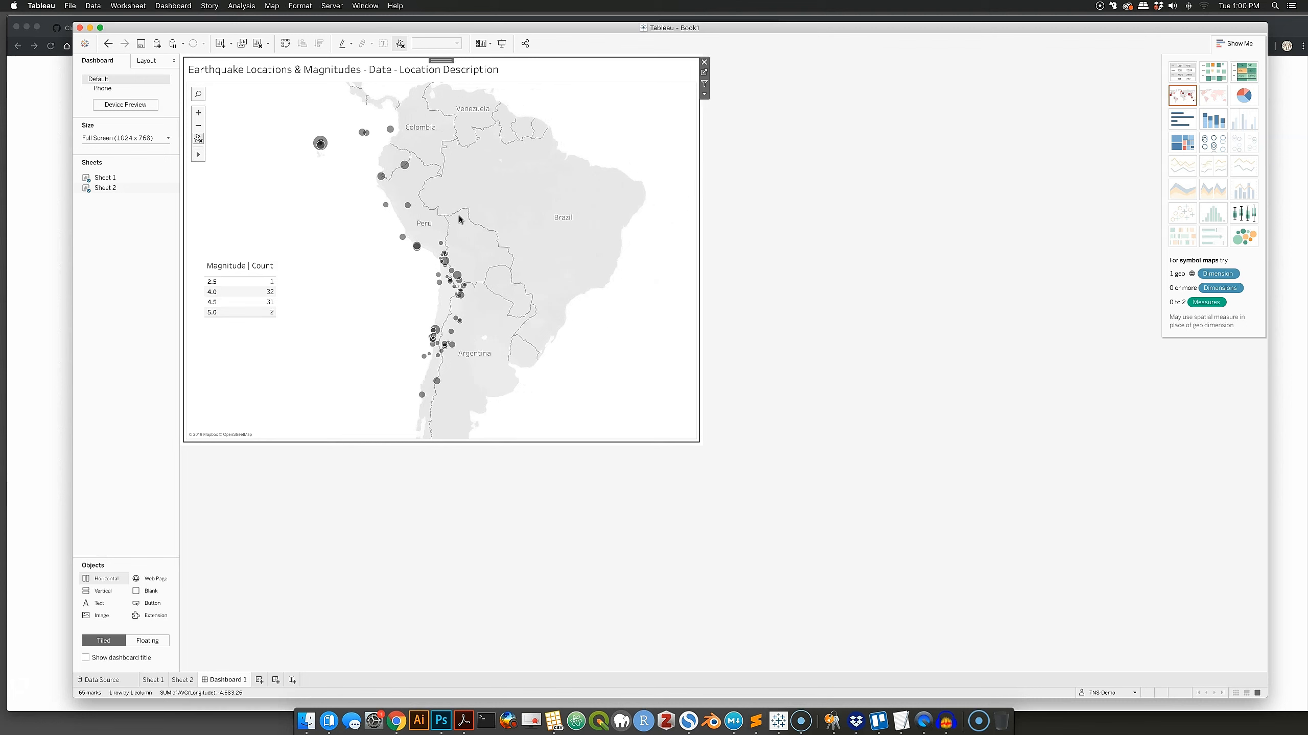
click(704, 94)
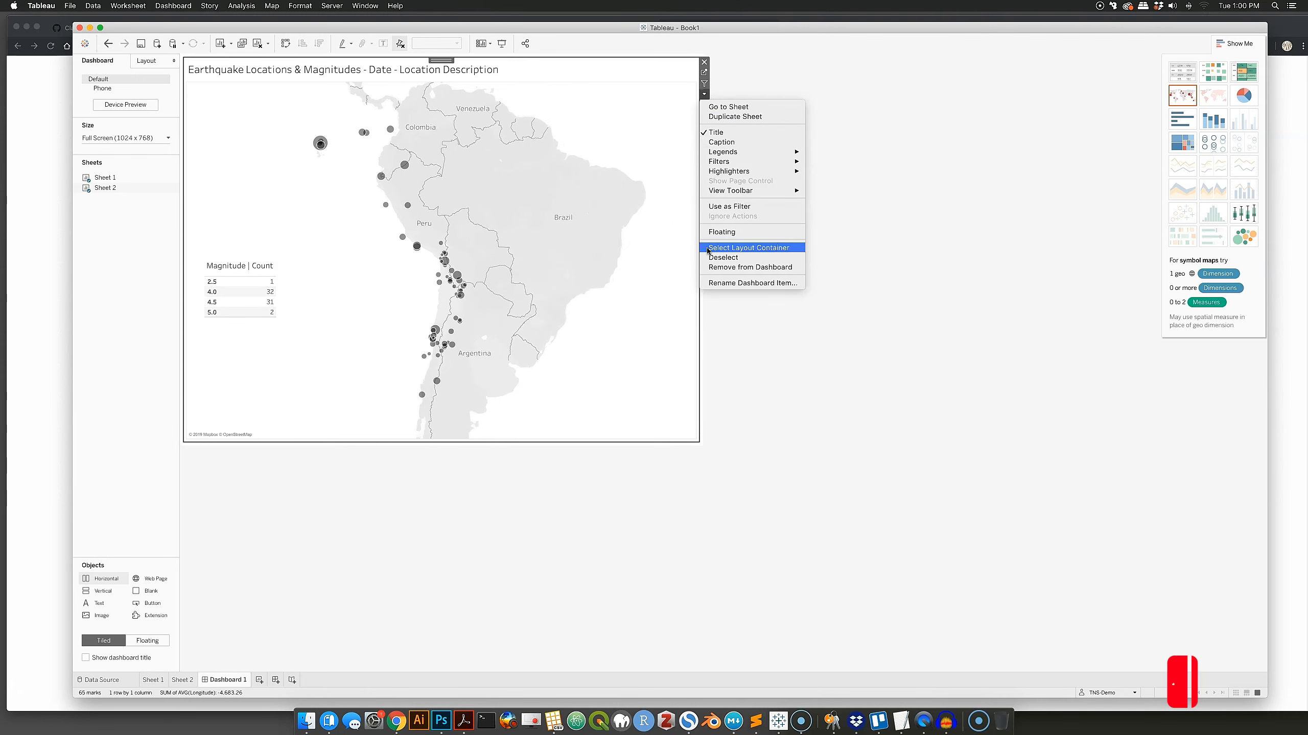
click(358, 276)
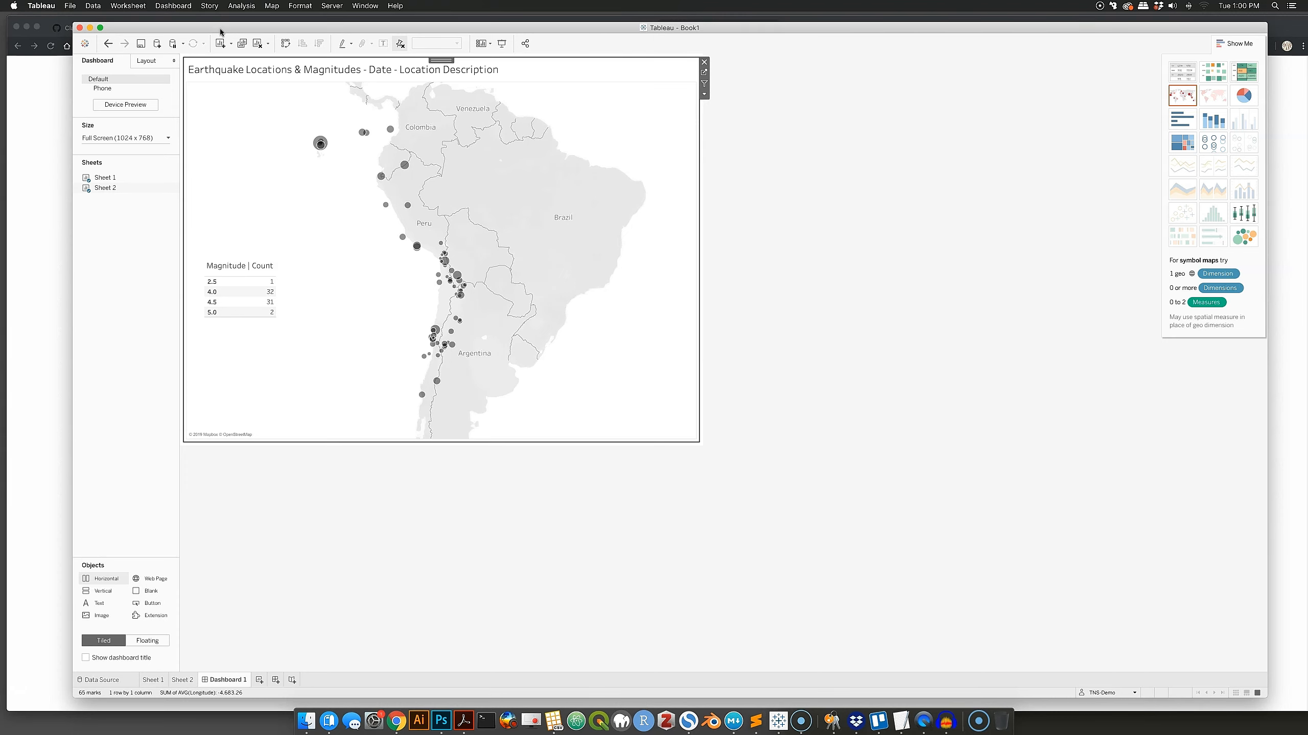
Save the workbook containing the finished earthquake dashboard
drag(219, 29, 184, 40)
click(69, 5)
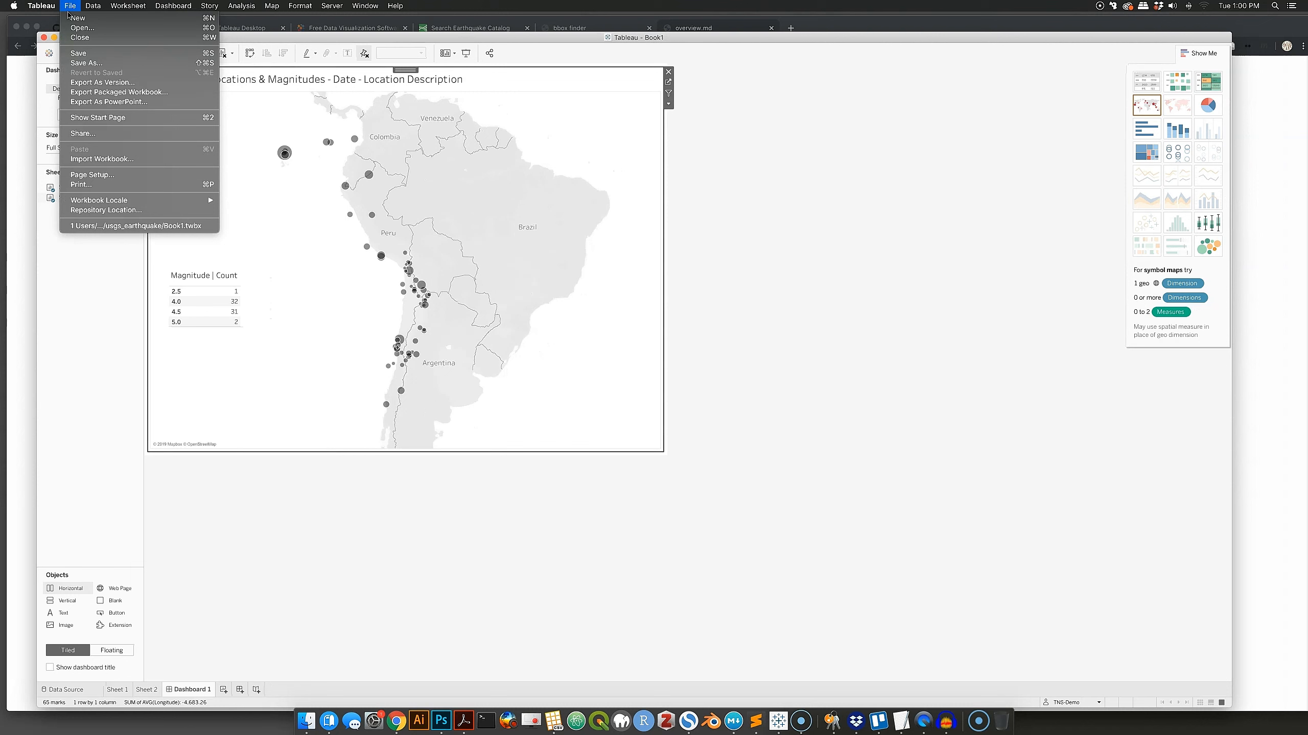
click(76, 54)
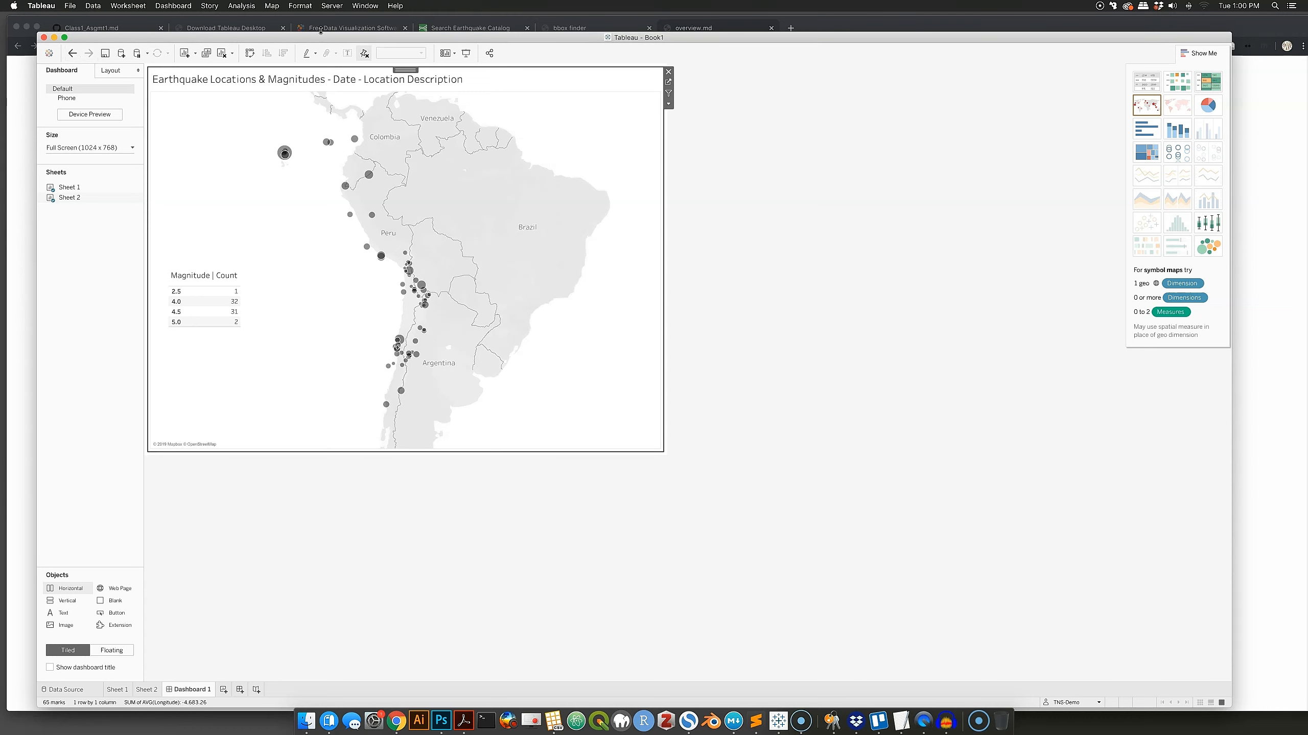
click(330, 6)
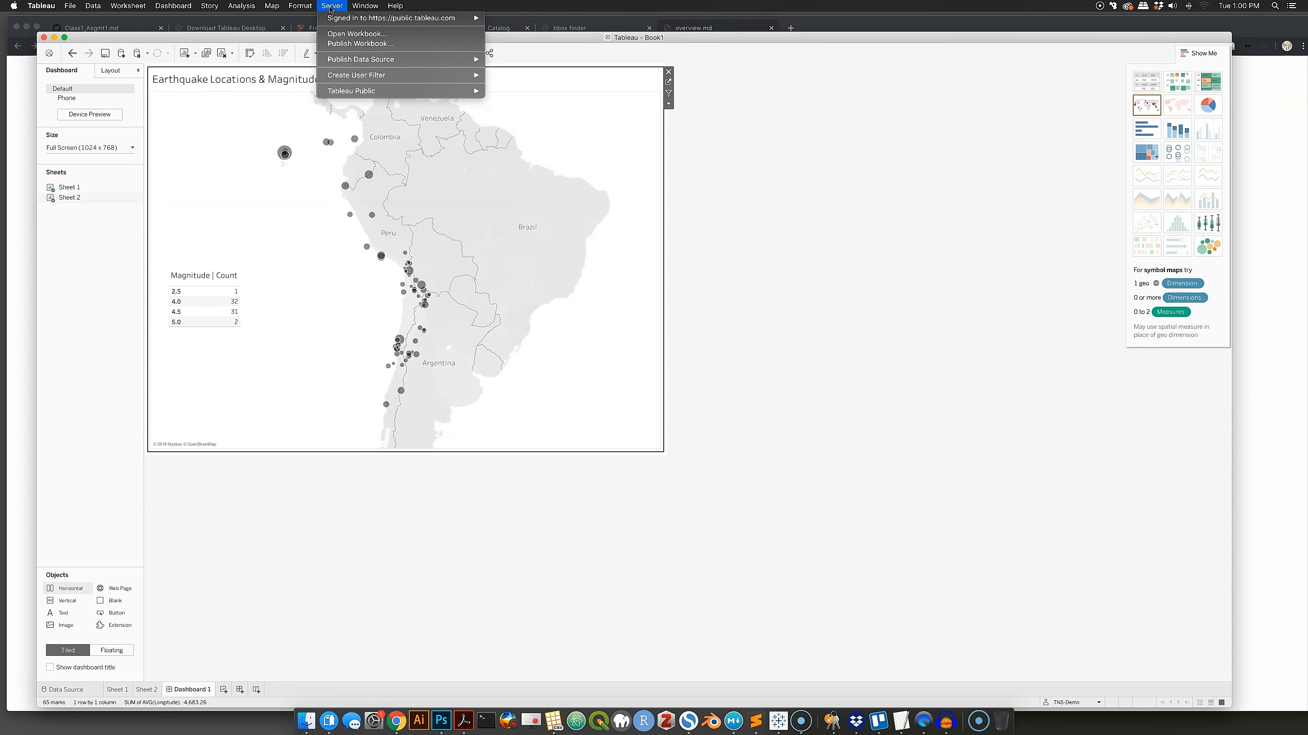
mouse_move(466, 90)
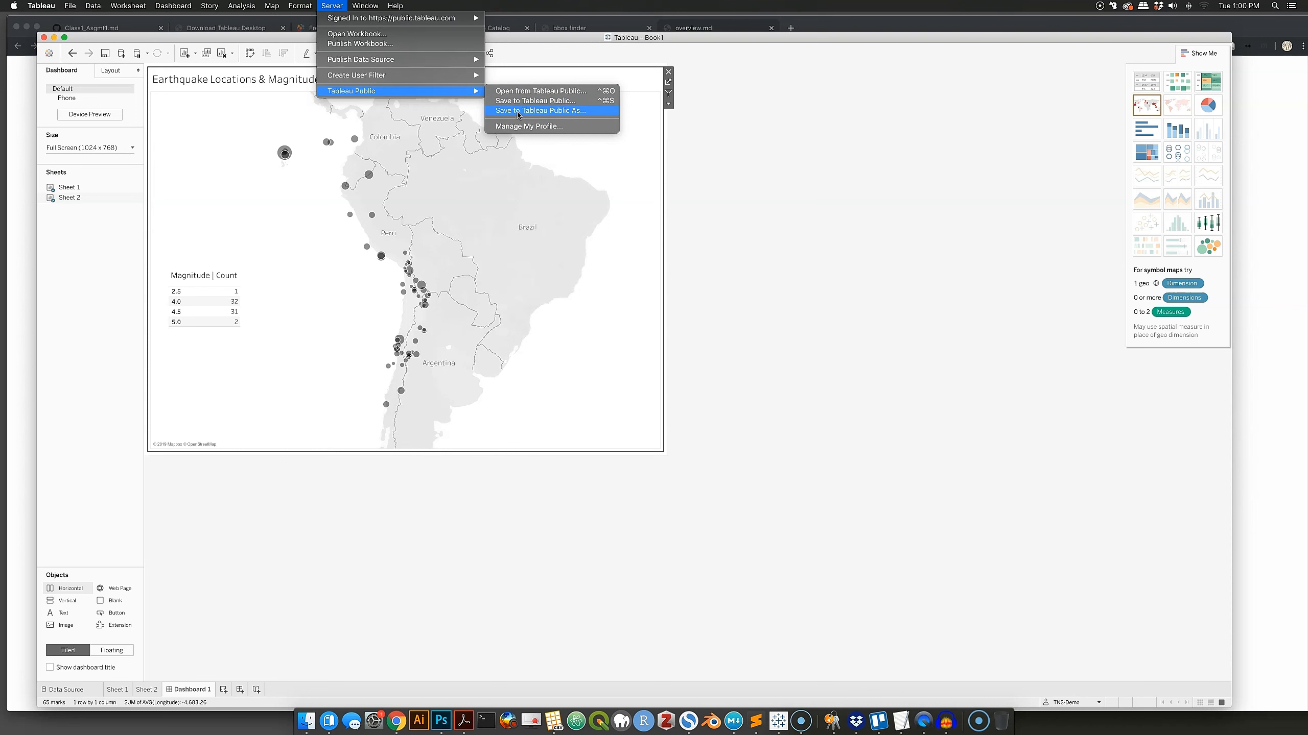
click(758, 164)
Switch to the Tableau Public profile page in Chrome and view the options of the signed-in account
drag(719, 33, 725, 122)
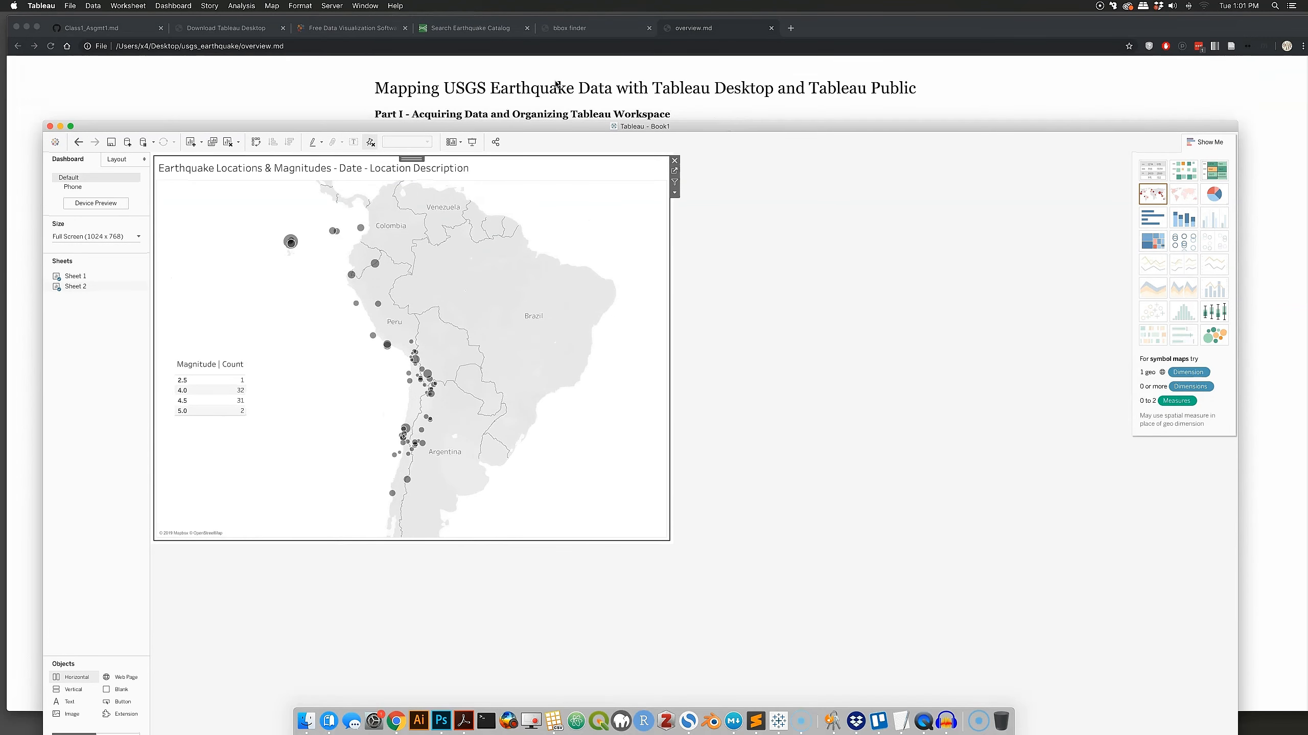
click(335, 30)
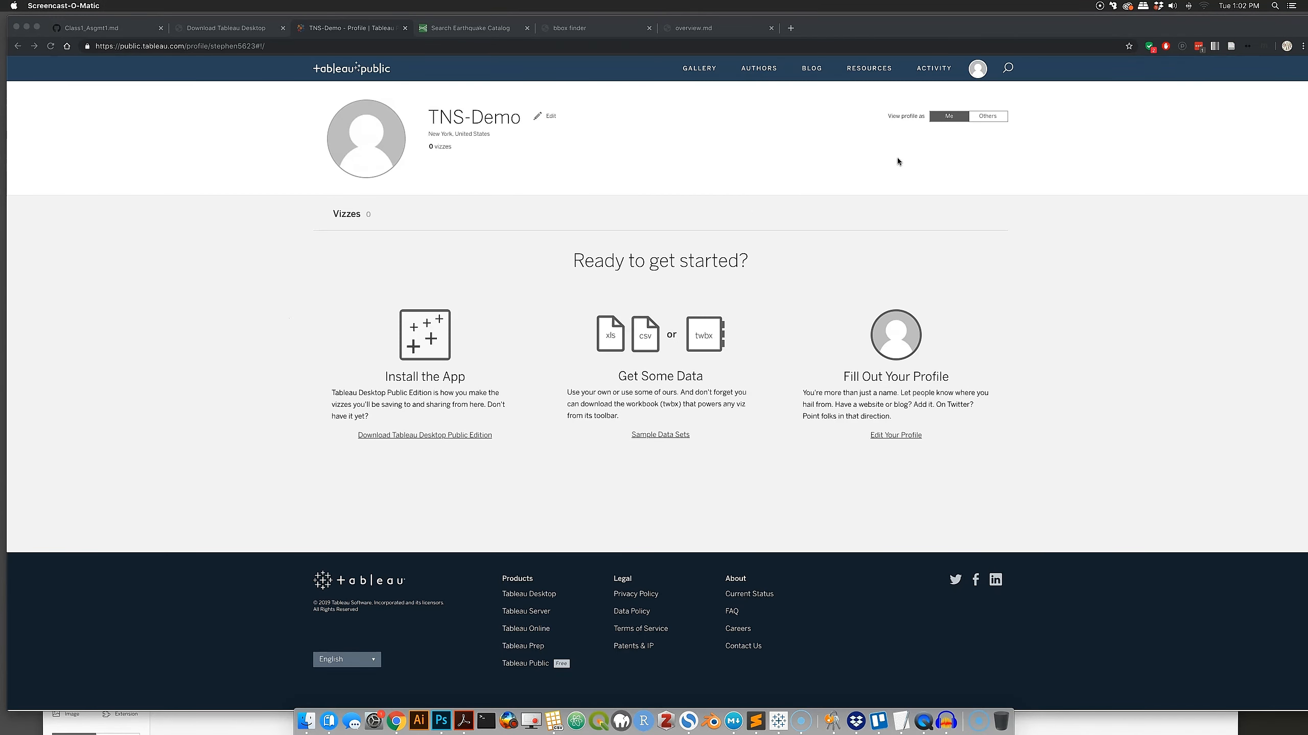
click(986, 70)
click(983, 70)
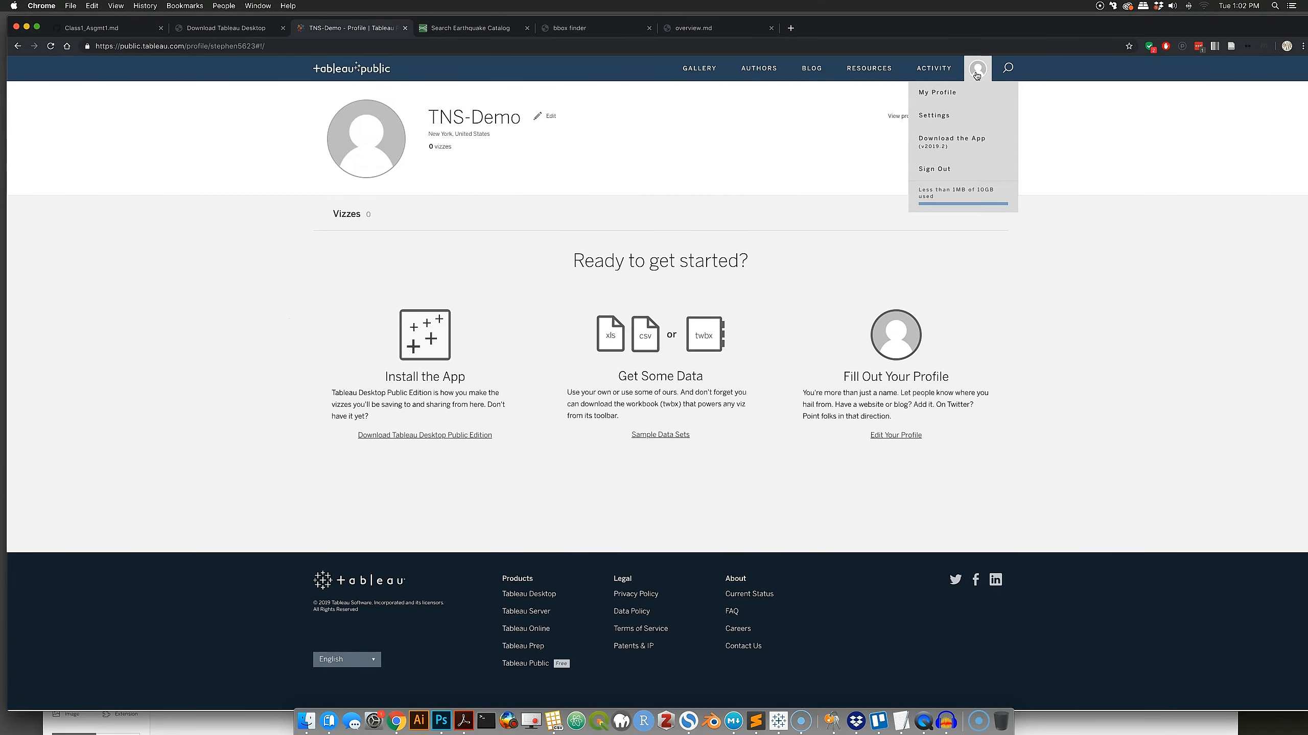
mouse_move(971, 74)
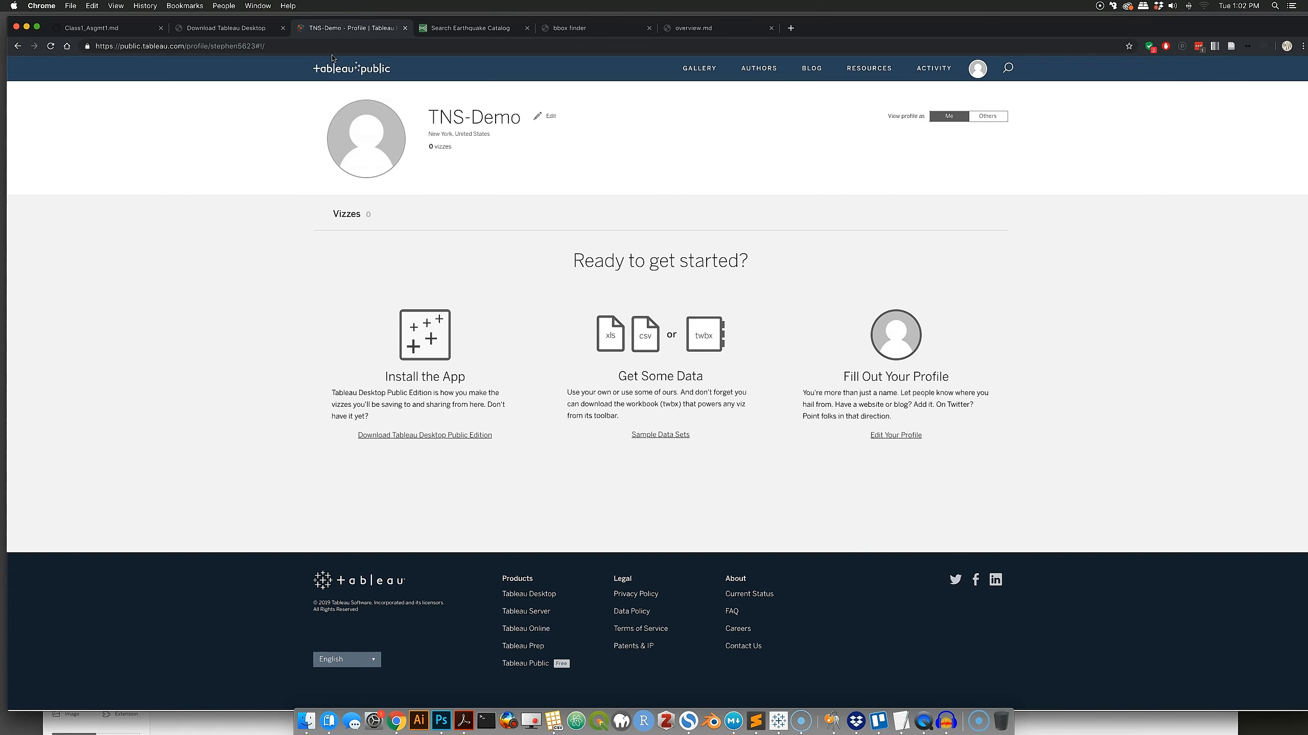
Switch back to Tableau and publish the workbook to Tableau Public with the title Book1
click(778, 722)
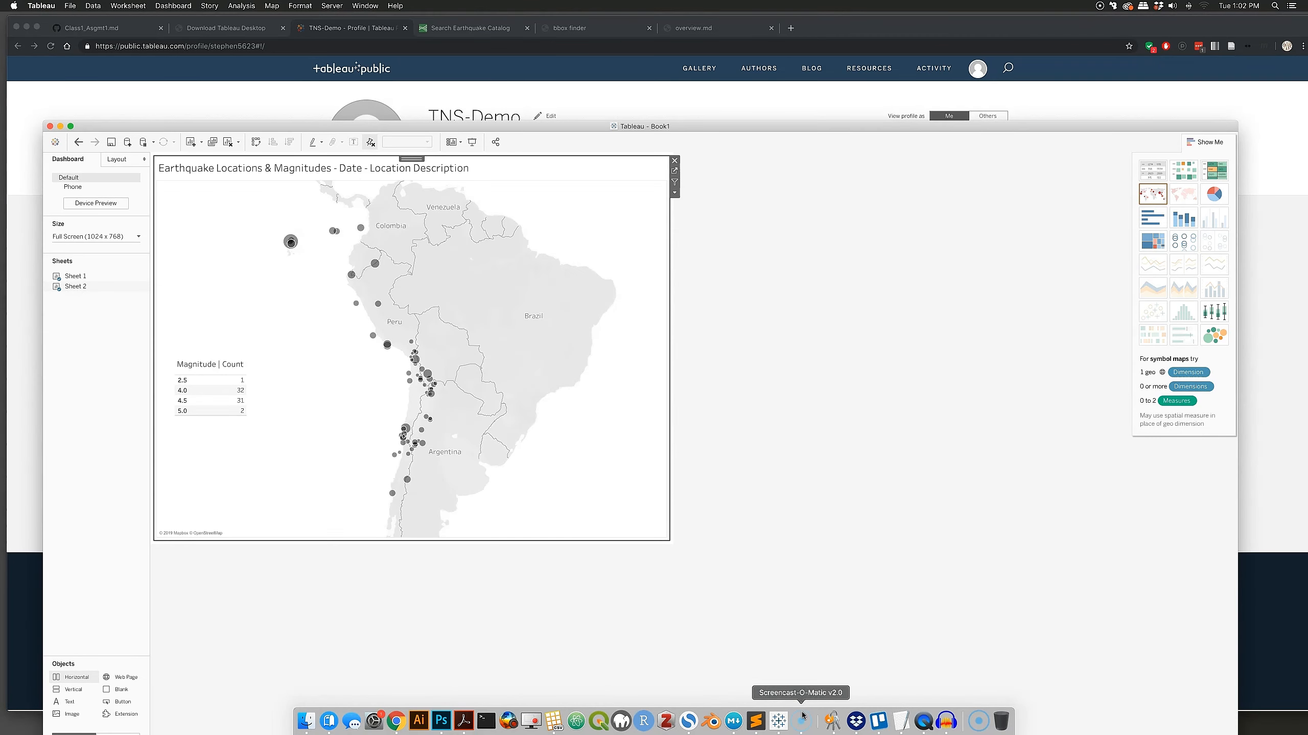
drag(396, 130, 402, 78)
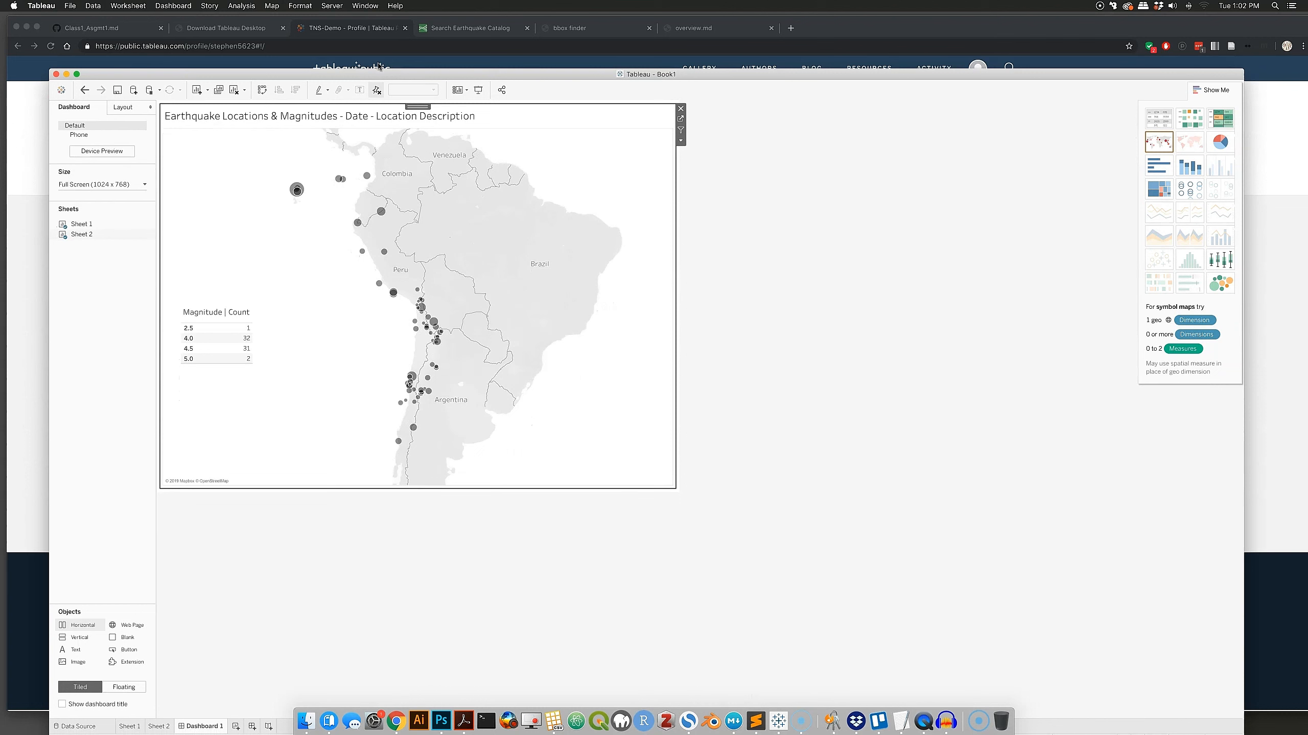
click(305, 7)
mouse_move(332, 6)
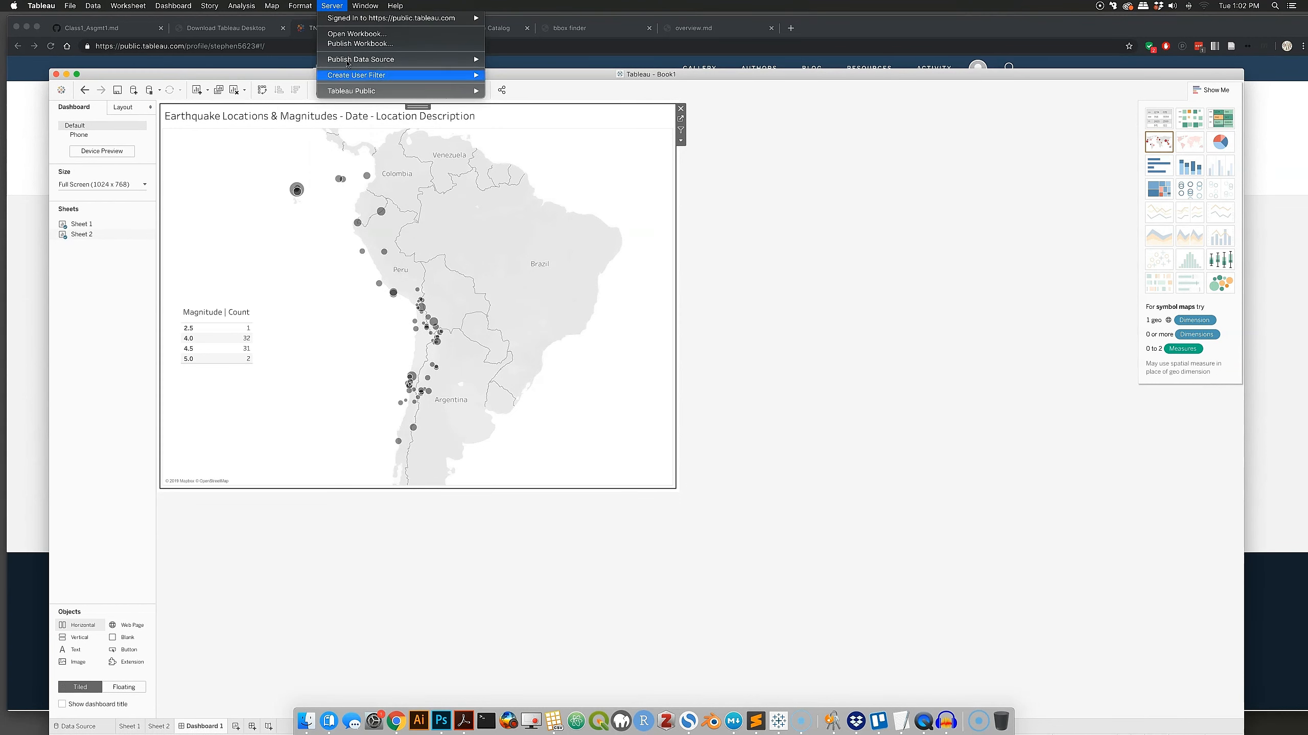
mouse_move(392, 90)
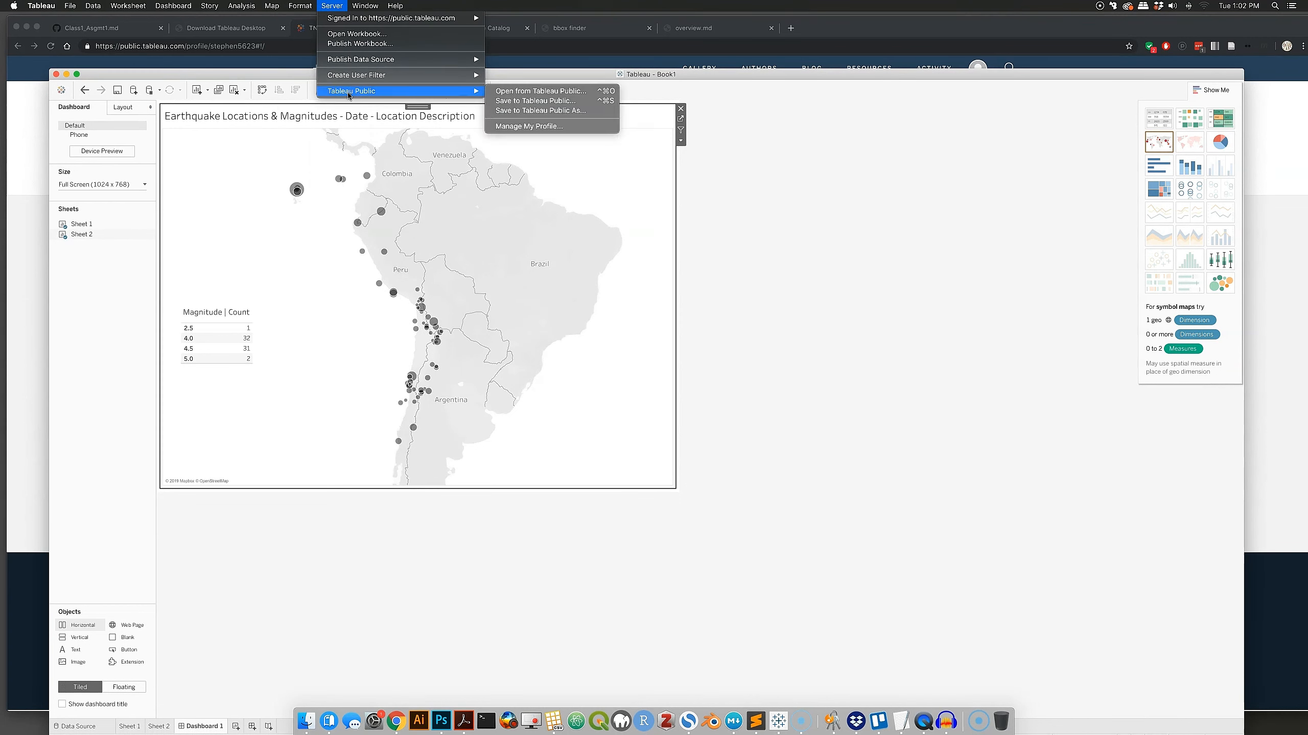
click(551, 112)
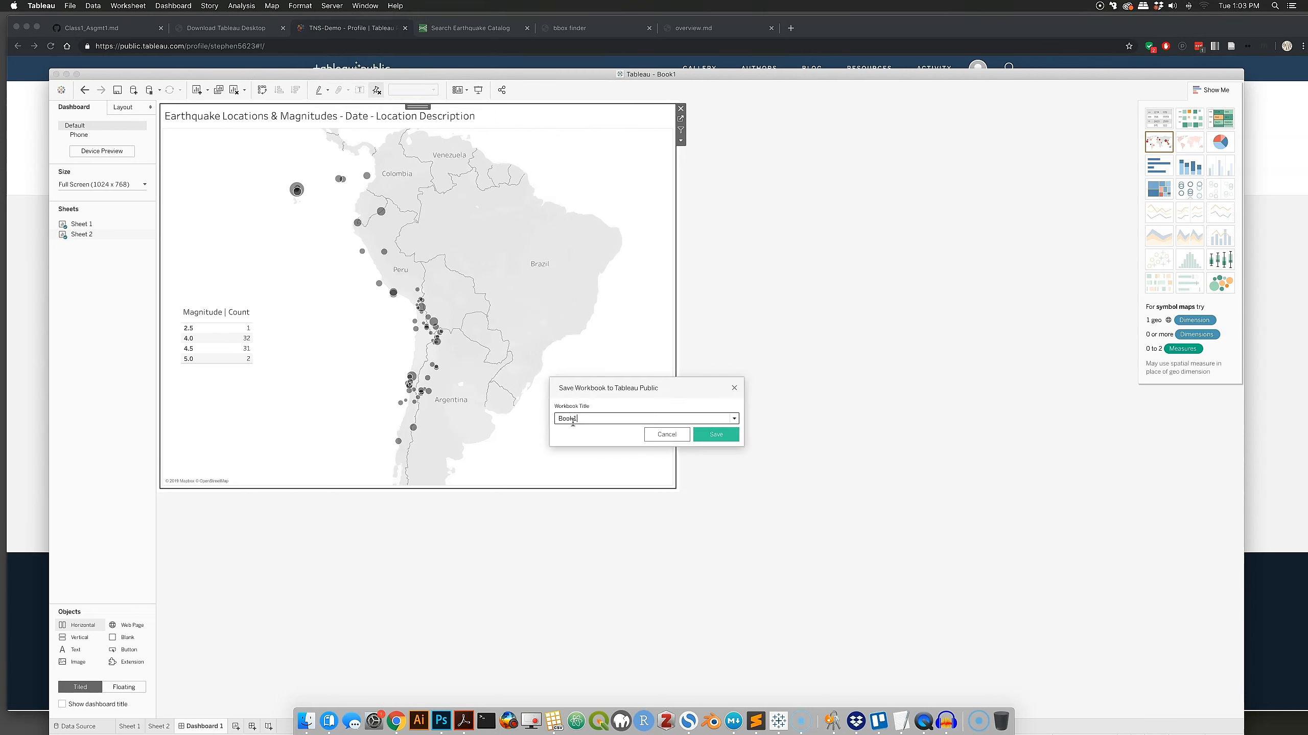
click(715, 437)
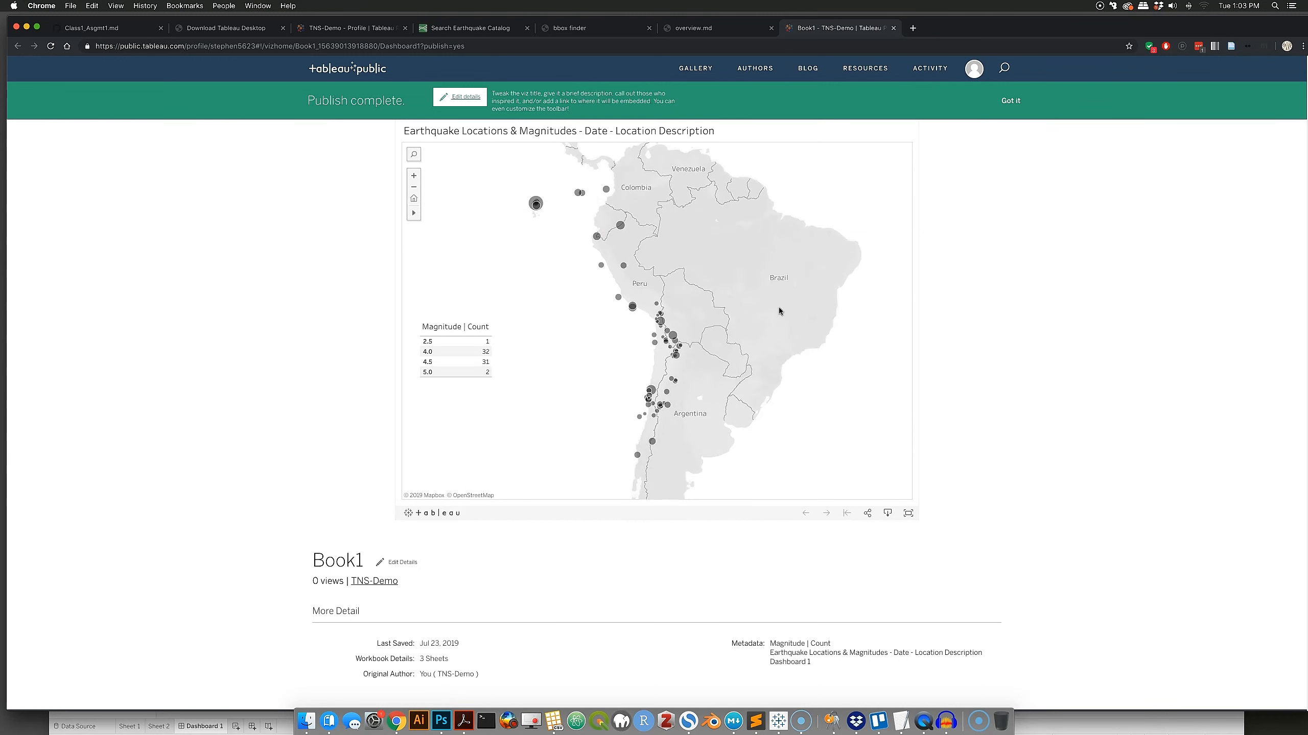
Return to Tableau and open the Tableau Public profile management page in the browser
click(769, 723)
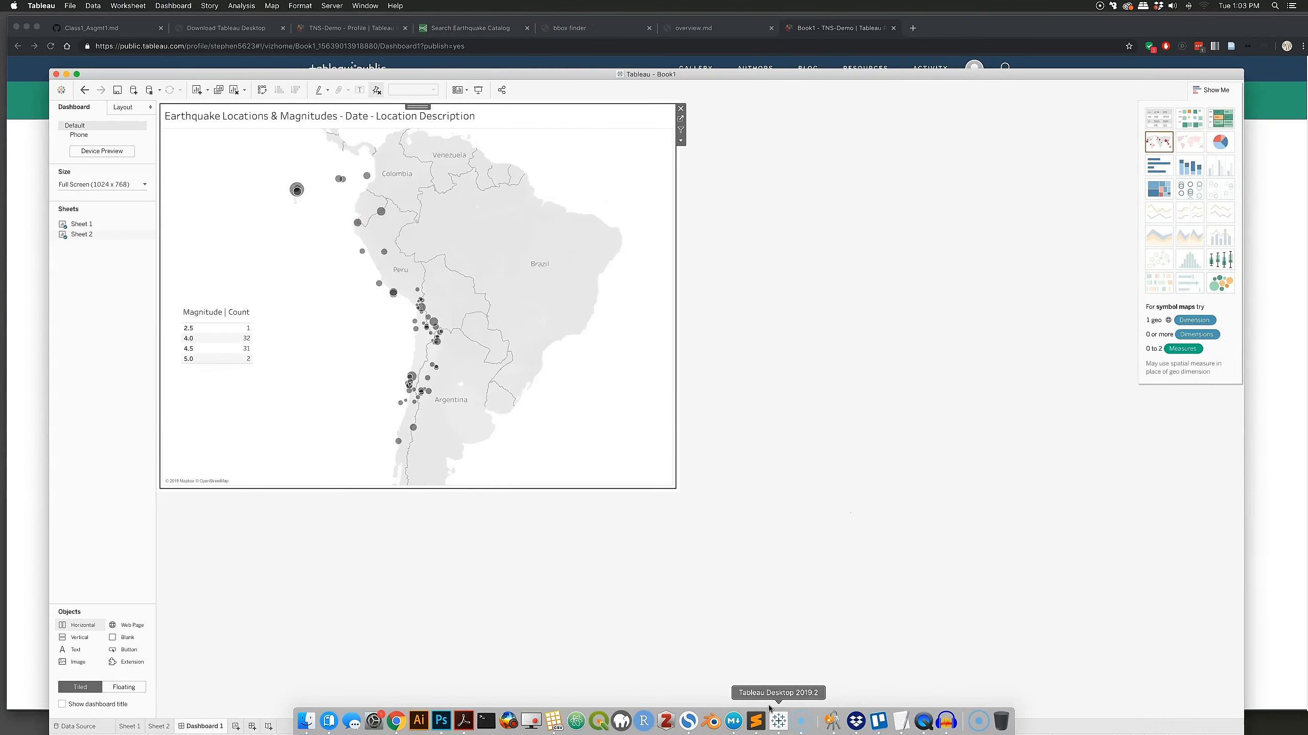
click(301, 7)
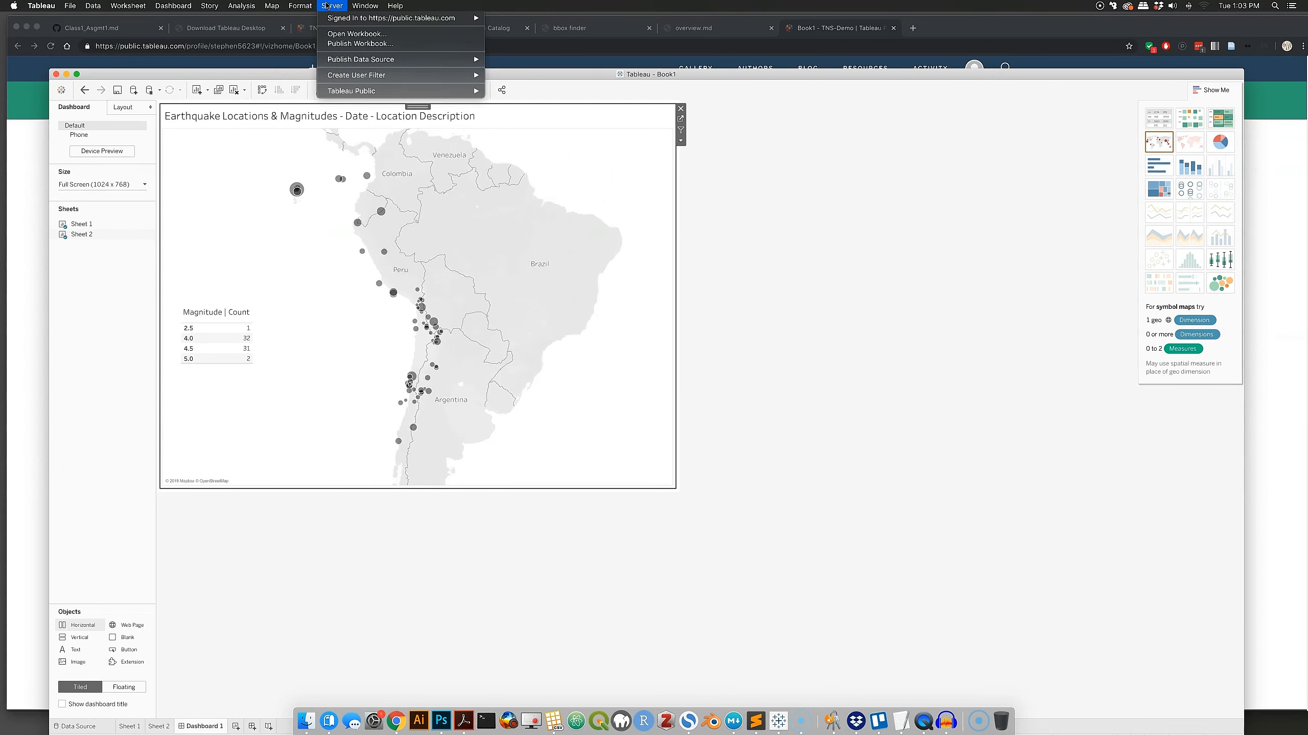
mouse_move(361, 90)
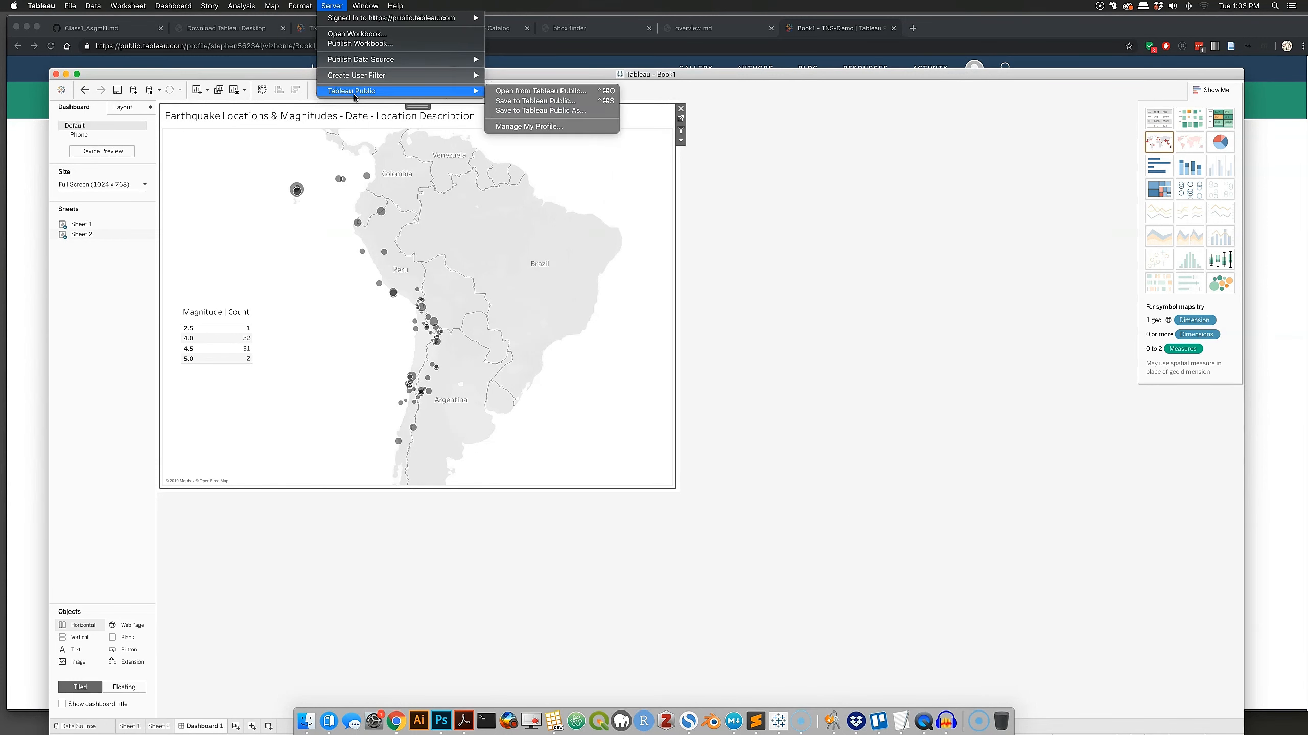
click(554, 129)
mouse_move(972, 79)
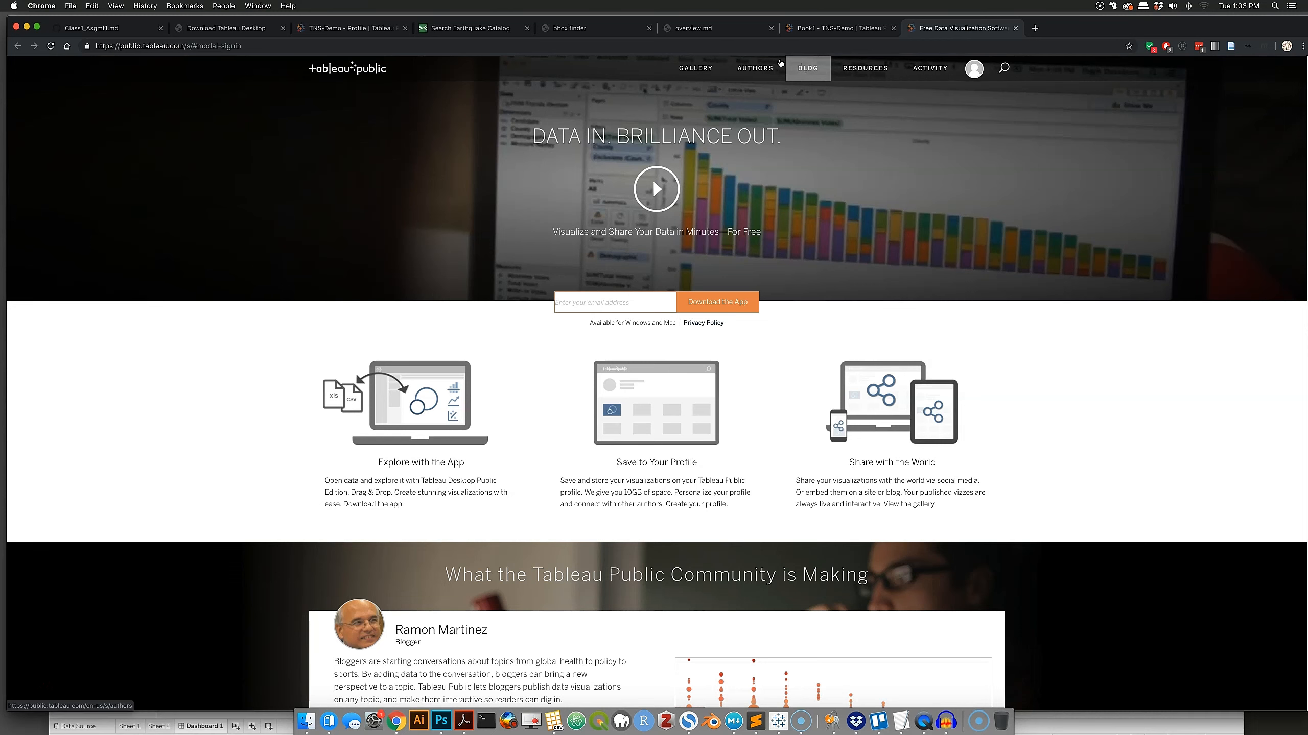
Bring Tableau back to the front and look at the sign-in and sign-out options for public.tableau.com
drag(1078, 25, 1034, 287)
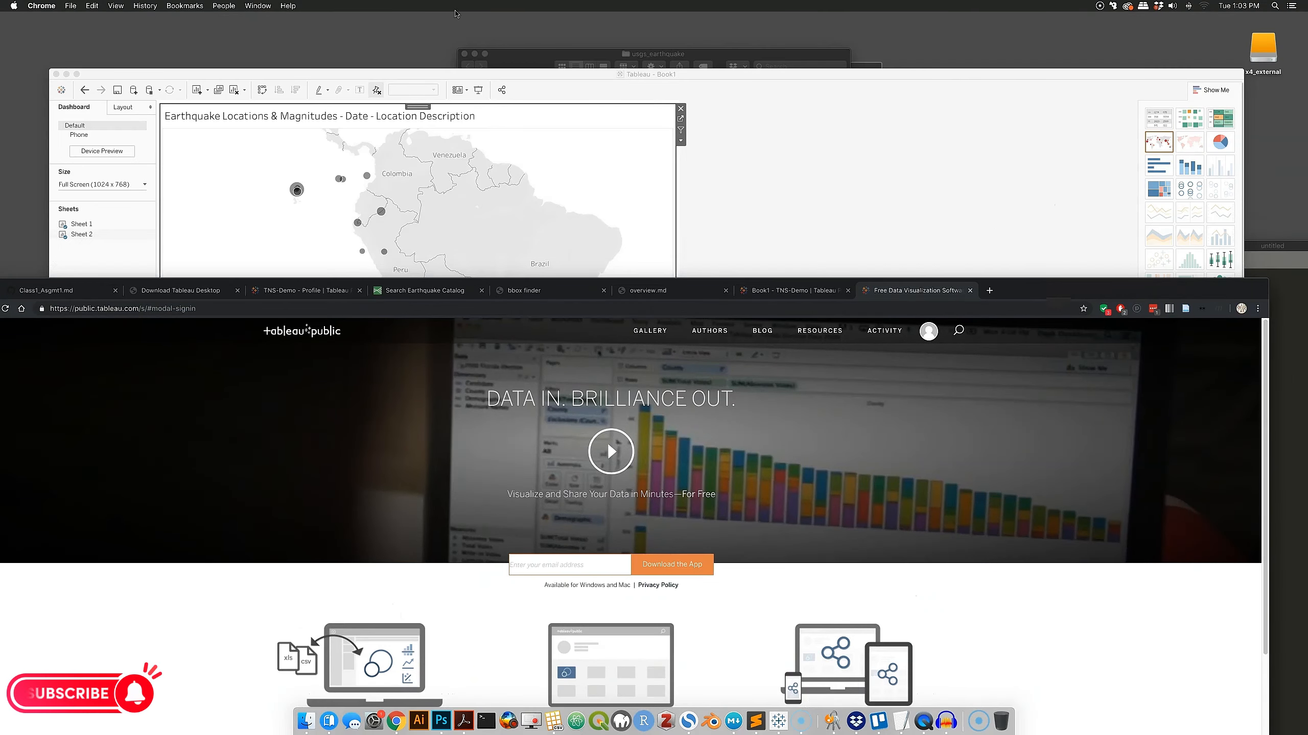
drag(448, 74, 419, 48)
click(330, 6)
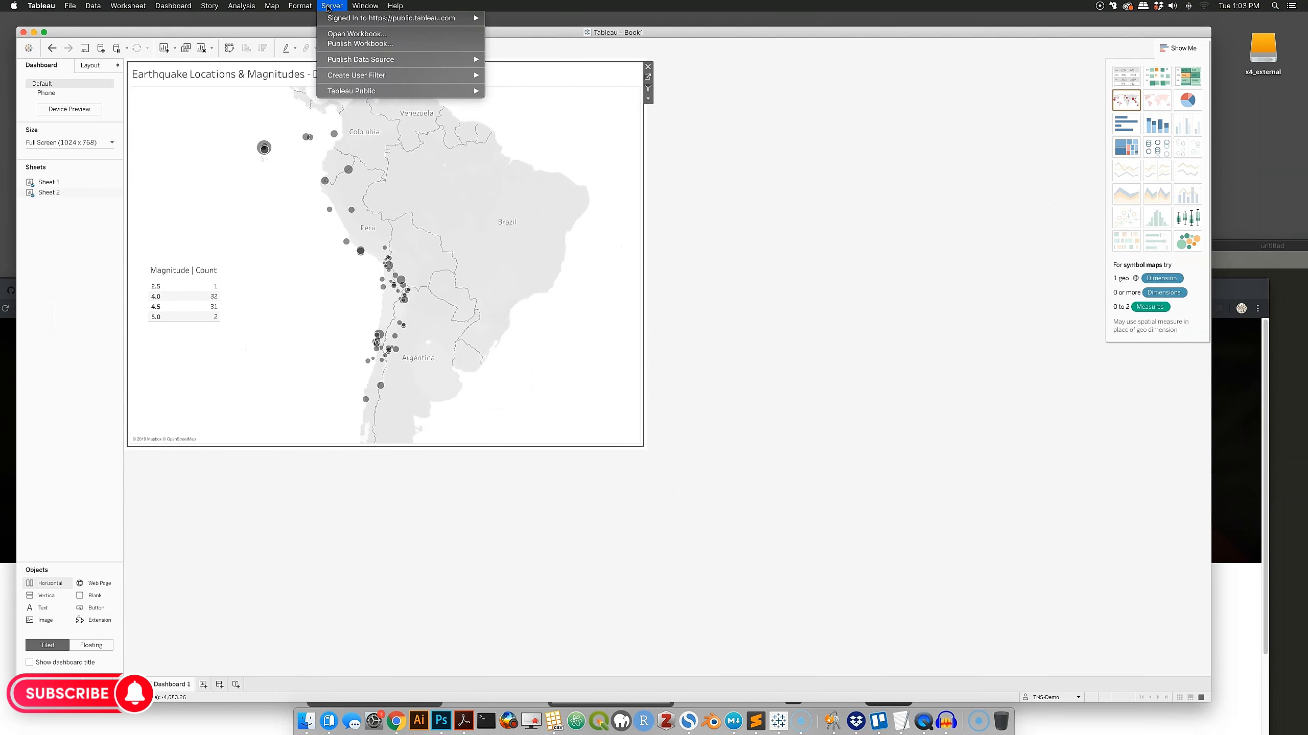
mouse_move(412, 18)
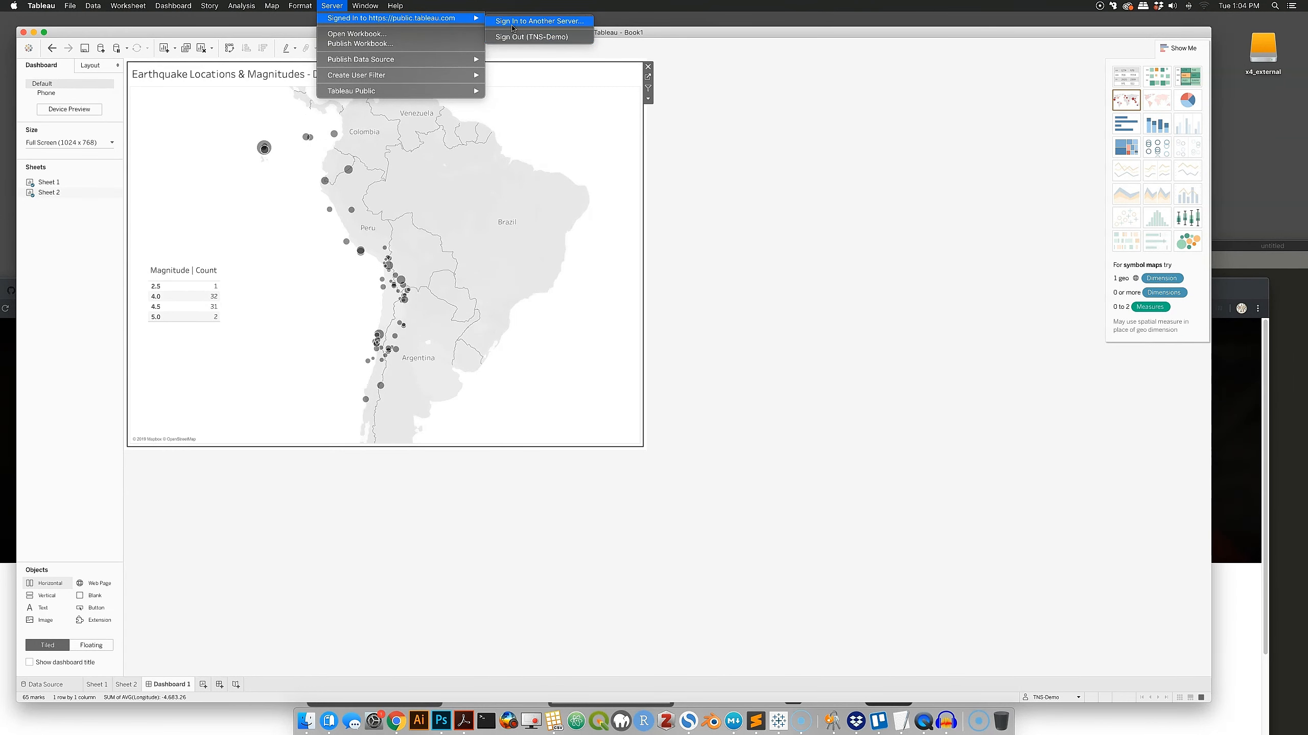
mouse_move(378, 93)
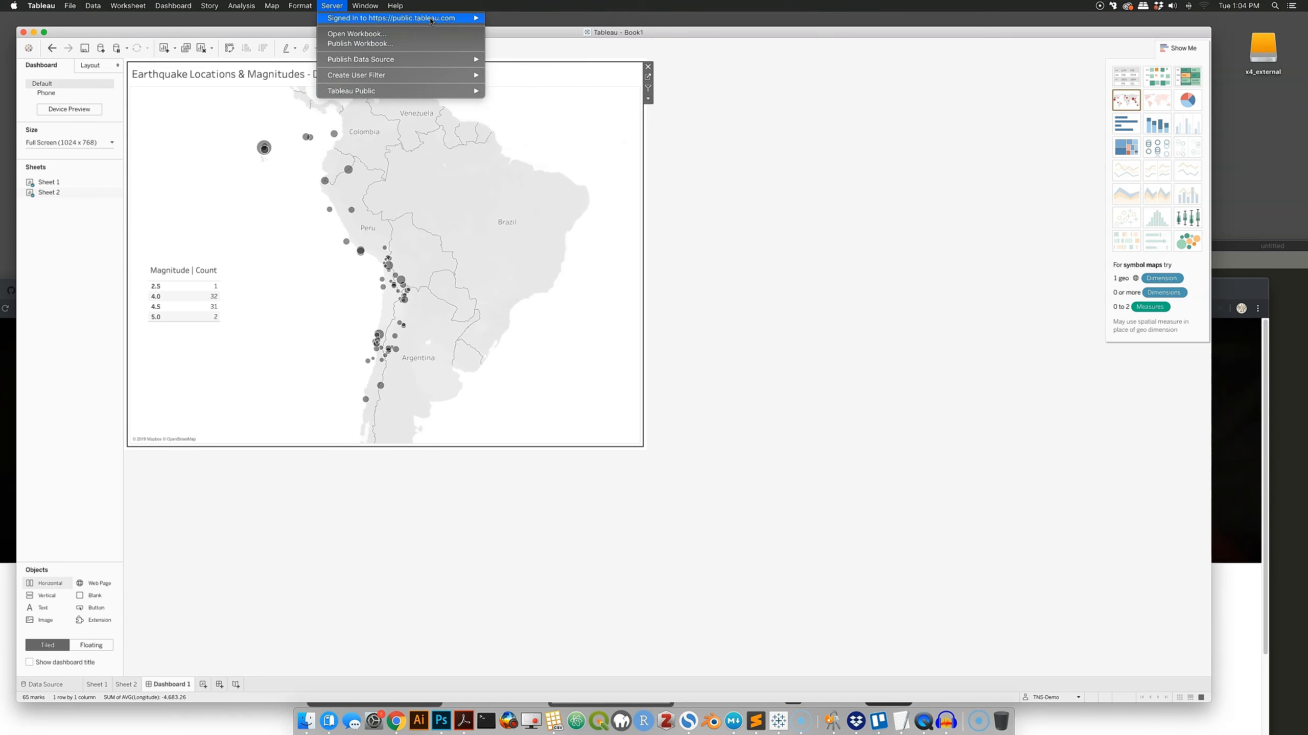
click(805, 213)
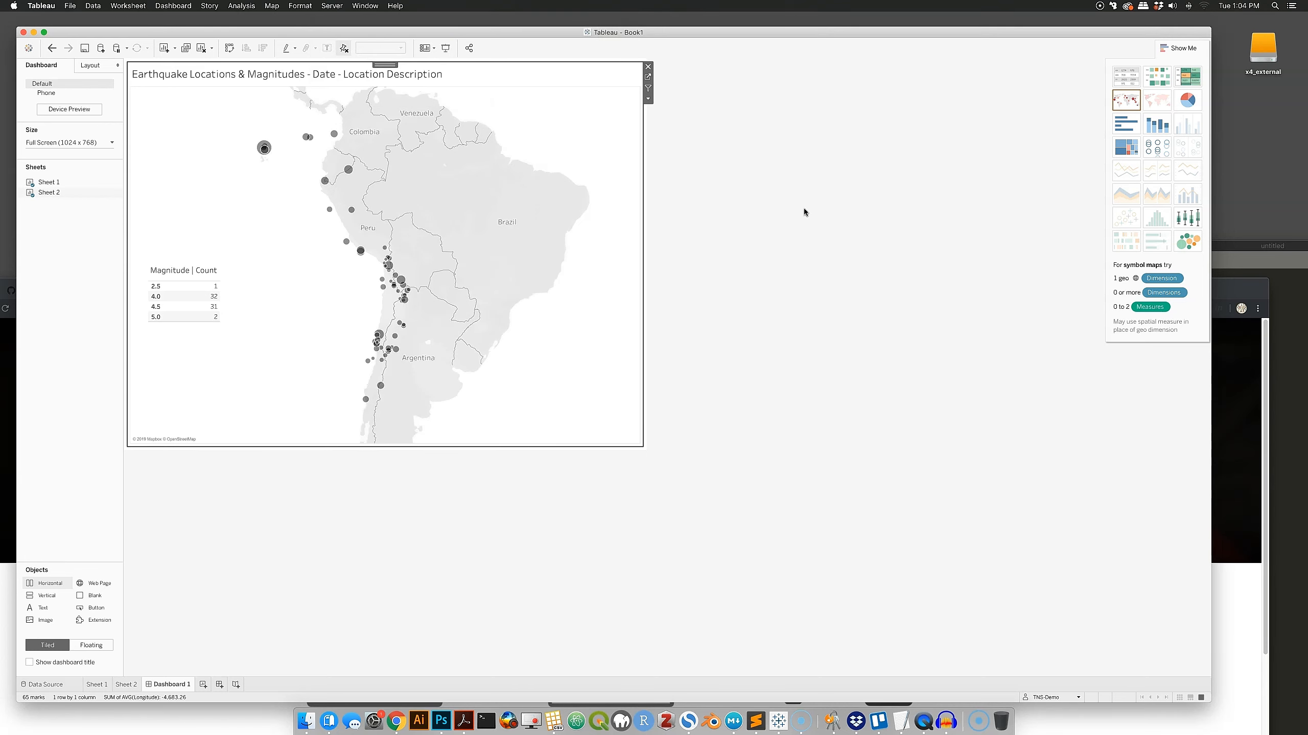
Try to save the workbook locally from the dashboard view
drag(525, 31, 586, 59)
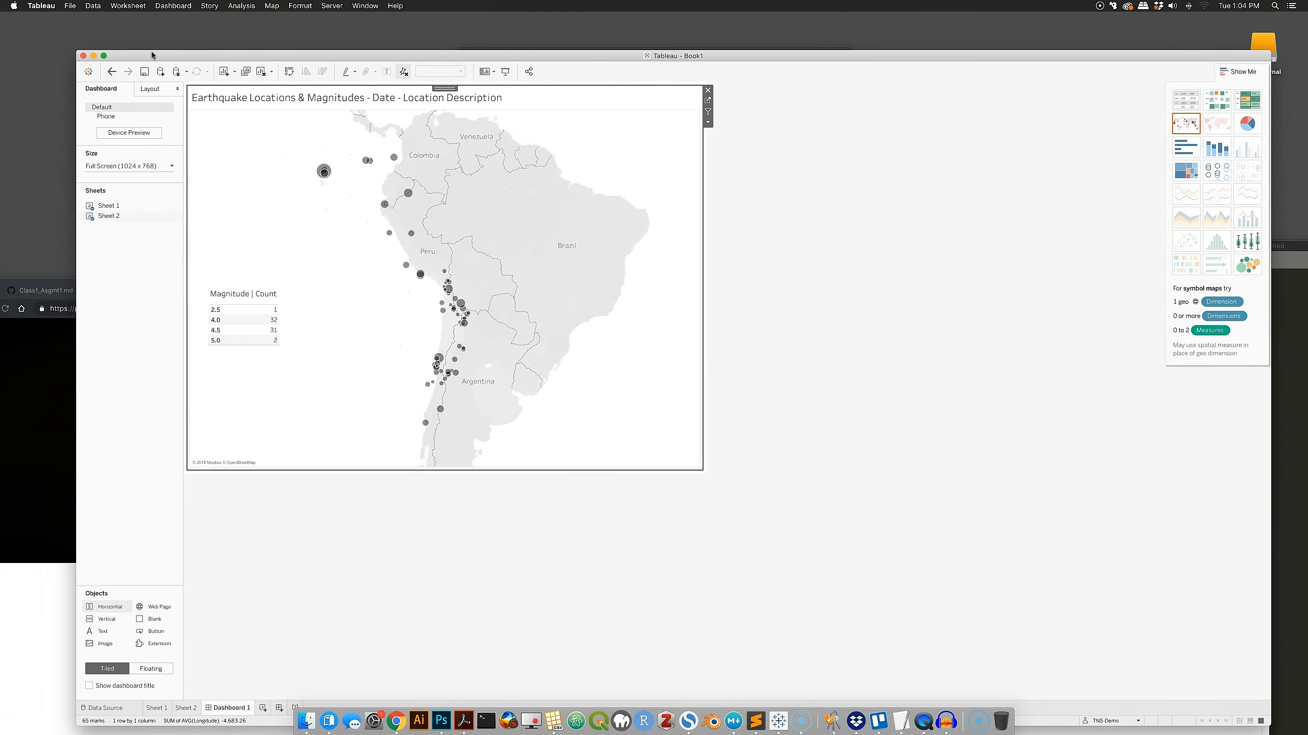
drag(153, 56, 148, 40)
click(67, 4)
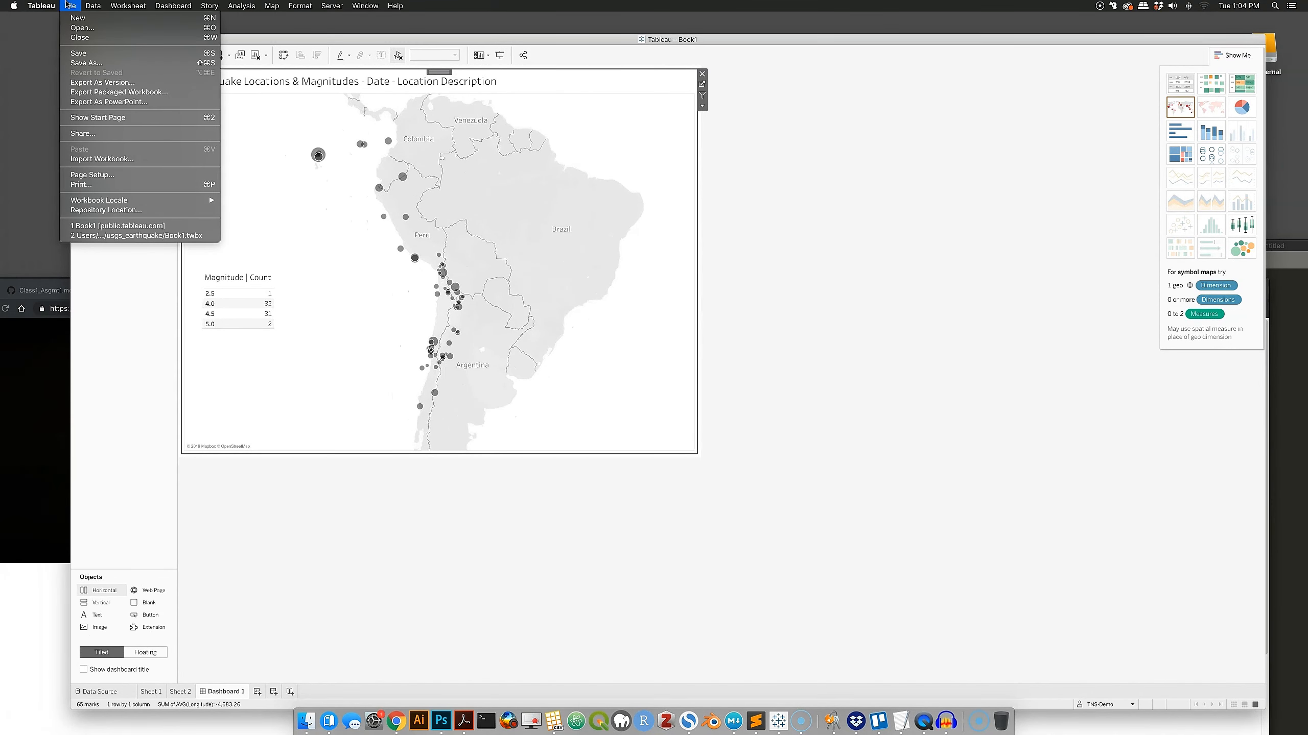
click(83, 53)
drag(173, 43, 203, 39)
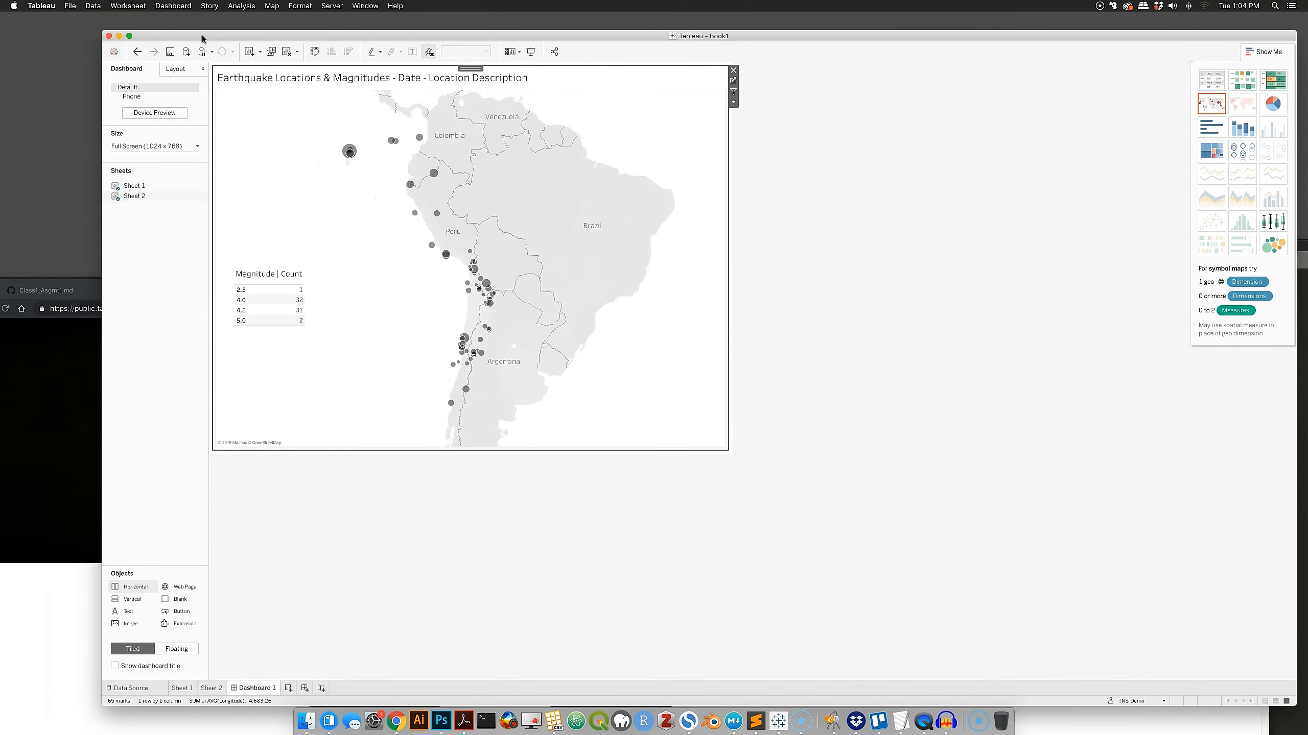
Refresh the query data source's extract, creating it while saving the packaged workbook as Book1 in the usgs_earthquake folder
click(154, 687)
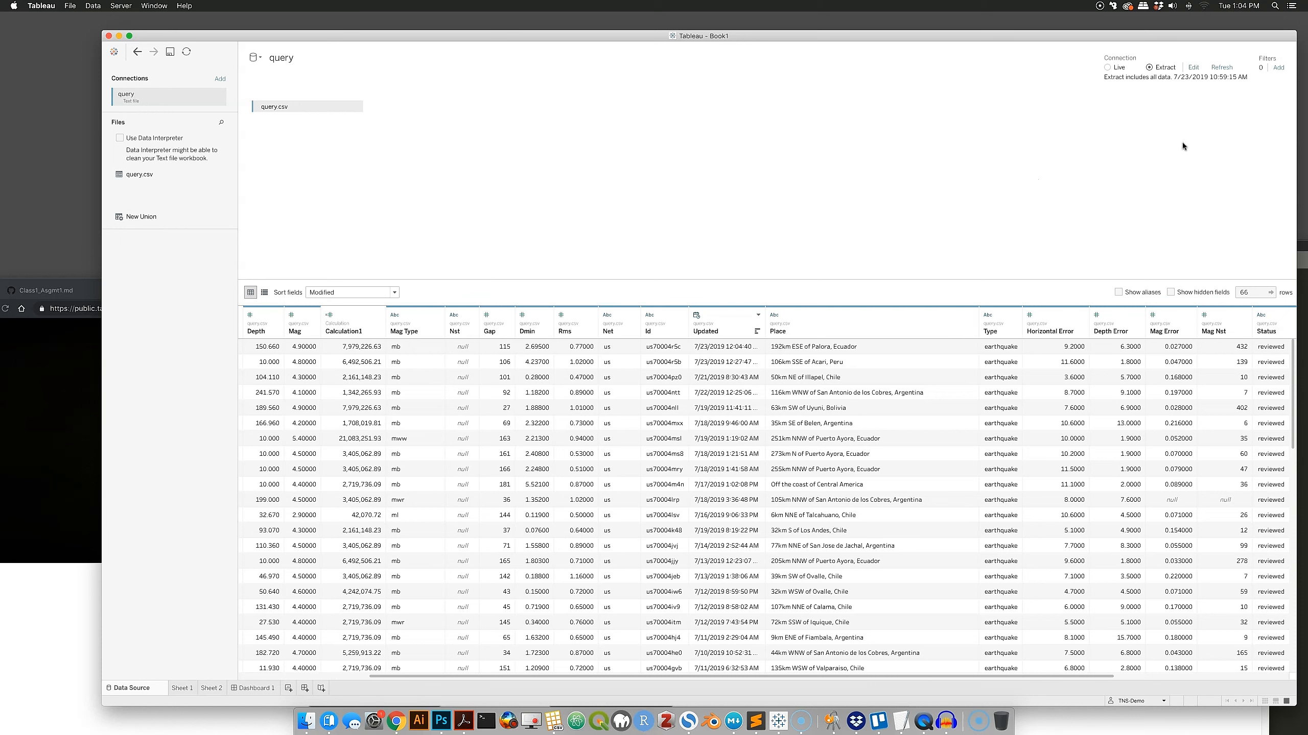
click(1223, 71)
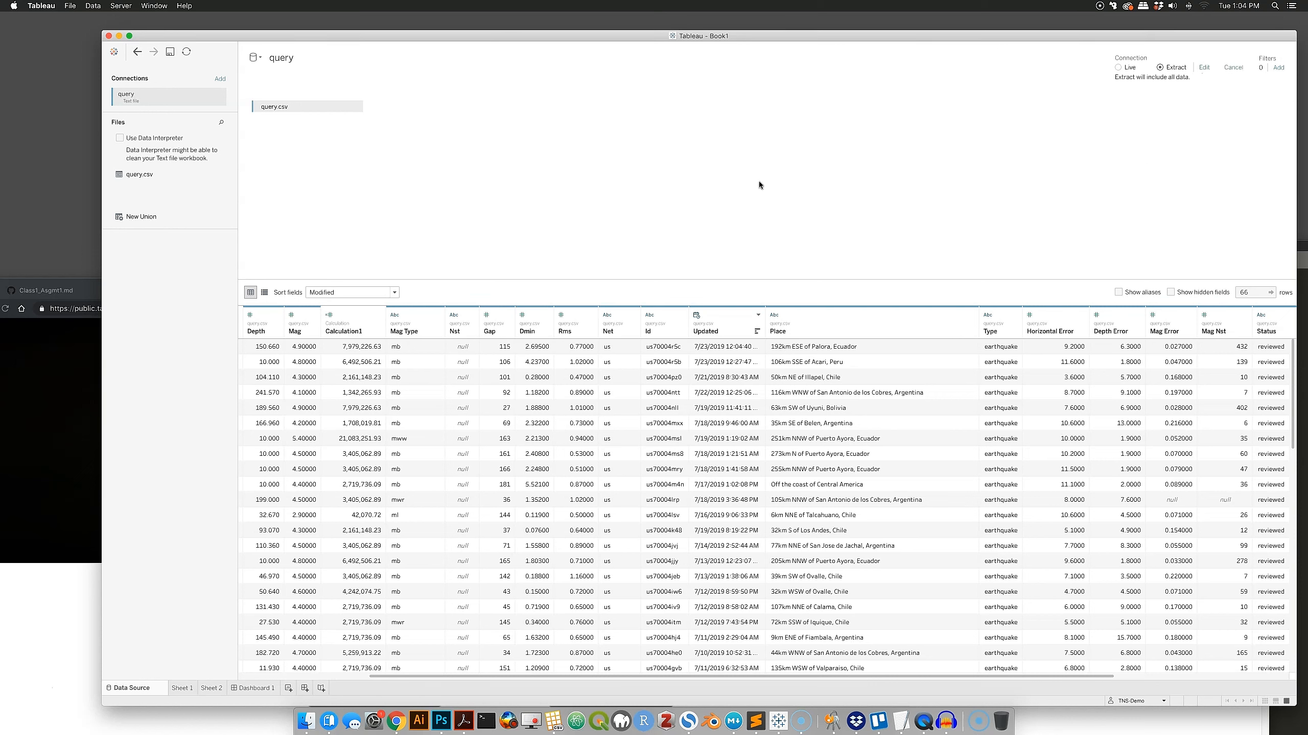
click(70, 6)
click(84, 58)
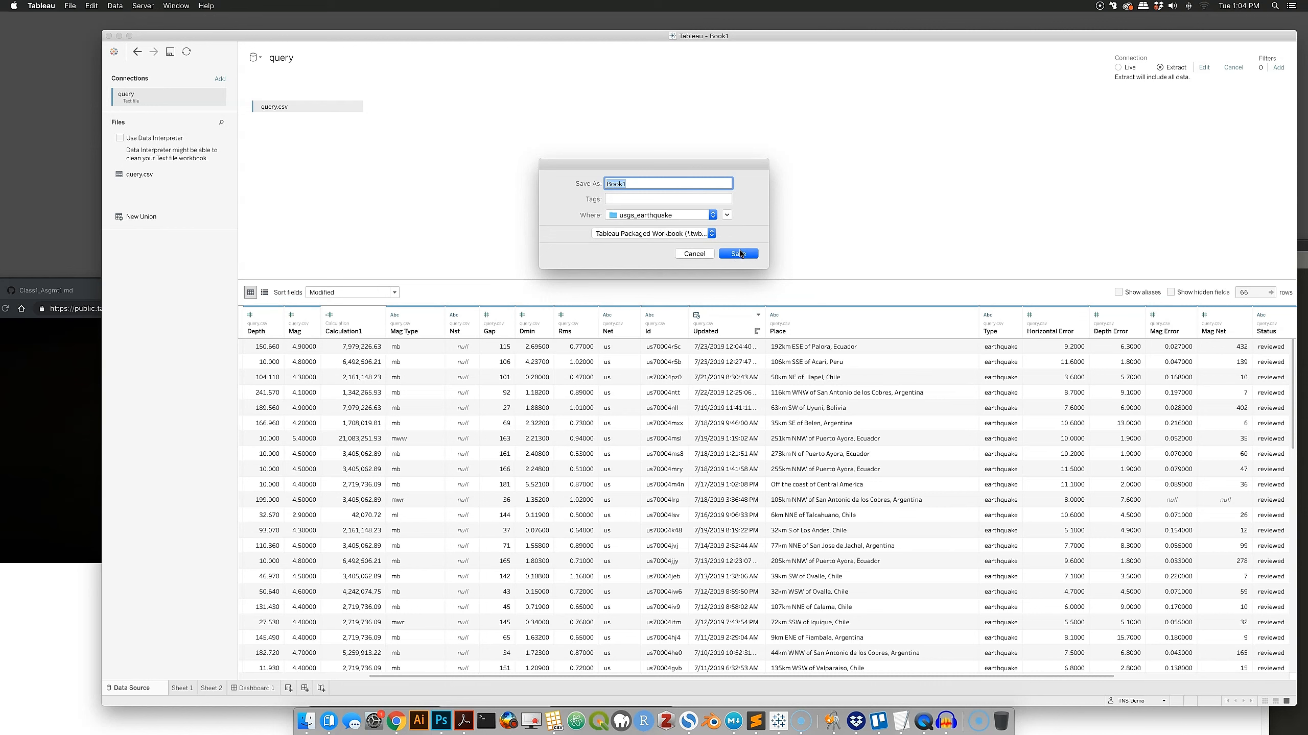
click(740, 254)
click(741, 235)
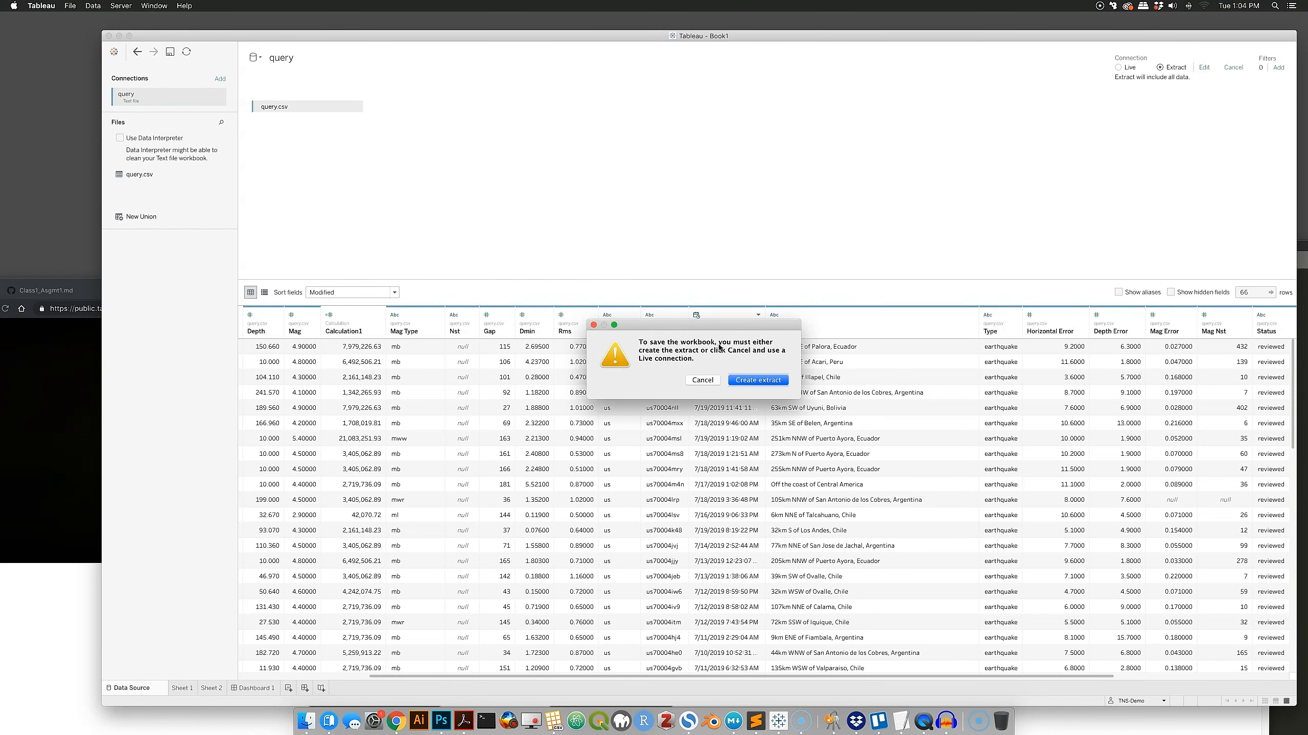
click(761, 381)
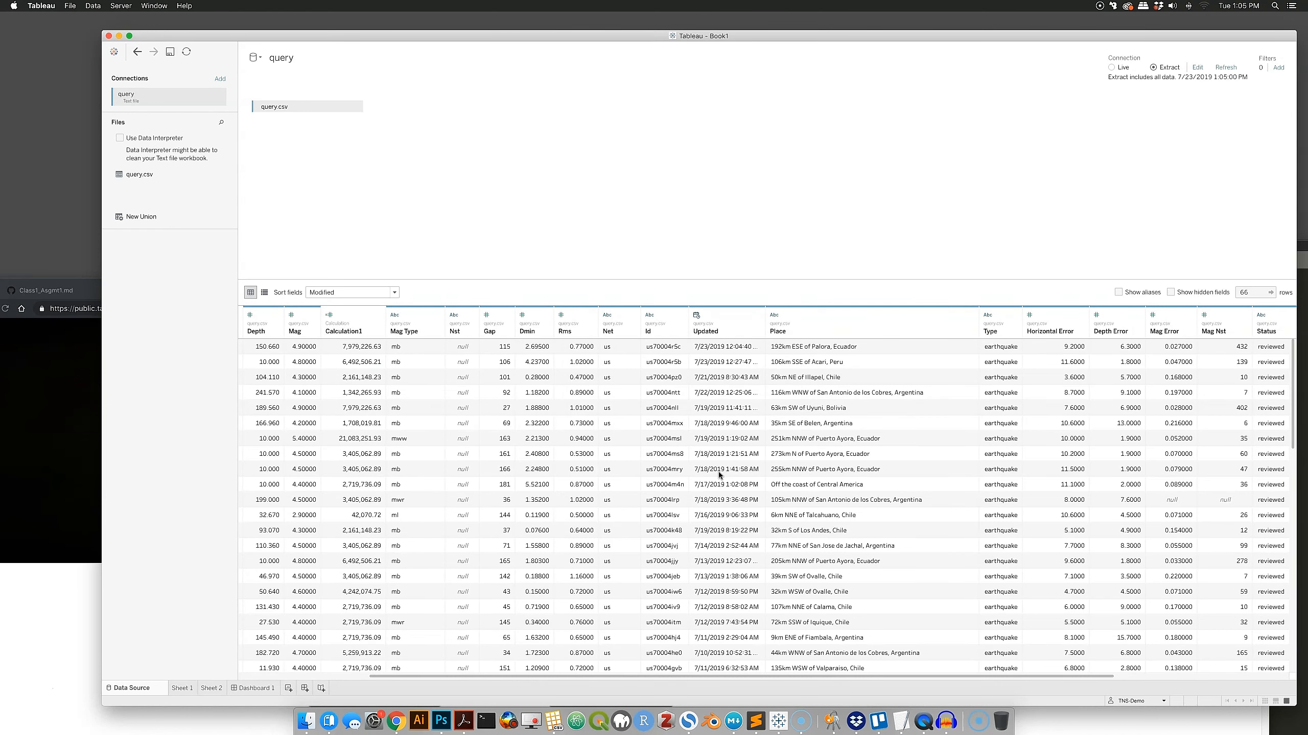
Return to Dashboard 1 from the data source view and move the workbook window aside to bring up Chrome
drag(525, 679, 456, 663)
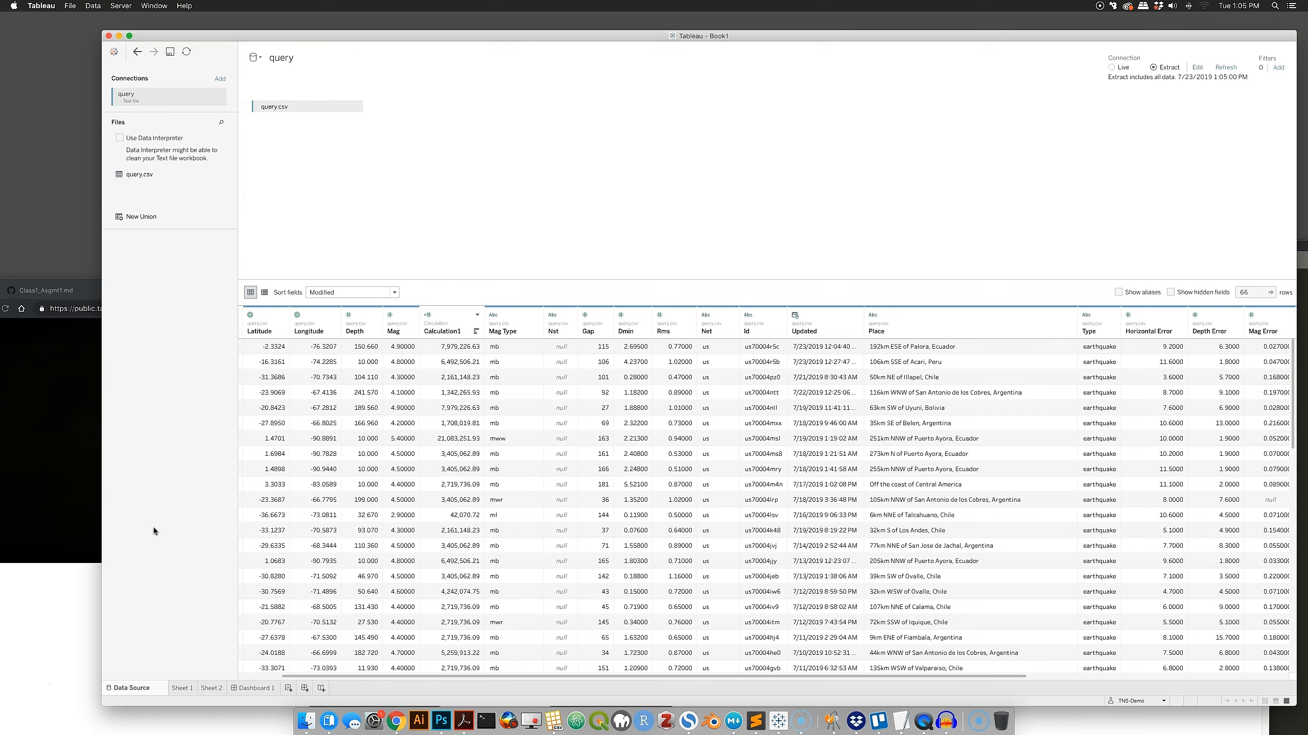
click(256, 688)
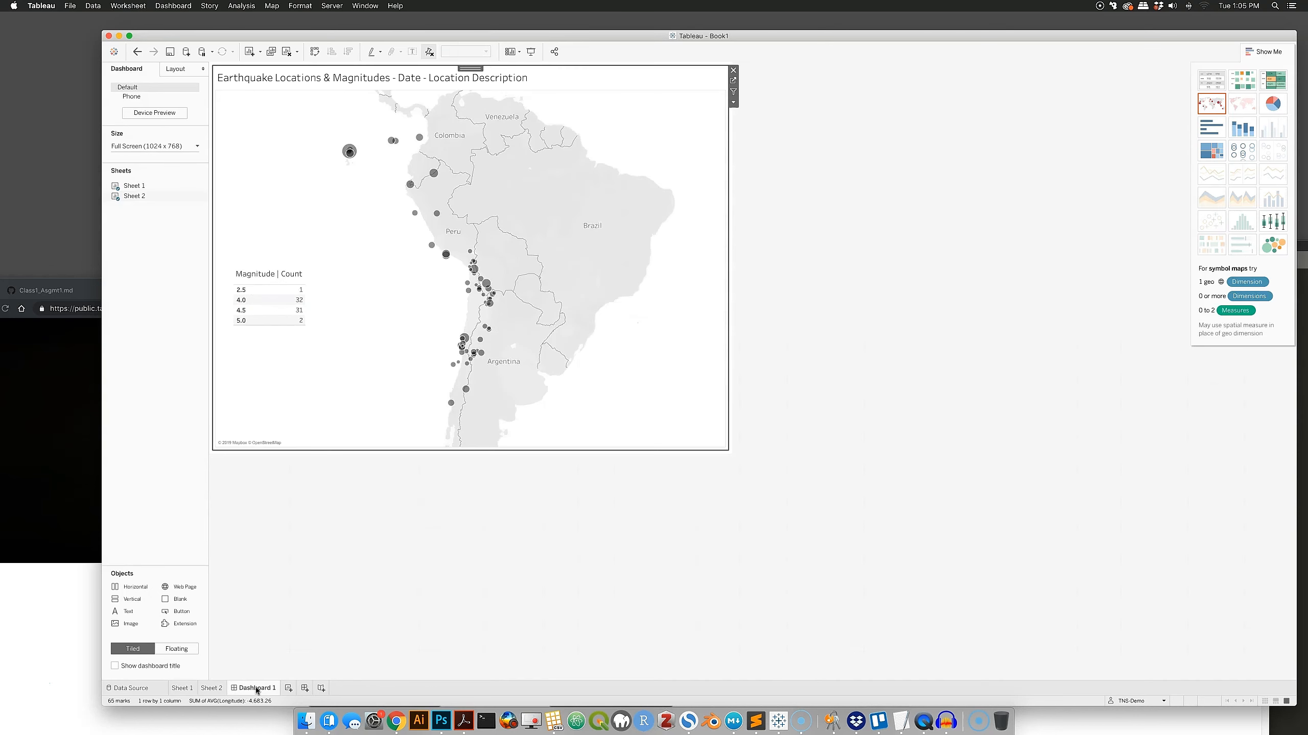
drag(246, 35, 307, 436)
drag(1048, 295, 1076, 38)
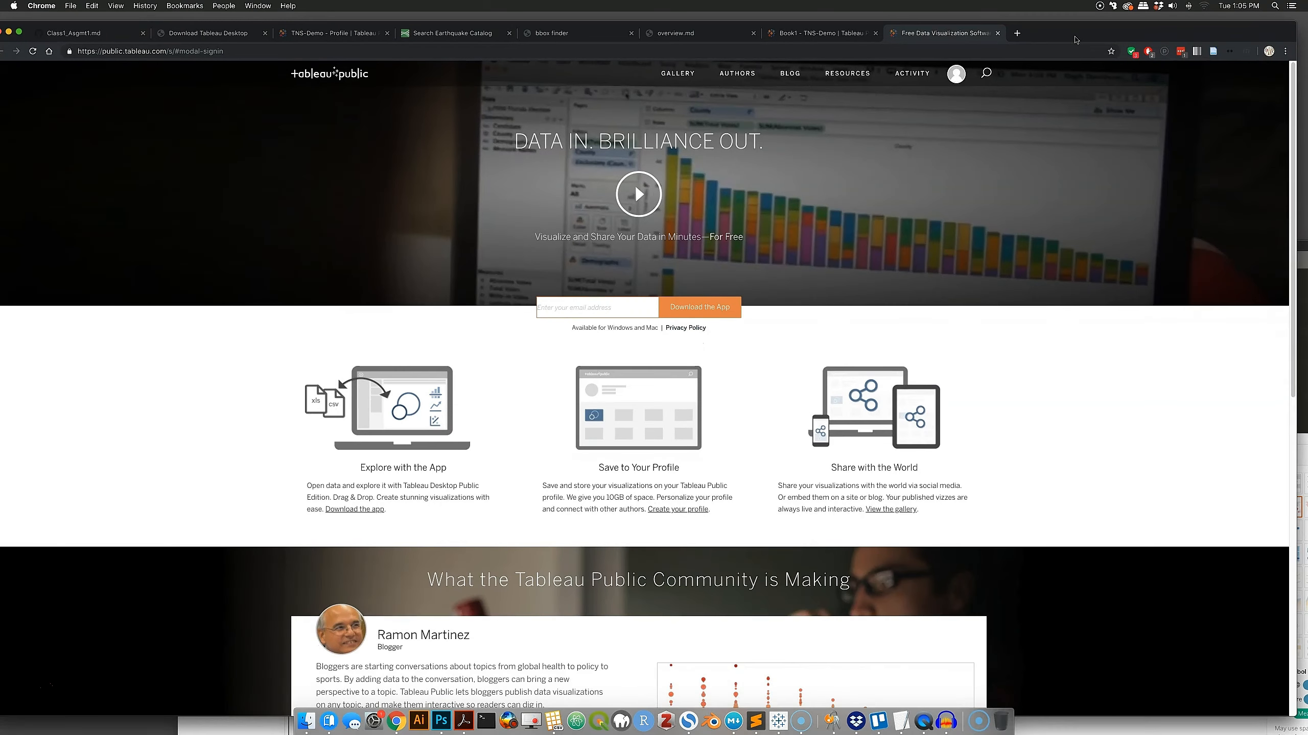
Dismiss the publish-complete notice on the published Book1 page and copy the dashboard's share link
click(828, 34)
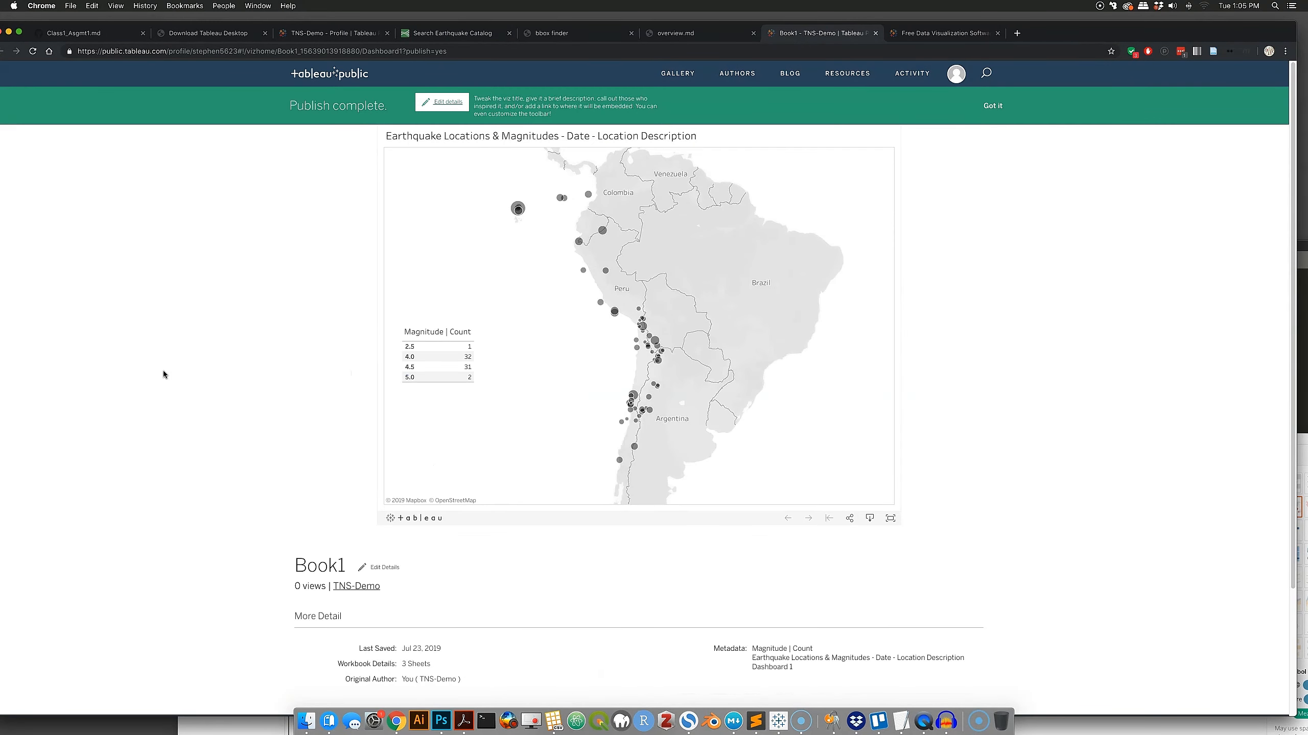
click(992, 106)
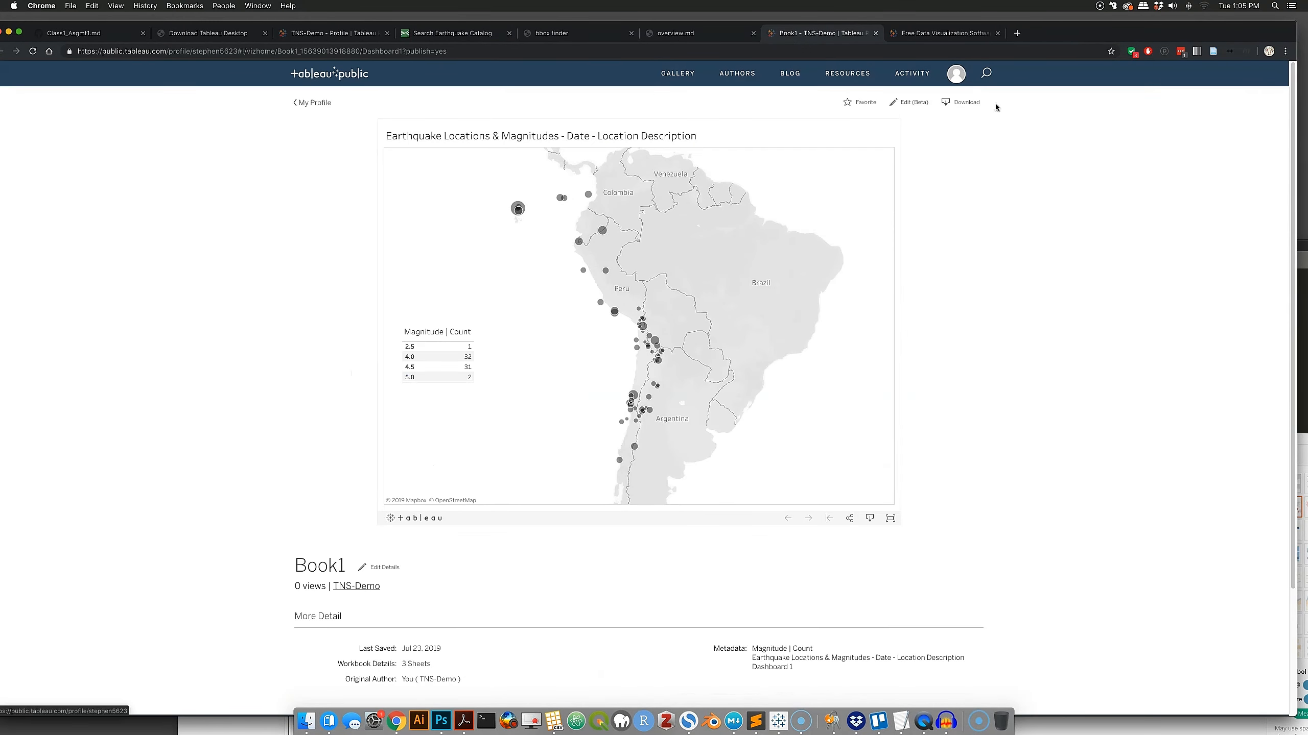
click(849, 519)
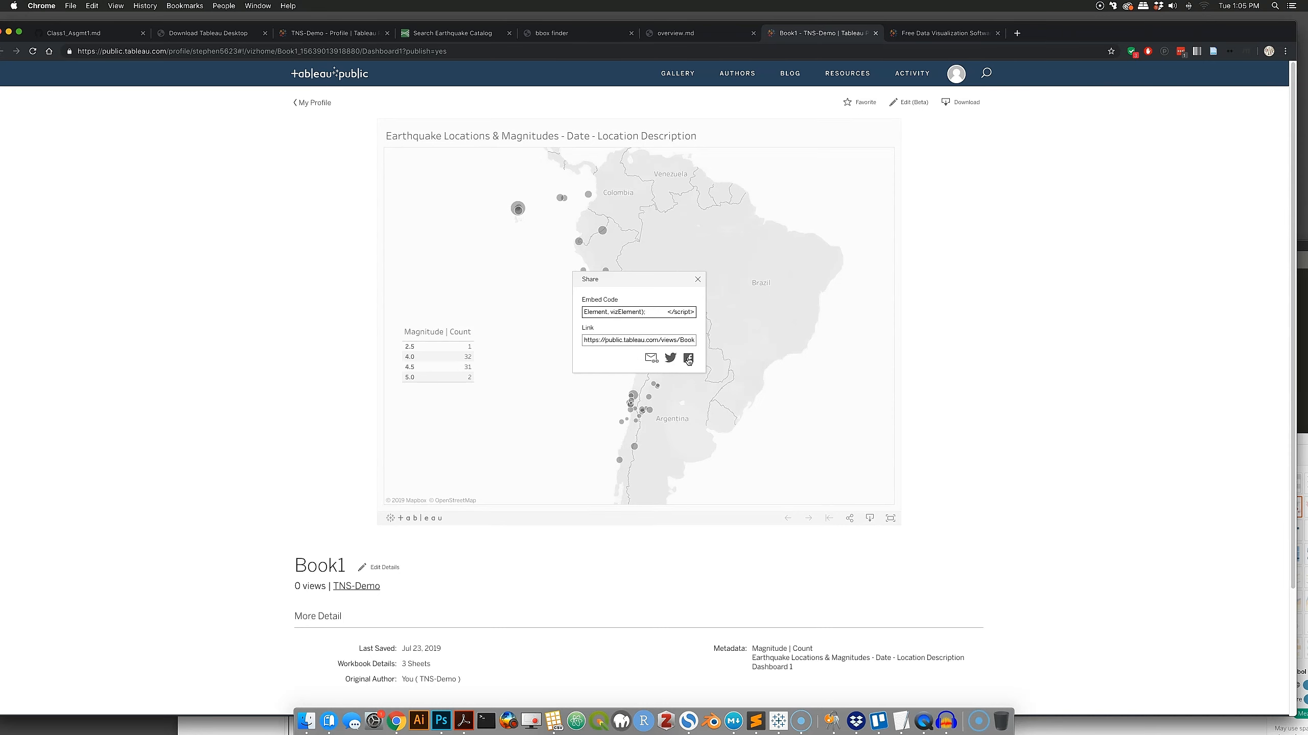
click(627, 340)
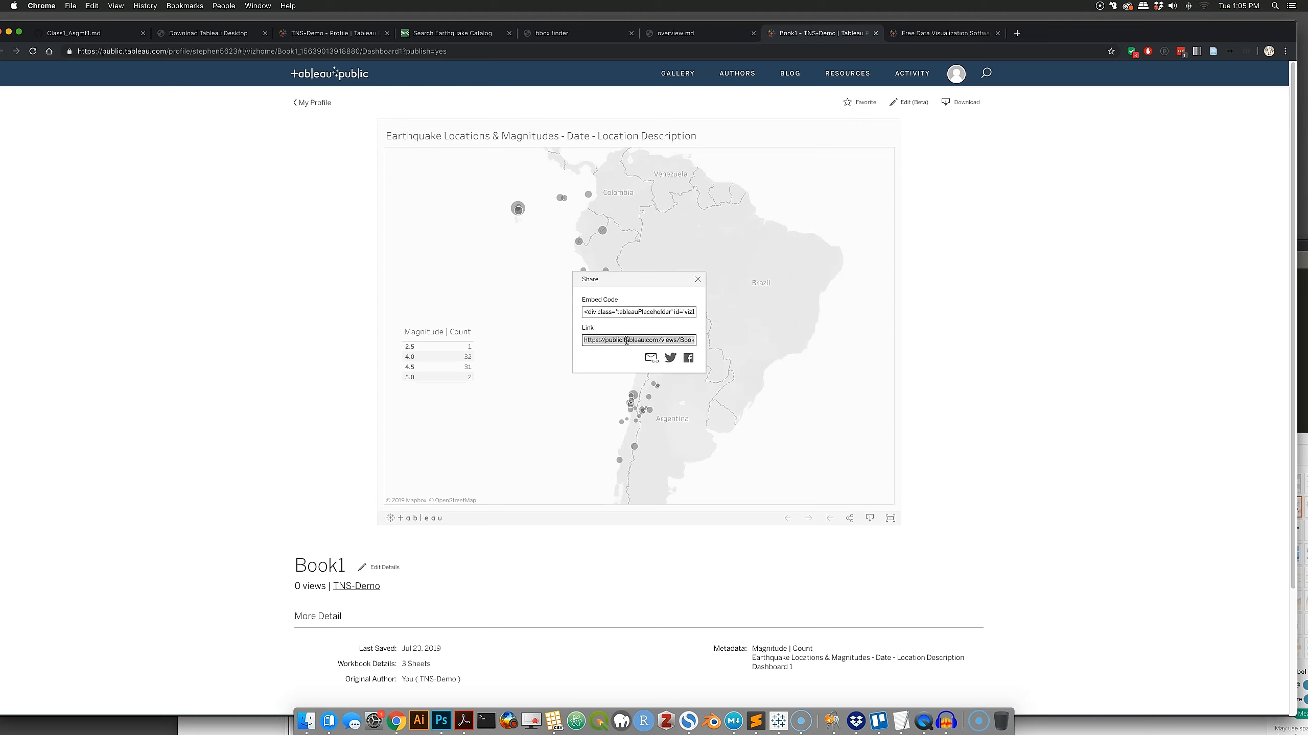
key(super+c)
Sign out of Tableau Public and close the published Book1 tab
click(954, 81)
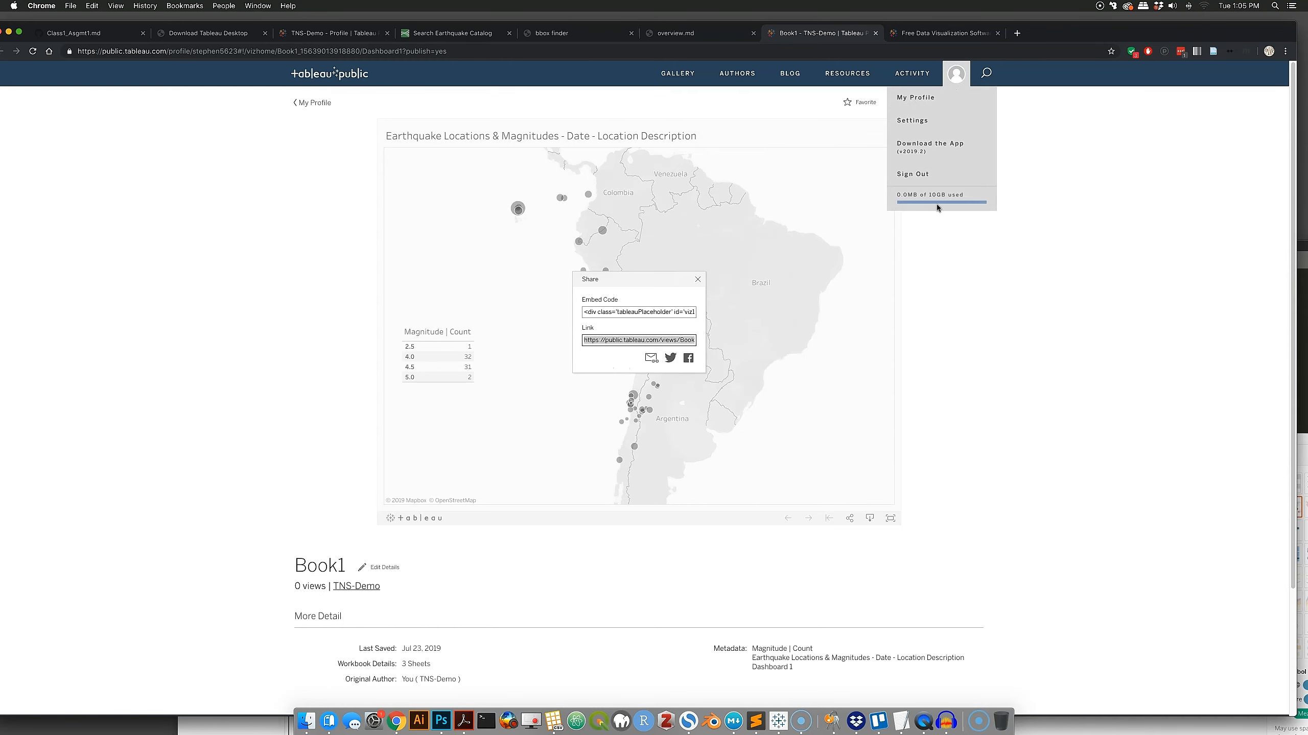
click(913, 175)
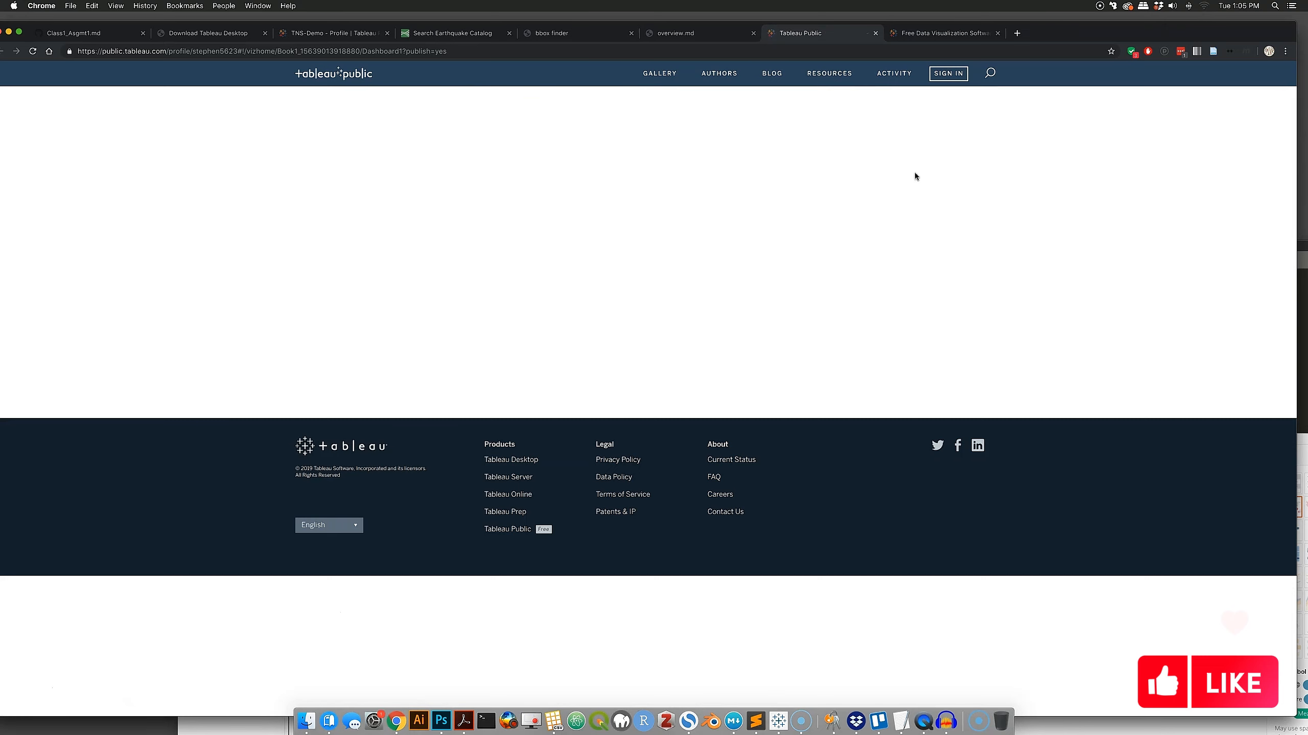
click(875, 33)
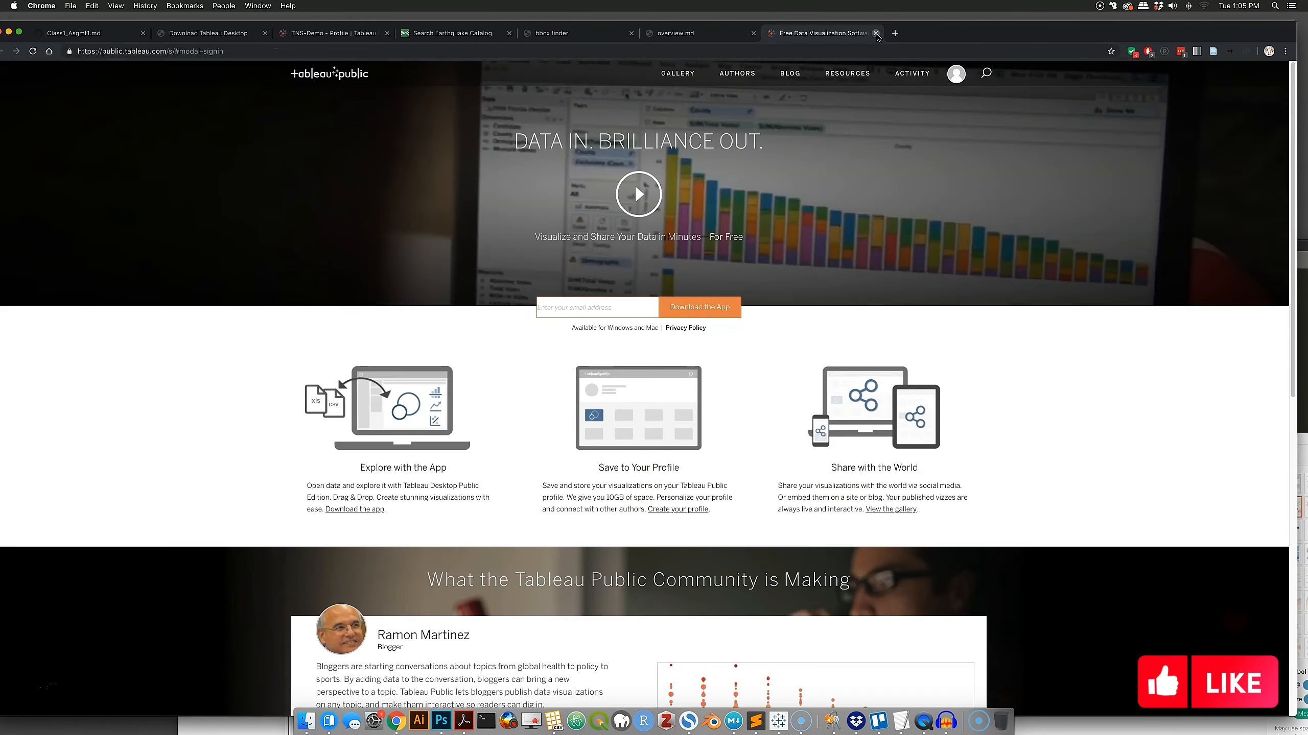
Open the copied share link in a new browser tab to view the dashboard while signed out
click(896, 34)
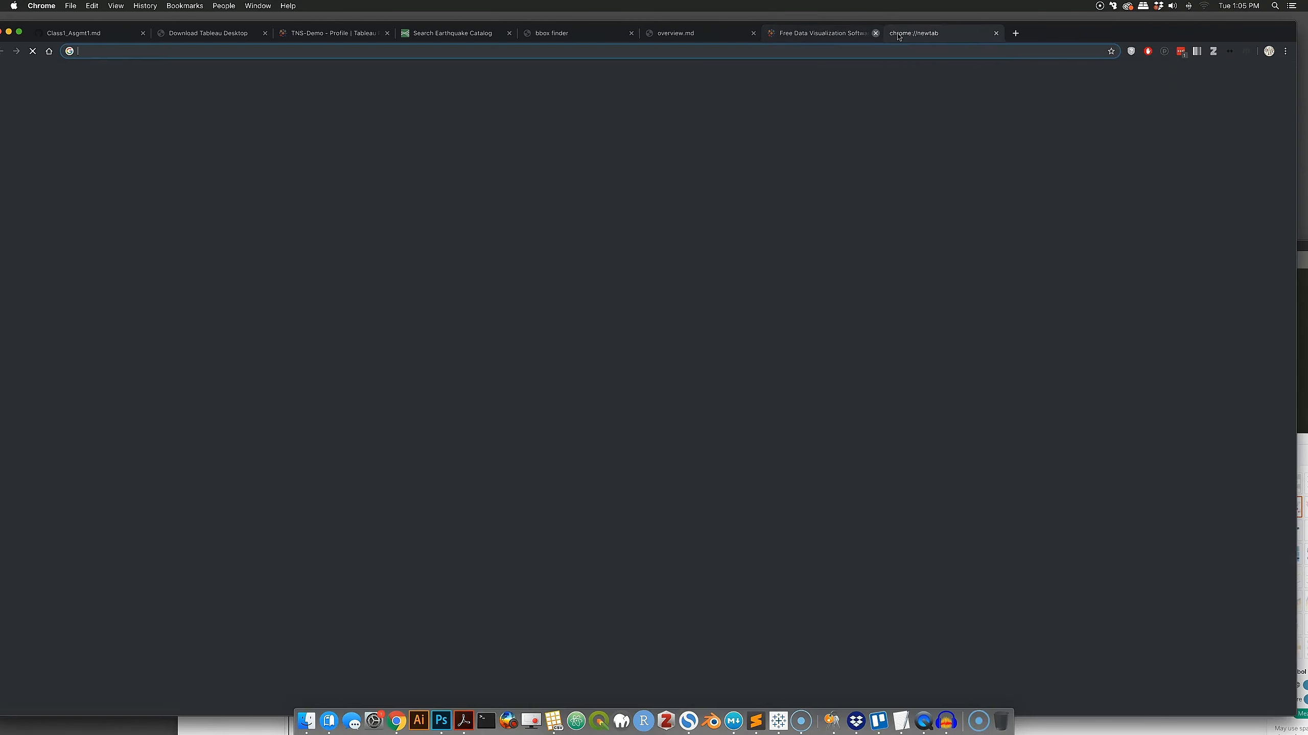
key(super+v)
key(Return)
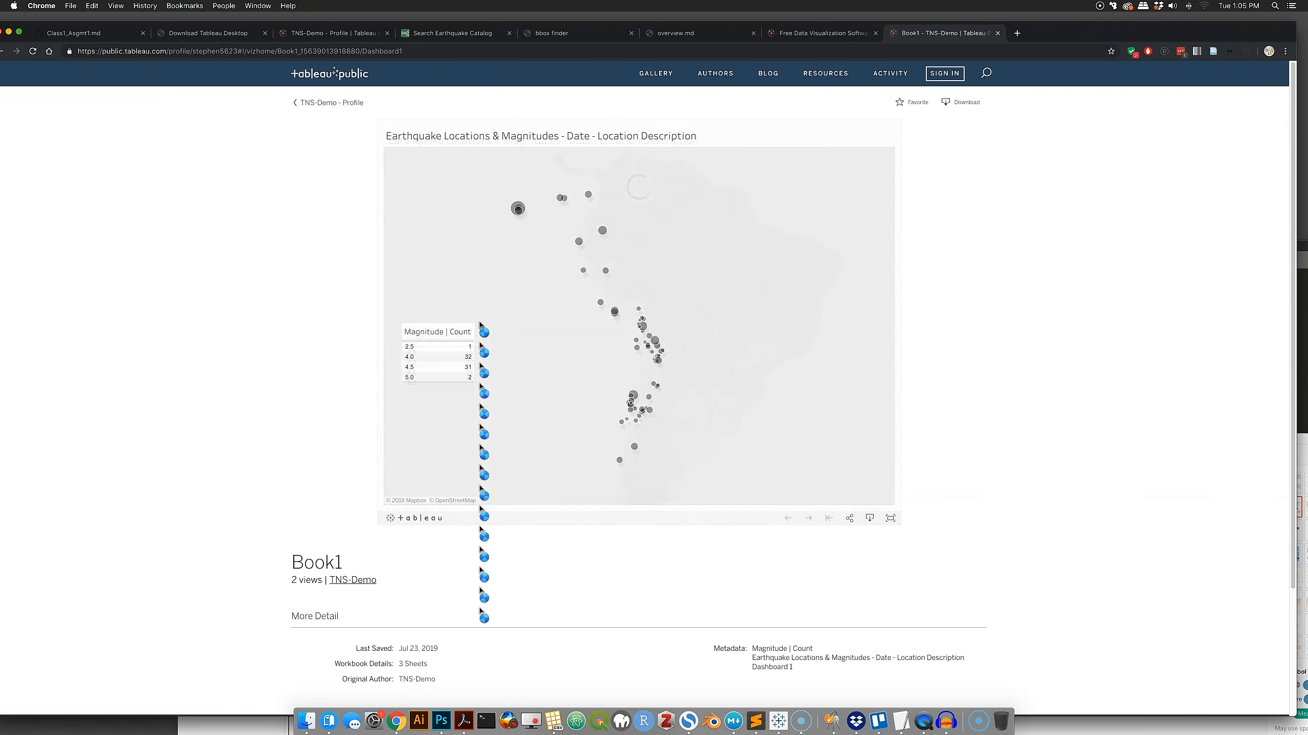
Inspect earthquake tooltips on the published map, zoomed in around Peru, Bolivia and Chile, and preview the dashboard in full screen
mouse_move(519, 215)
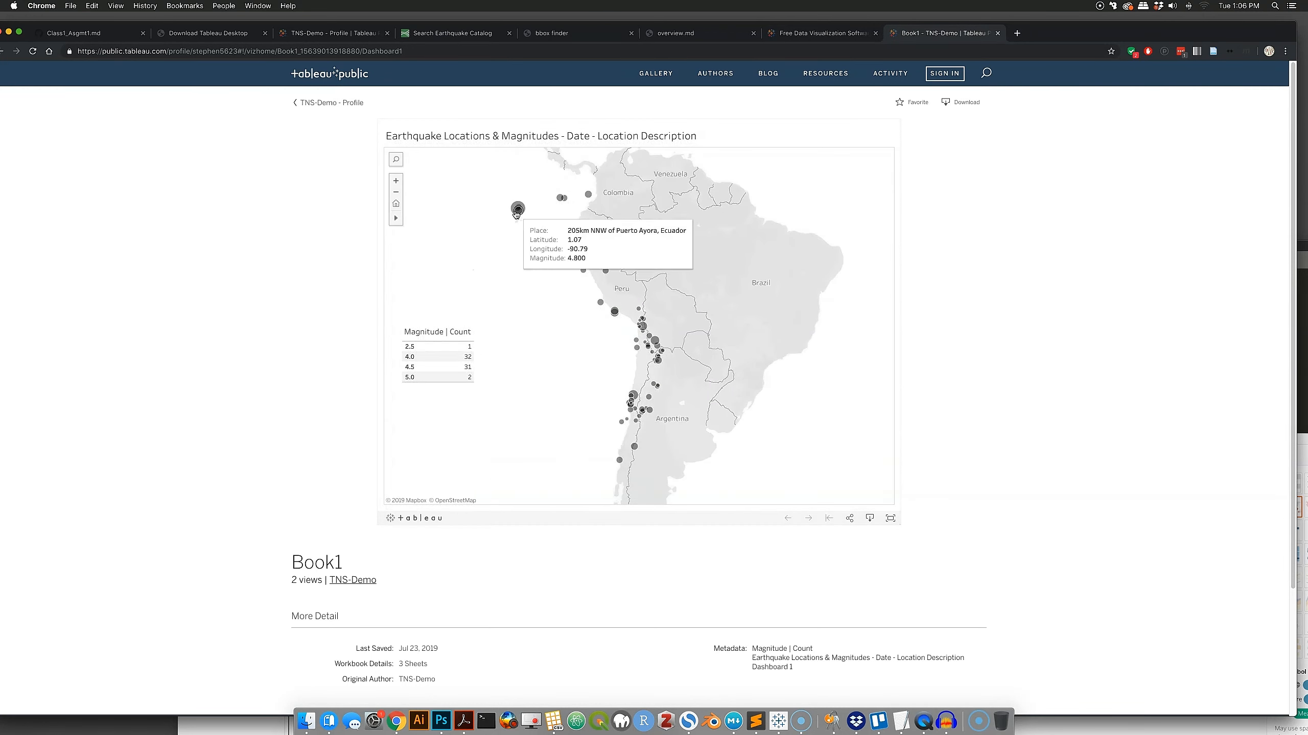
click(395, 181)
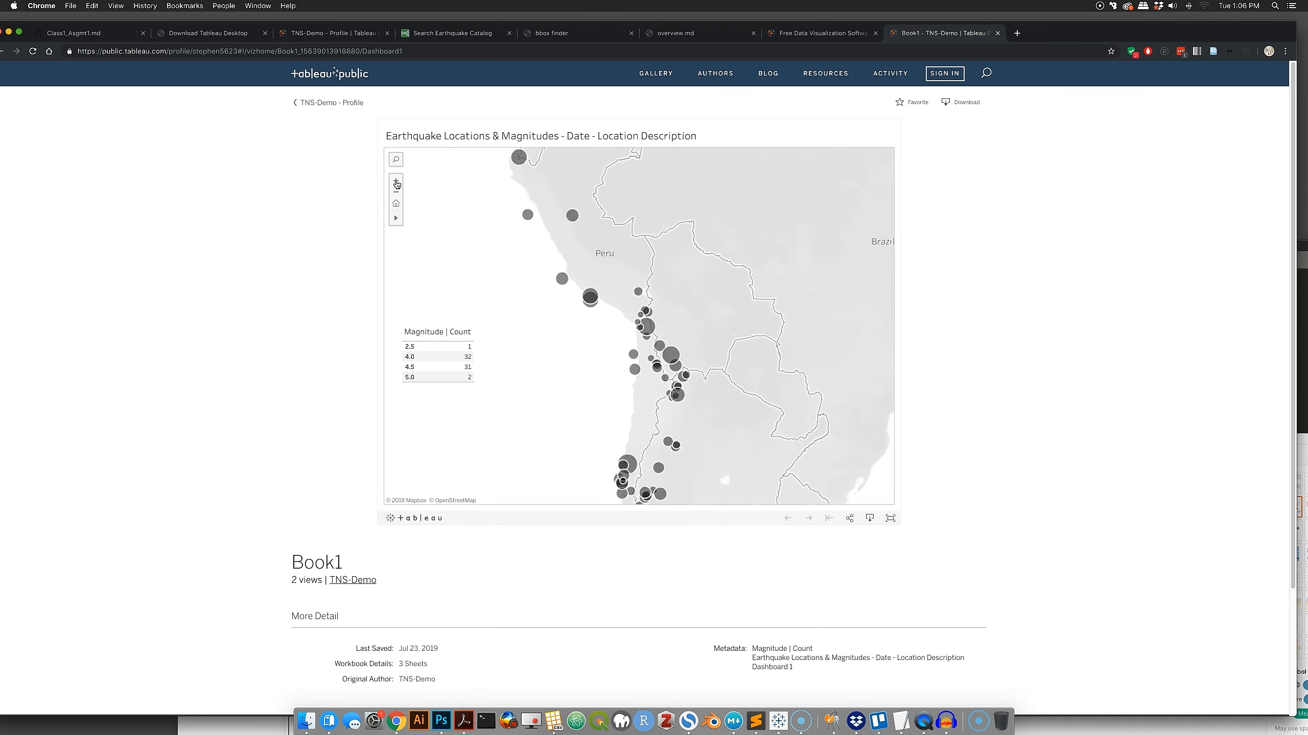
mouse_move(636, 320)
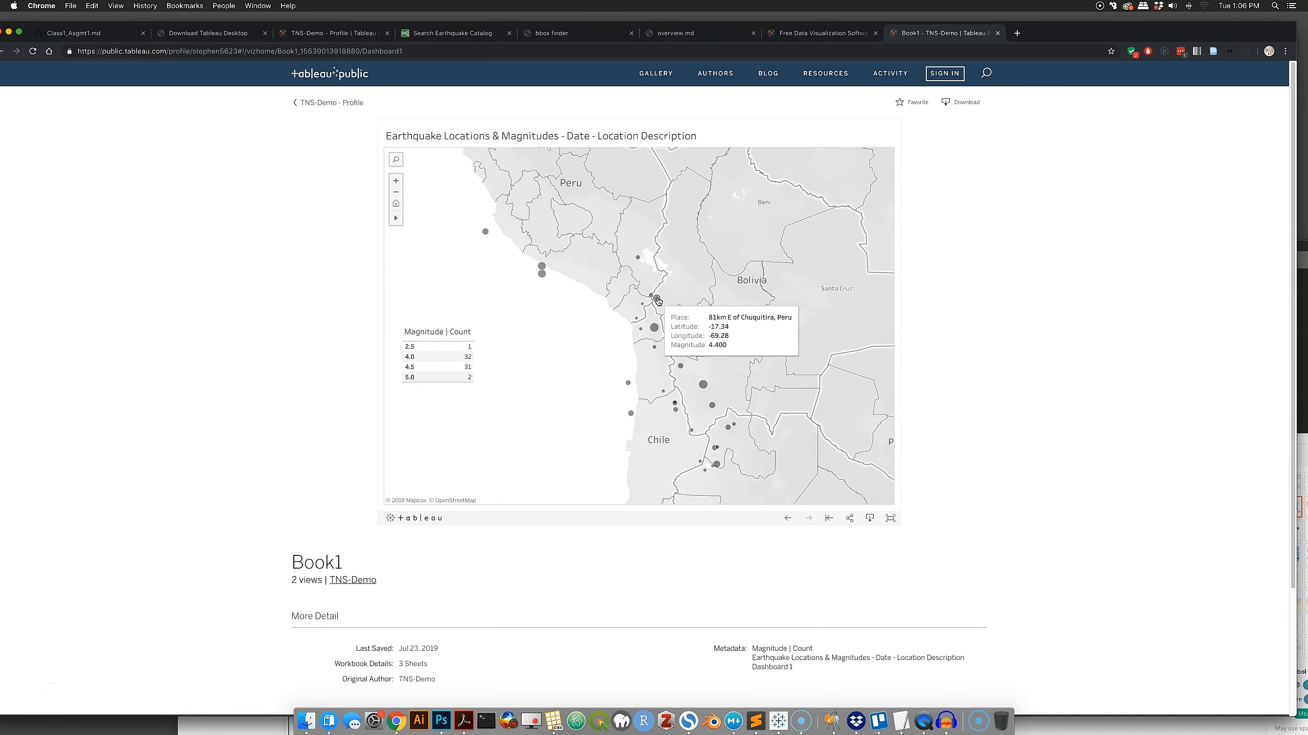
mouse_move(543, 276)
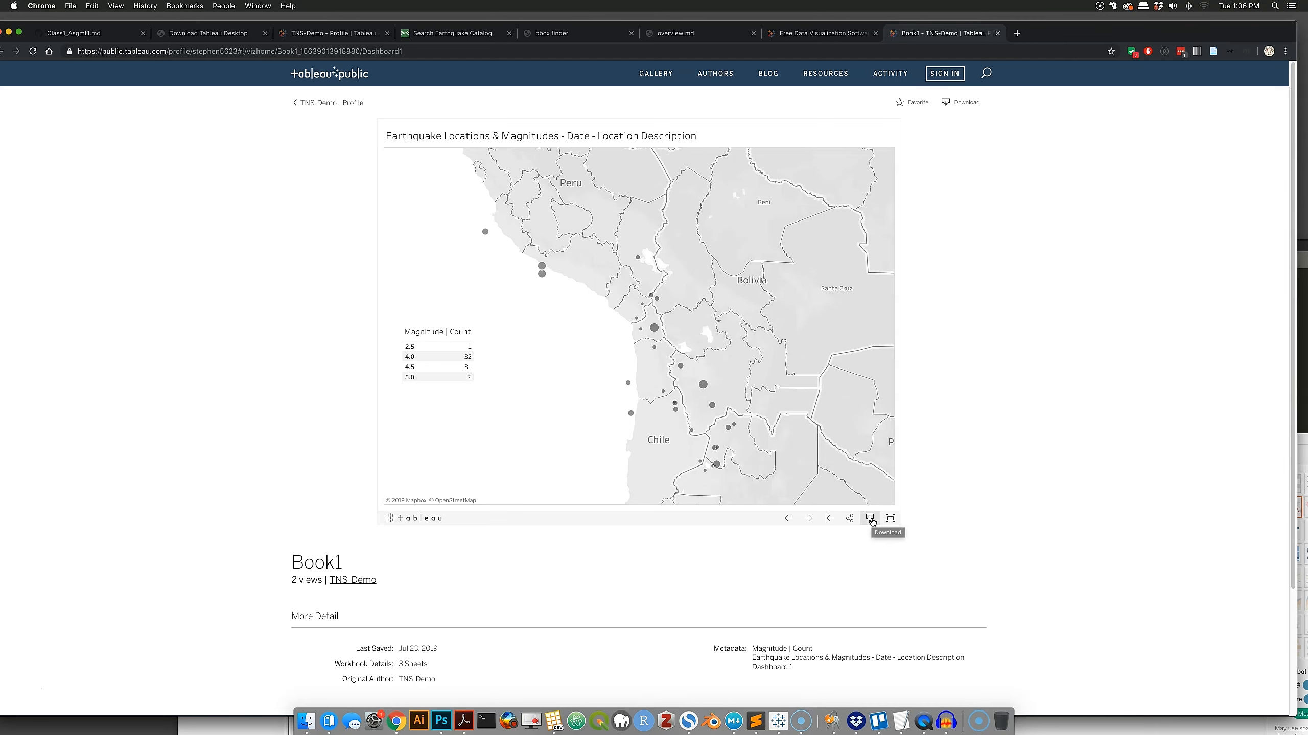
click(891, 520)
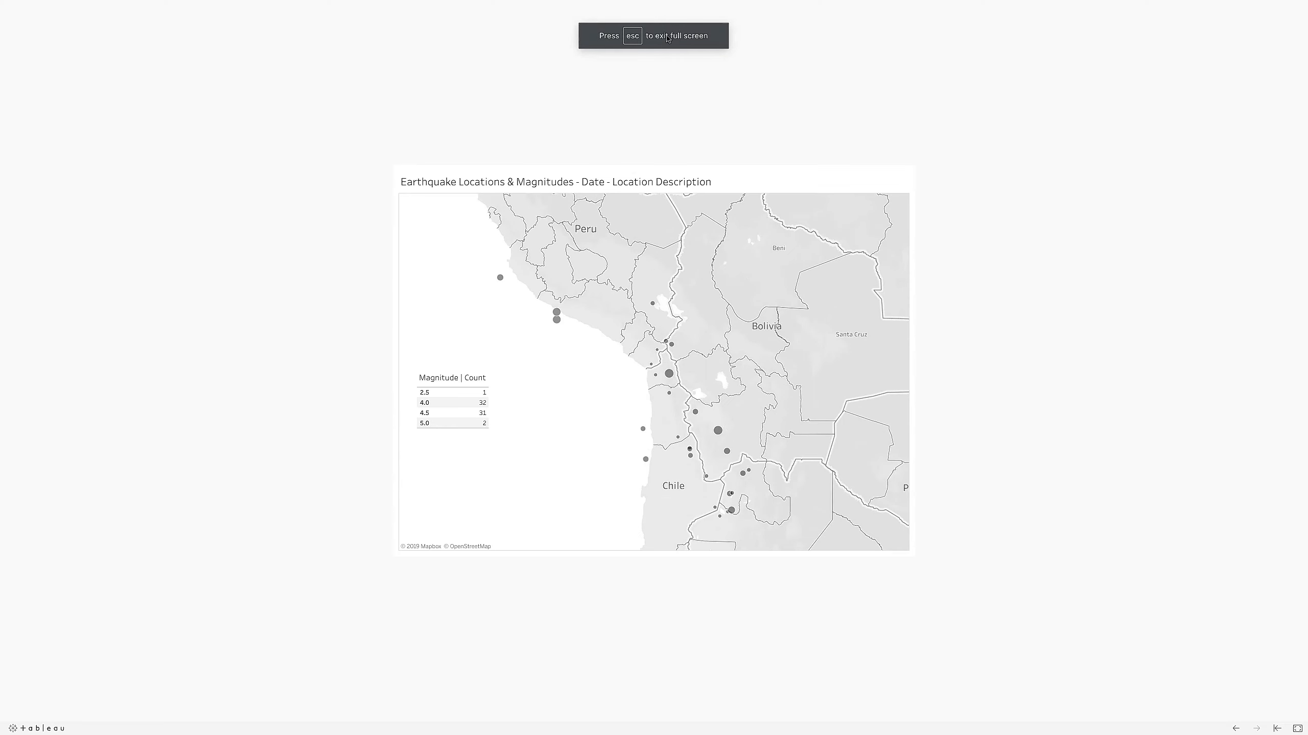
key(Escape)
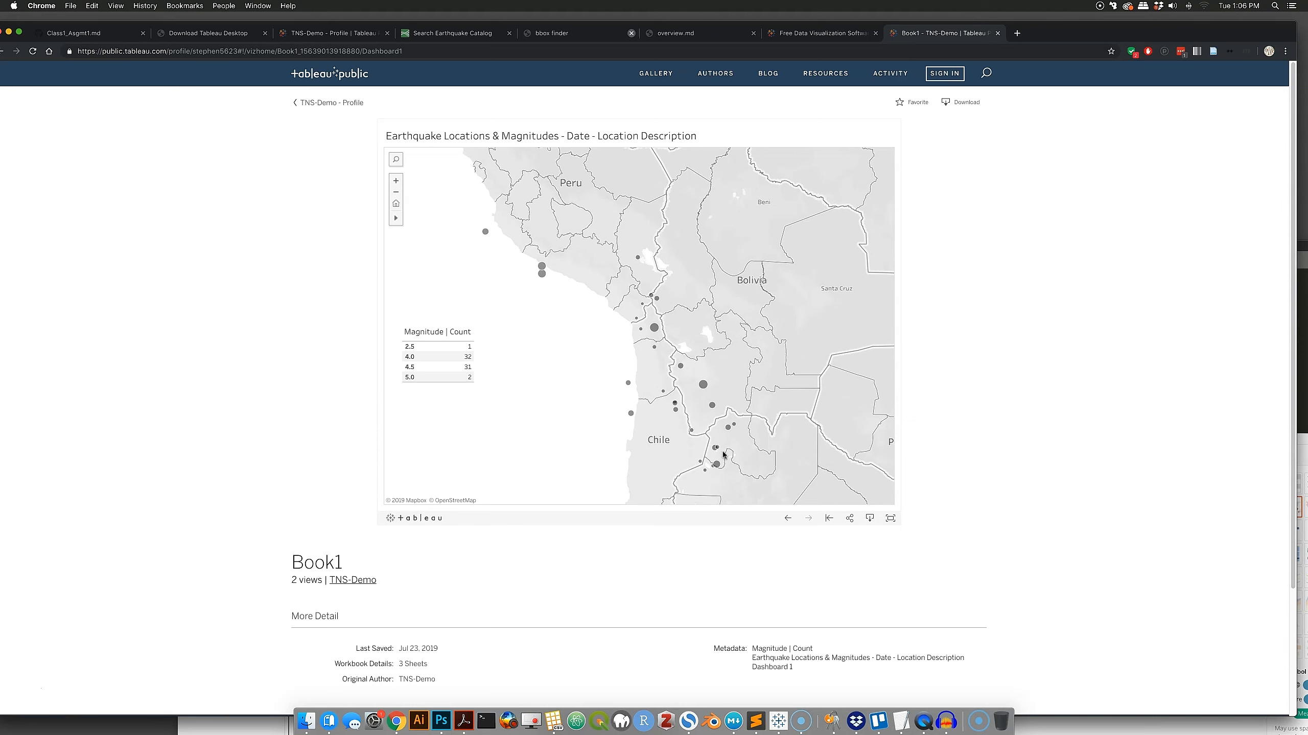
Look over the dashboard's sharing options, select the link for the current view, and close the sharing dialog
click(850, 519)
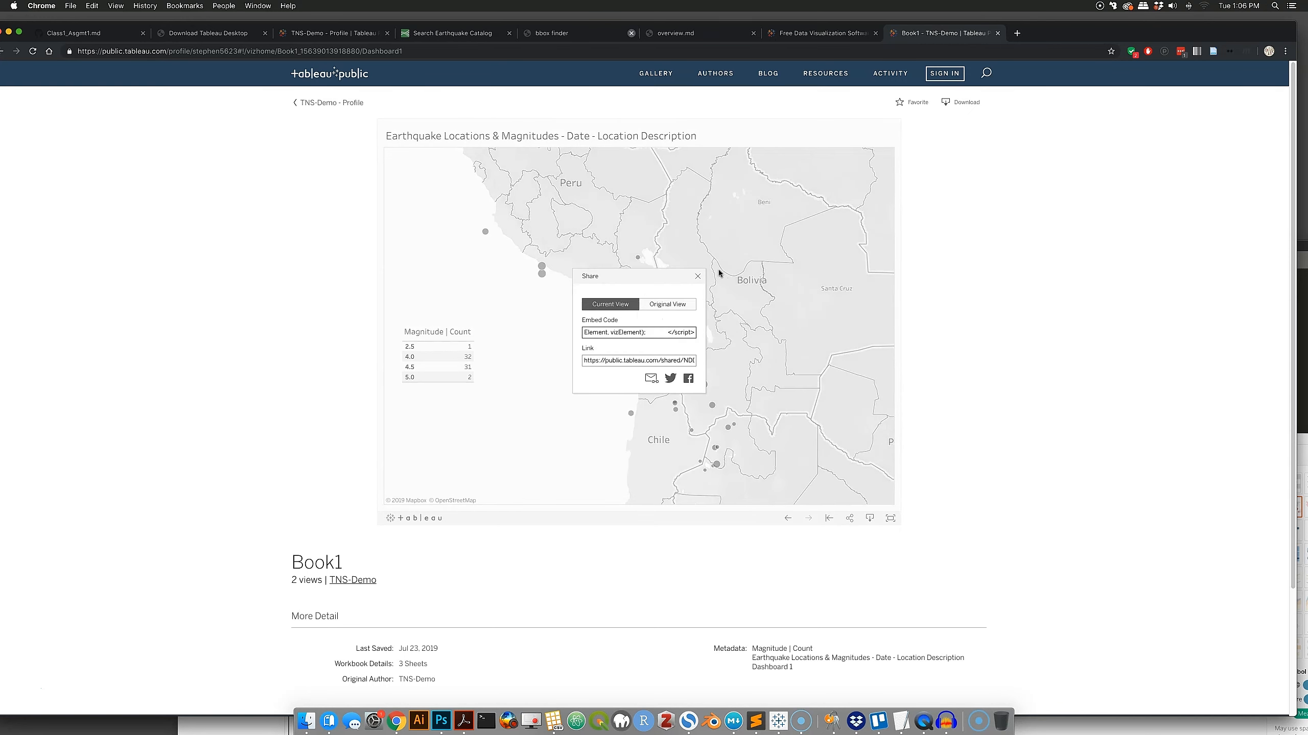
click(698, 277)
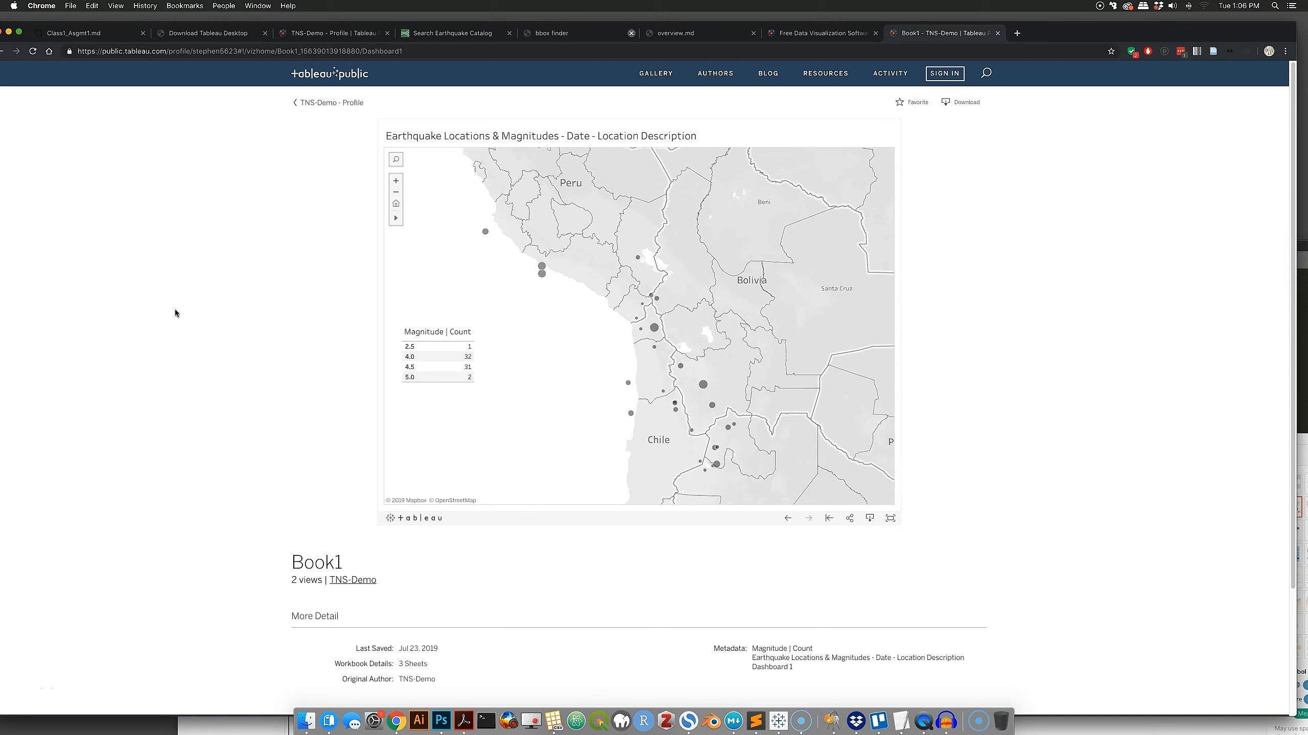
click(850, 518)
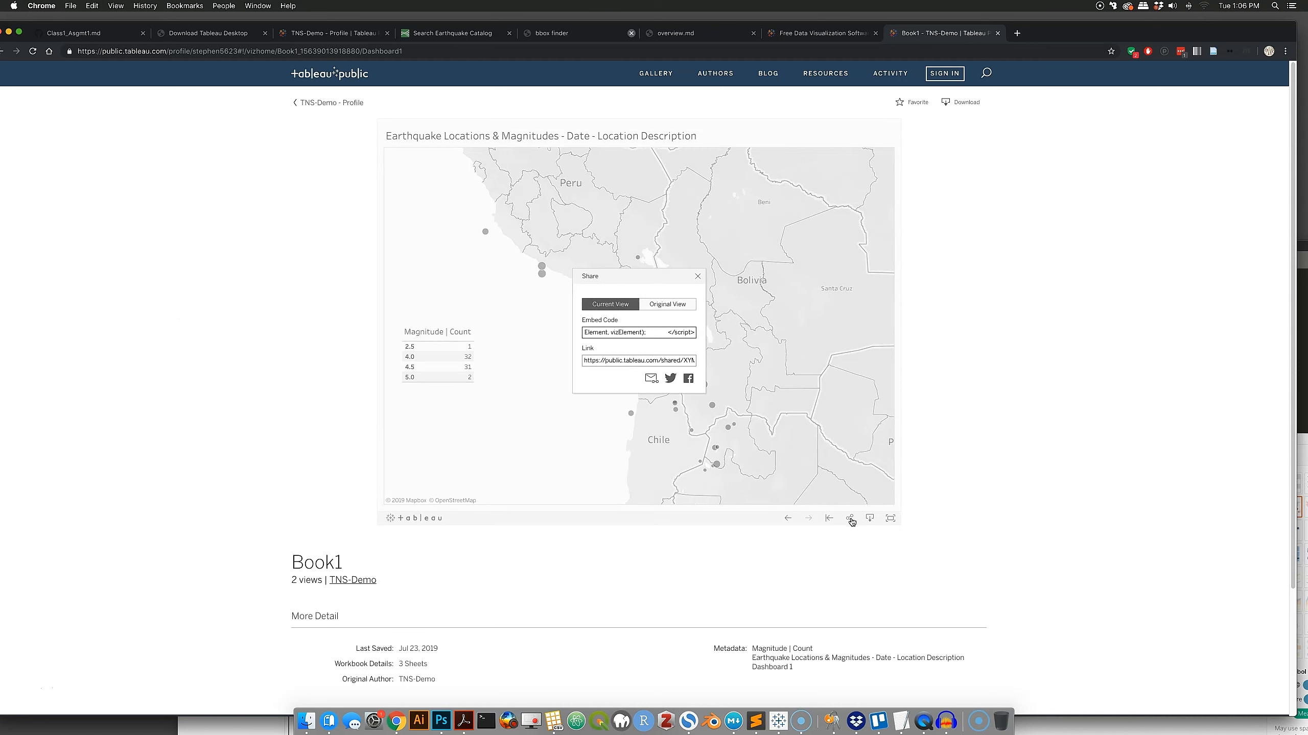
click(627, 360)
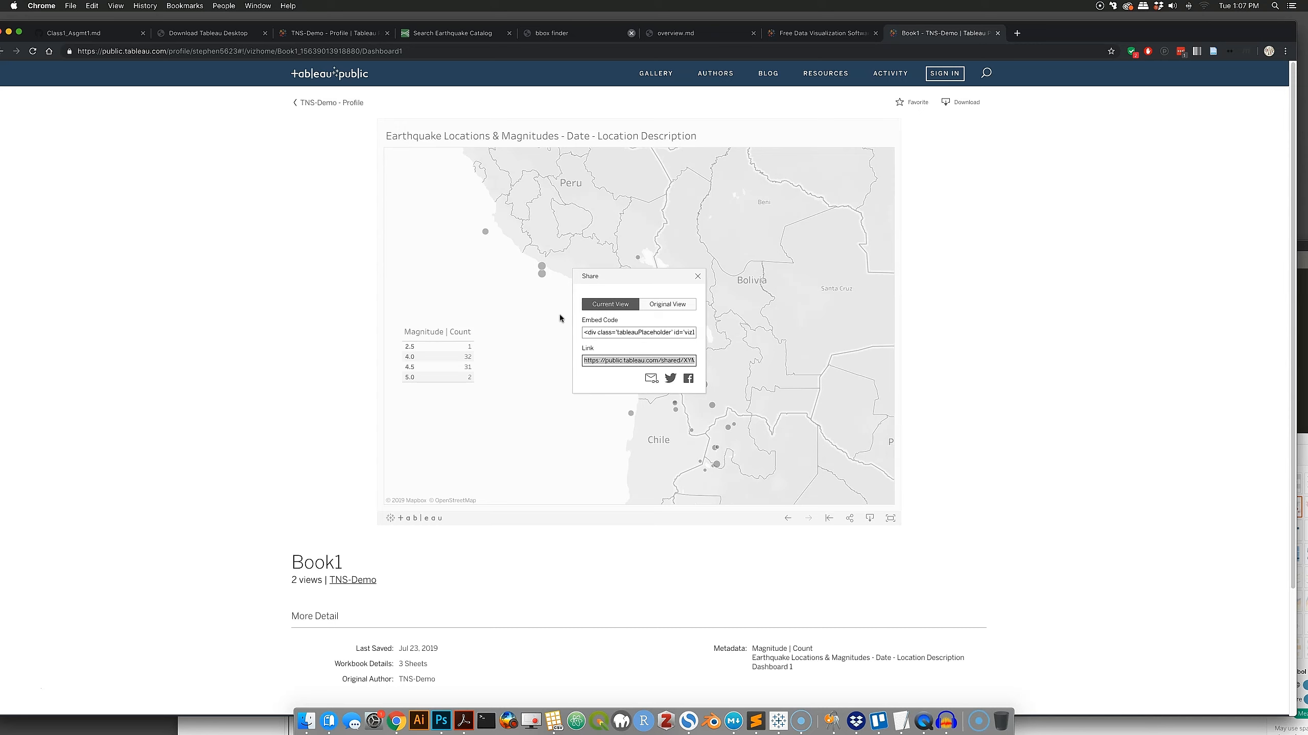
click(698, 276)
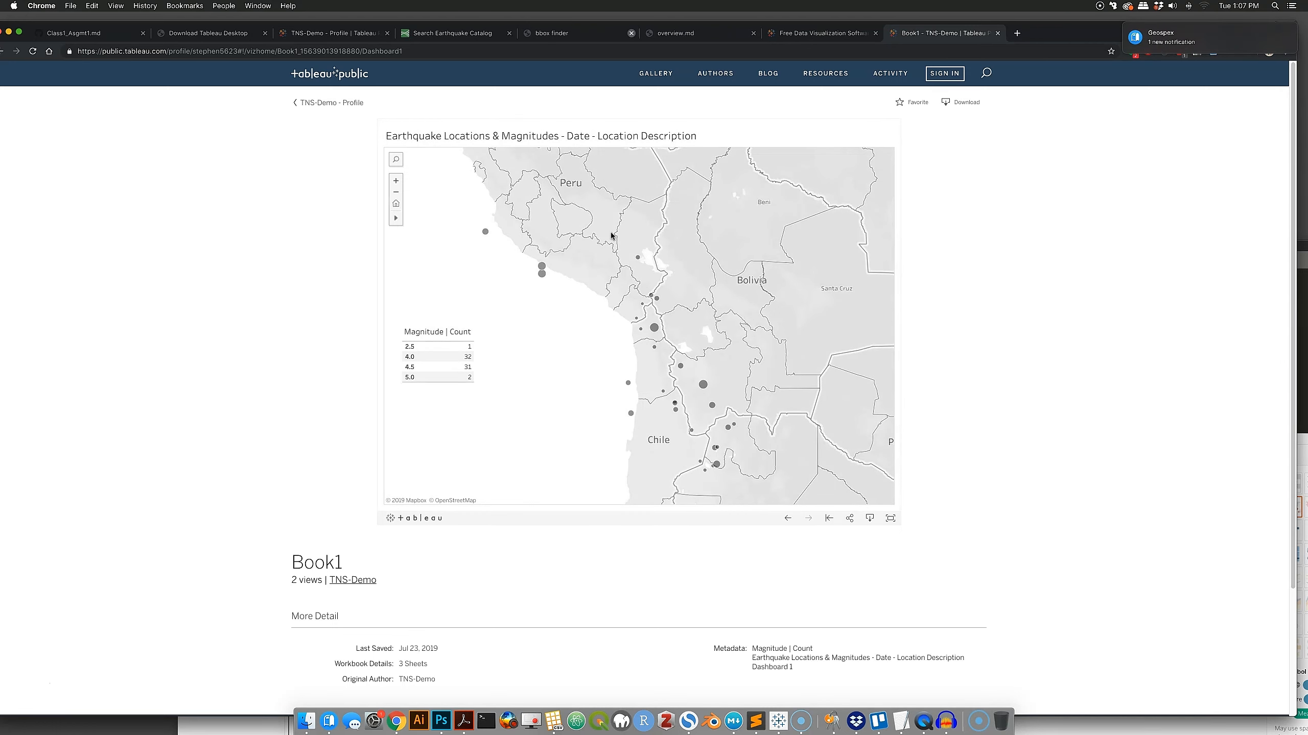
Bring up the overview.md page to review the tutorial outline
click(665, 34)
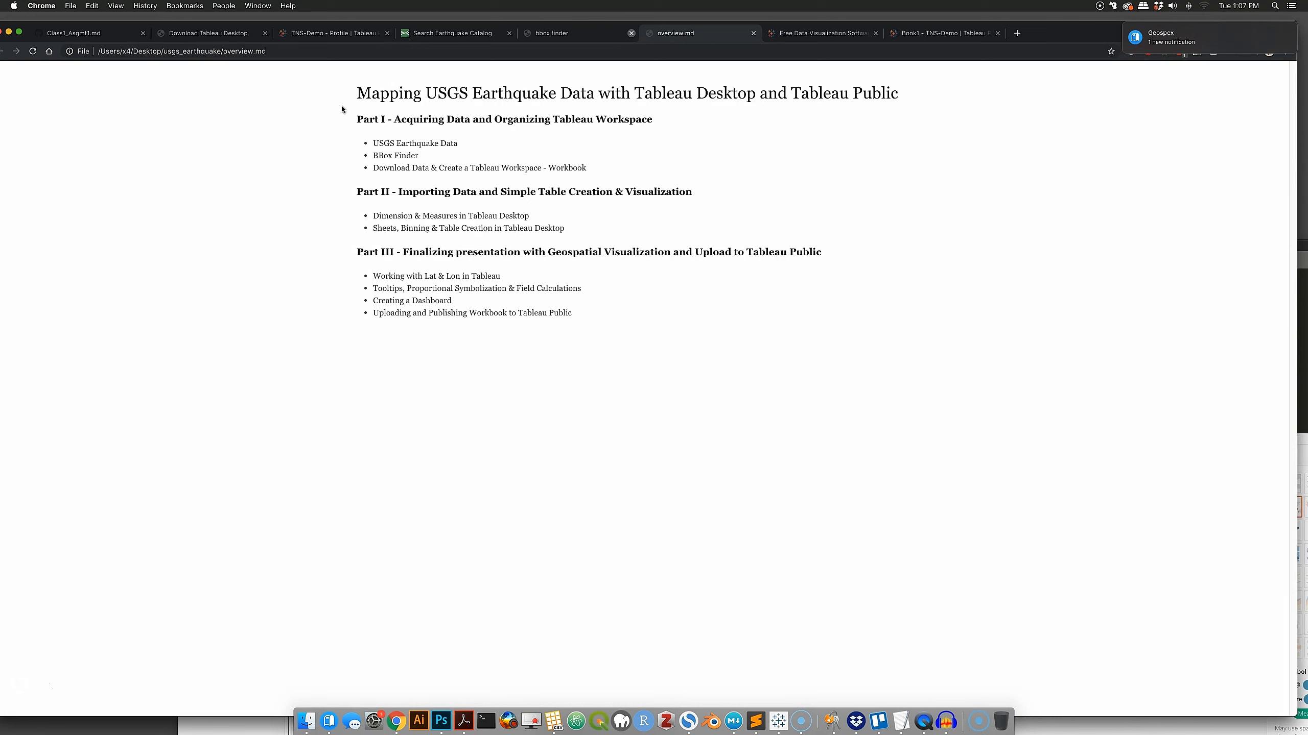